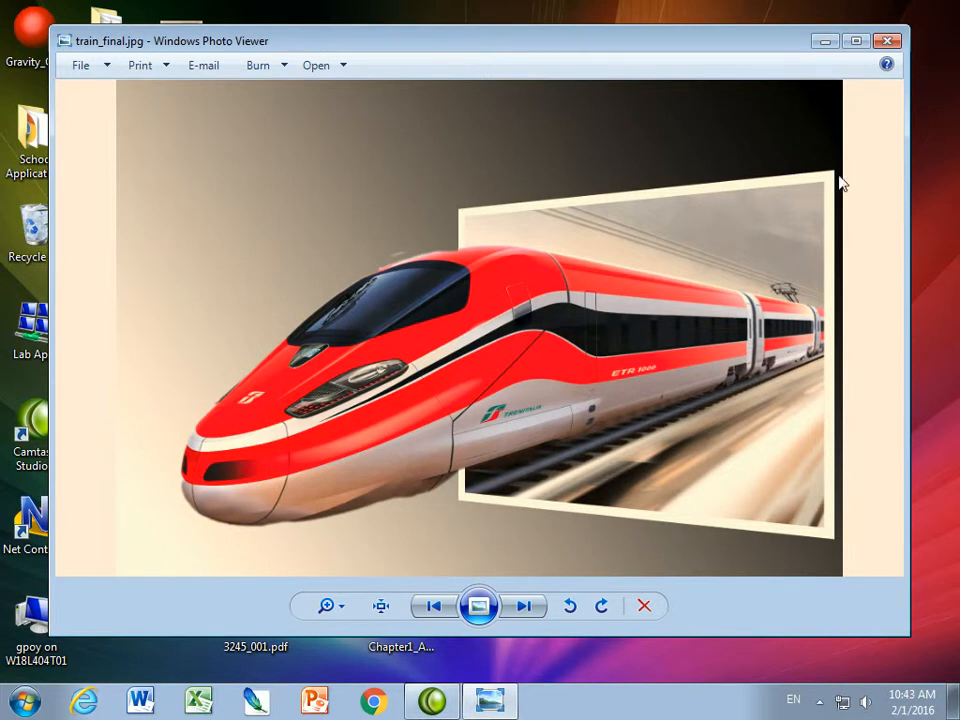
# Minimize the train_final.jpg picture, switch to Chrome and go to google.com
pyautogui.click(826, 41)
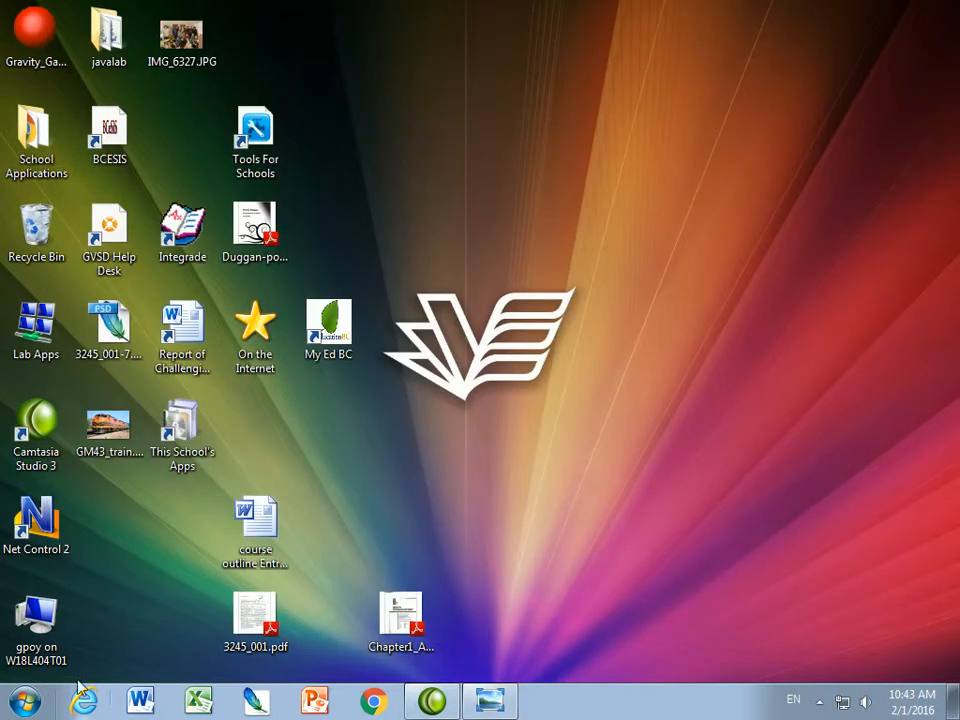
pyautogui.click(373, 703)
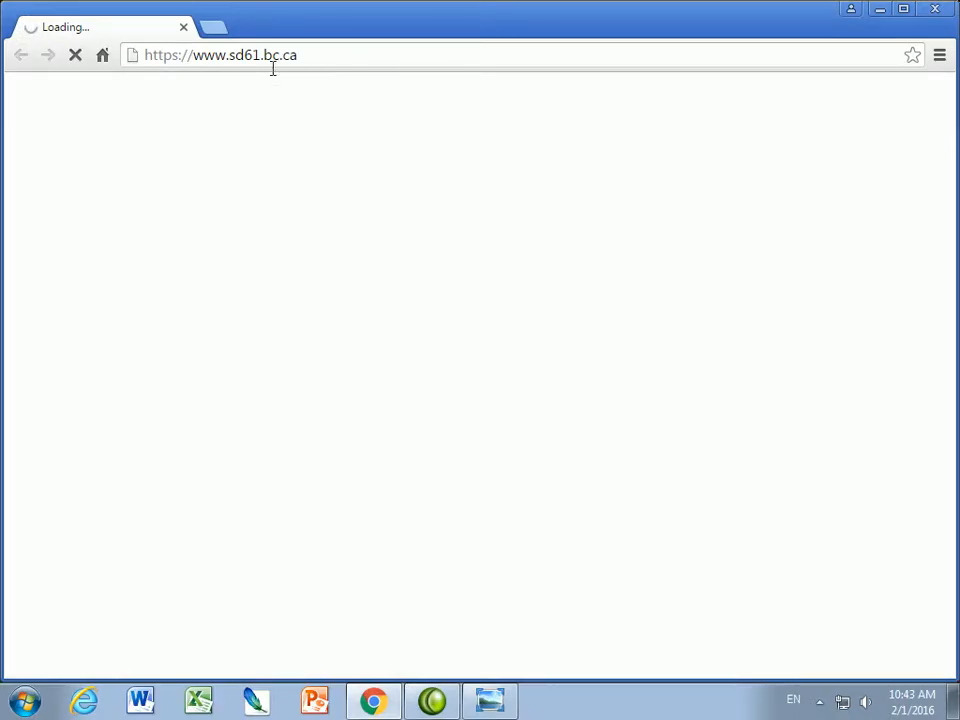
pyautogui.click(273, 63)
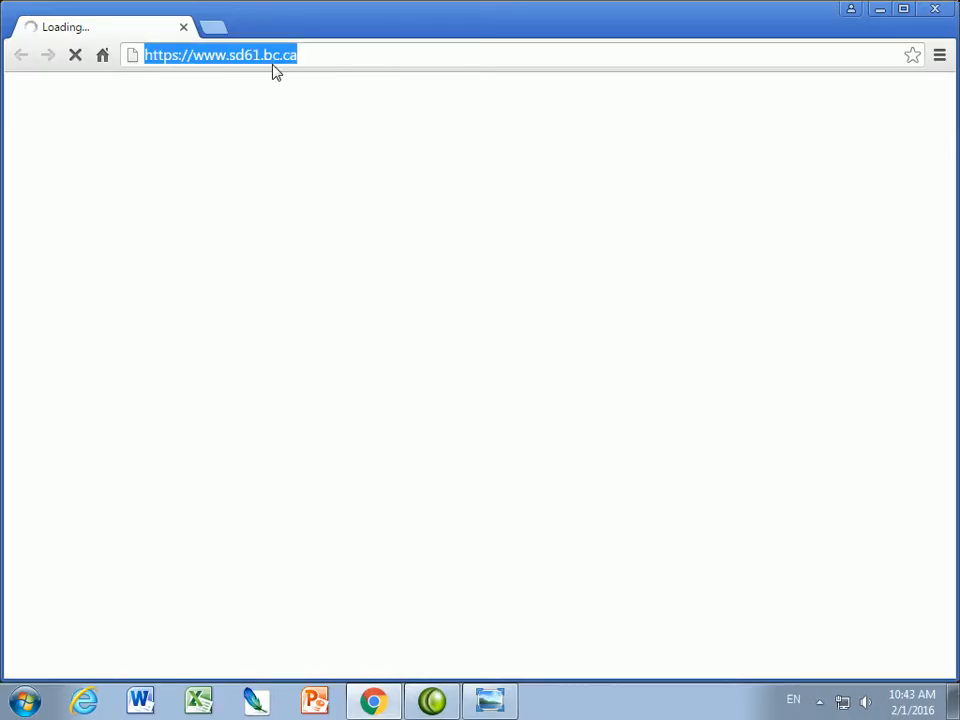
pyautogui.write('google.c')
pyautogui.press('Return')
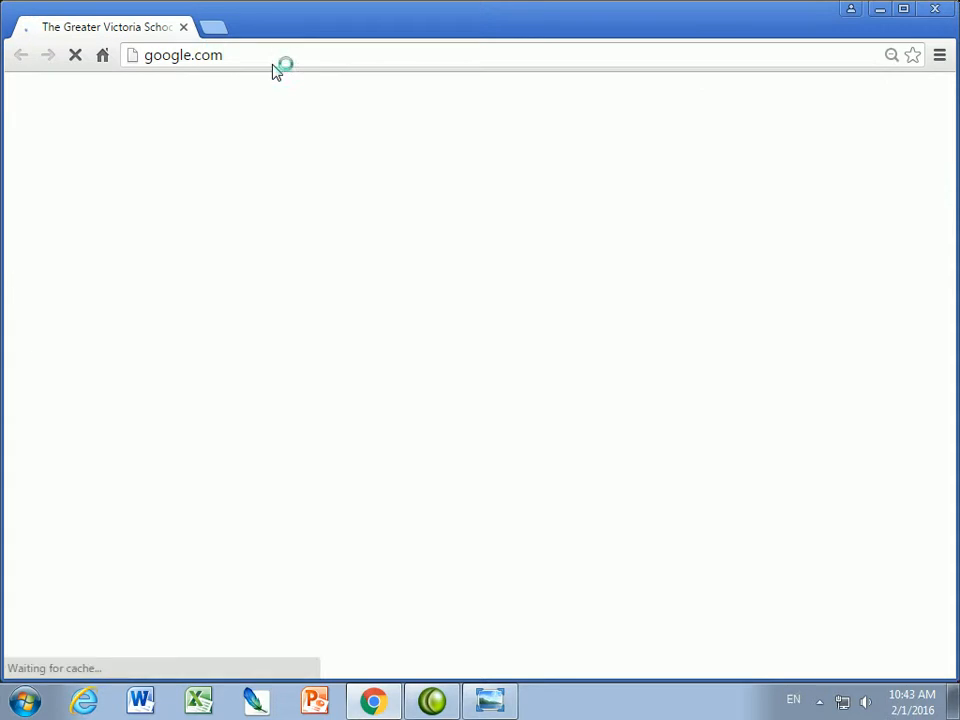
# Search Google for images of "train" and filter the results to the Large size
pyautogui.write('train')
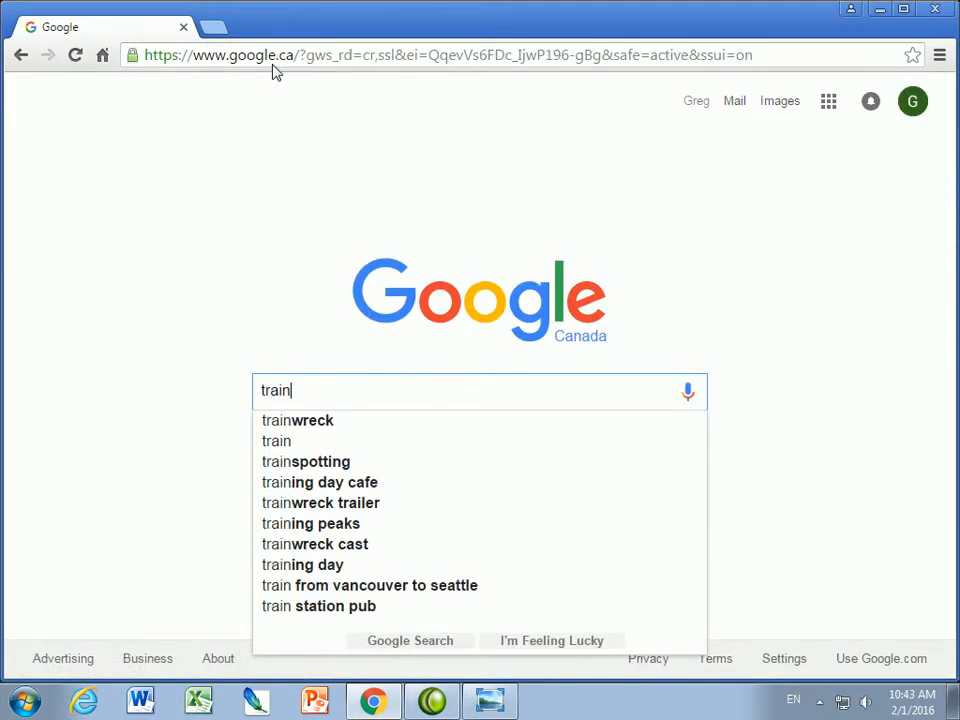
pyautogui.press('Return')
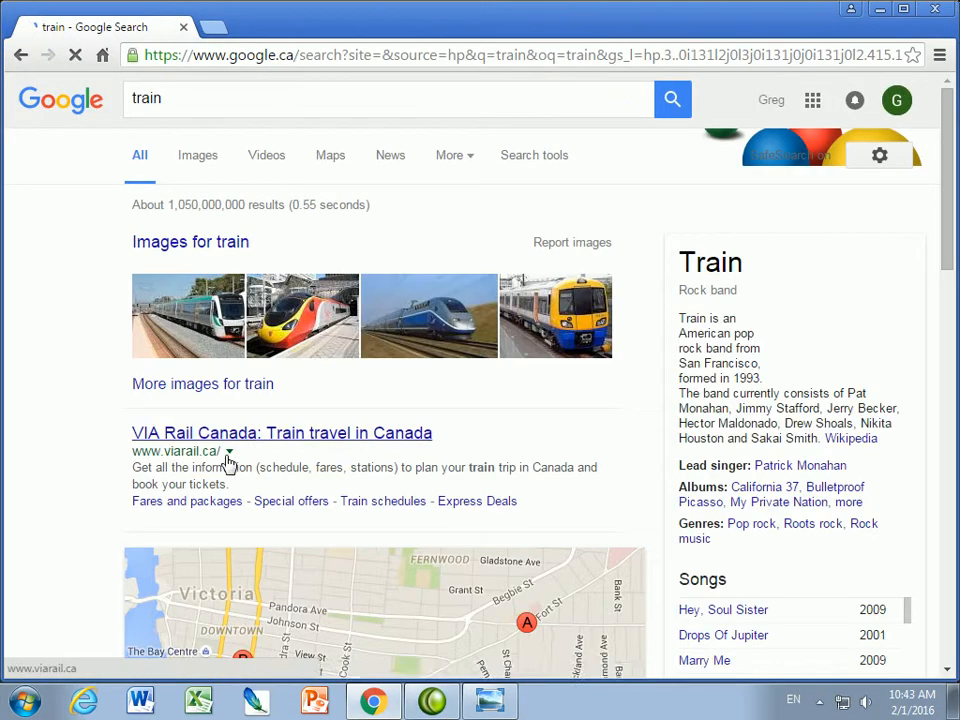
pyautogui.click(198, 157)
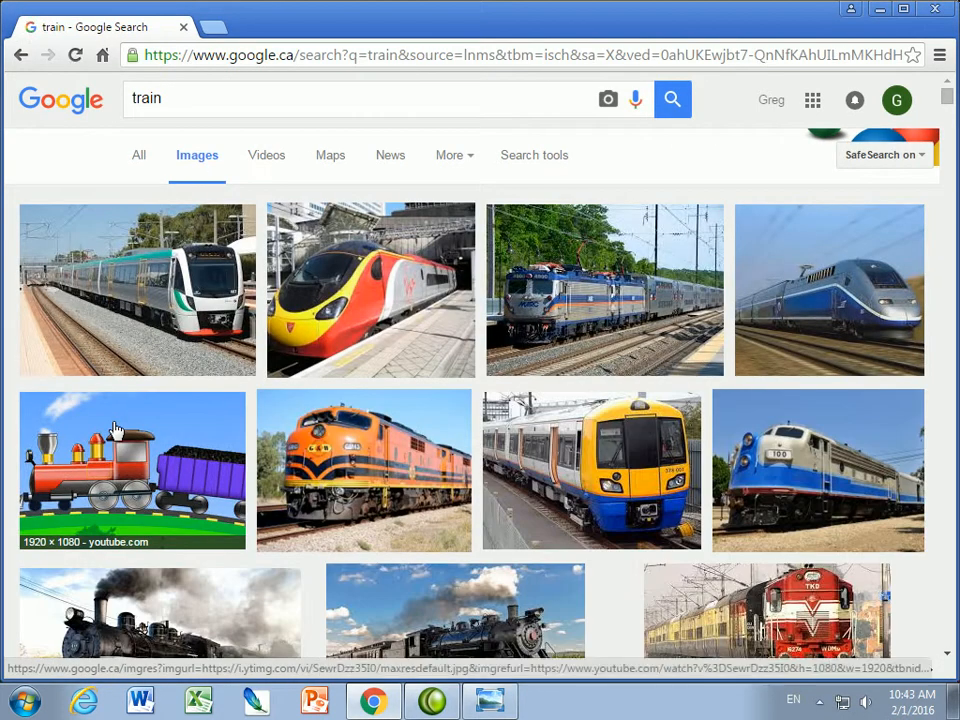
pyautogui.click(549, 164)
pyautogui.click(163, 210)
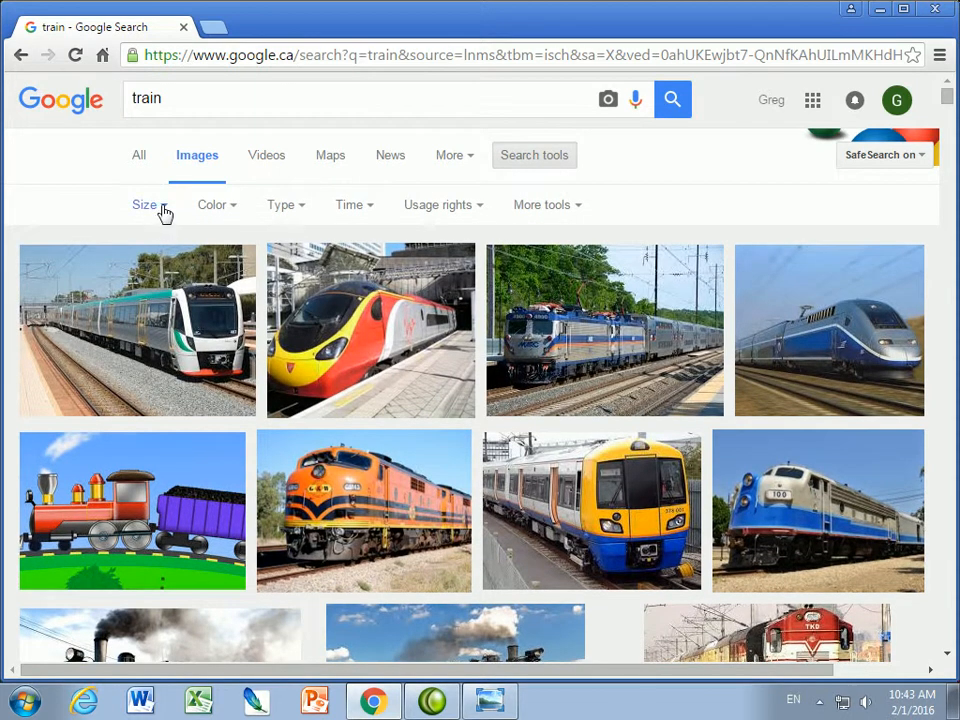
pyautogui.click(150, 264)
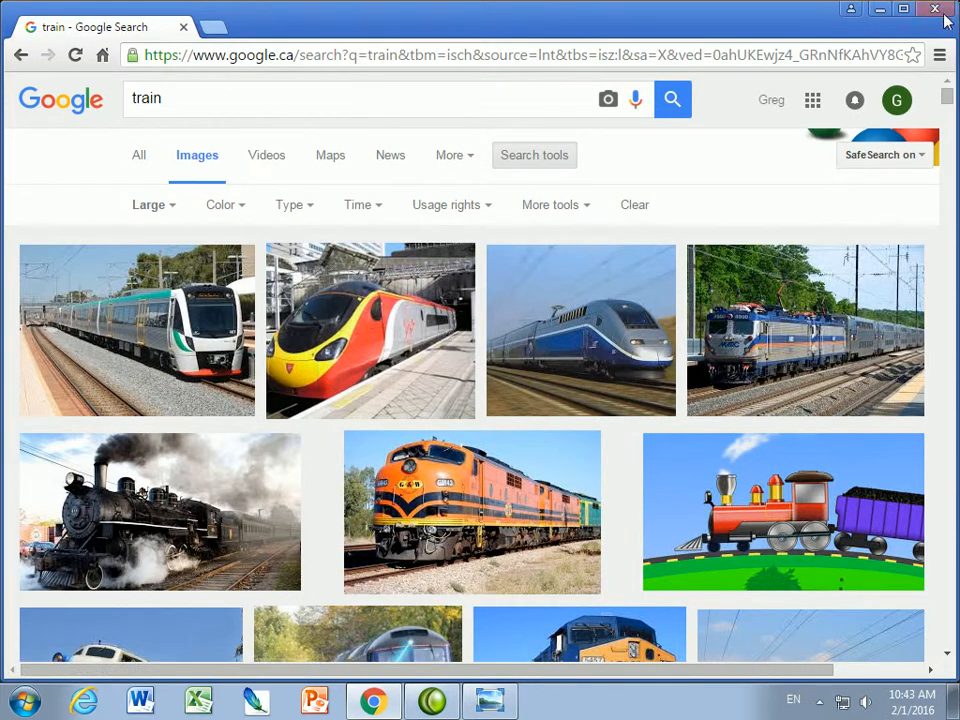
# Minimize the browser, launch Adobe Photoshop CS2, dismiss its welcome screen and reposition the program window
pyautogui.click(880, 10)
pyautogui.click(24, 700)
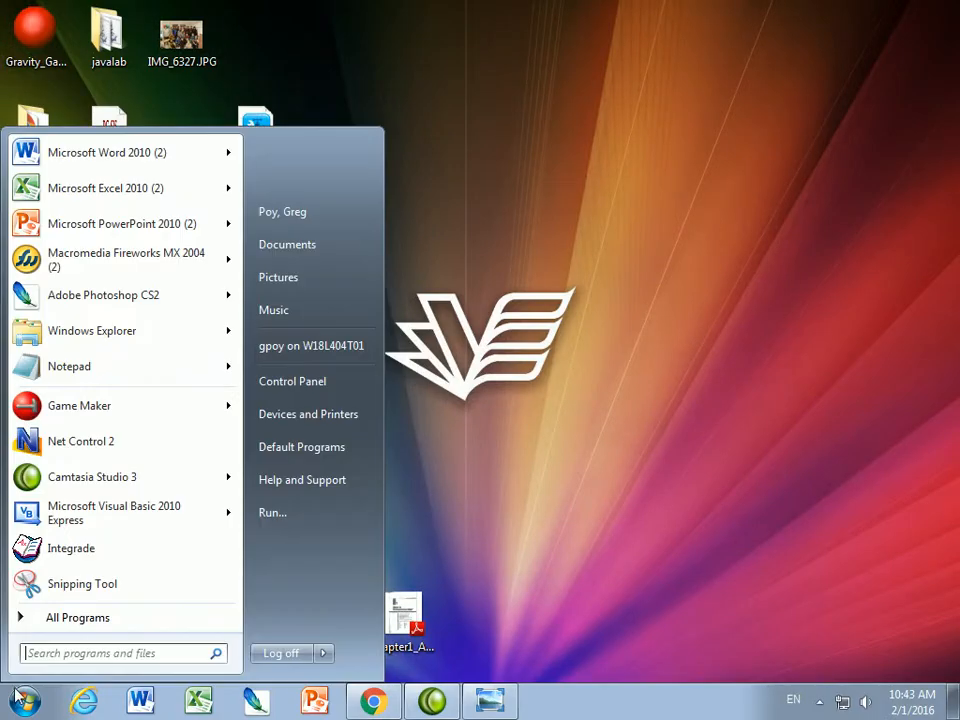
pyautogui.moveTo(60, 298)
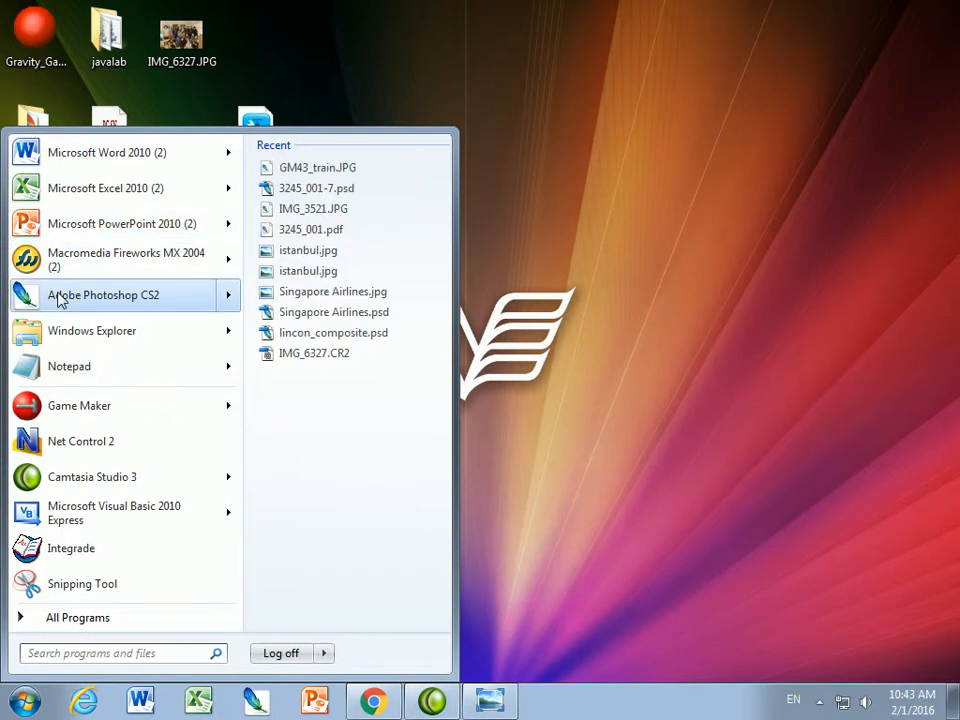
pyautogui.click(60, 298)
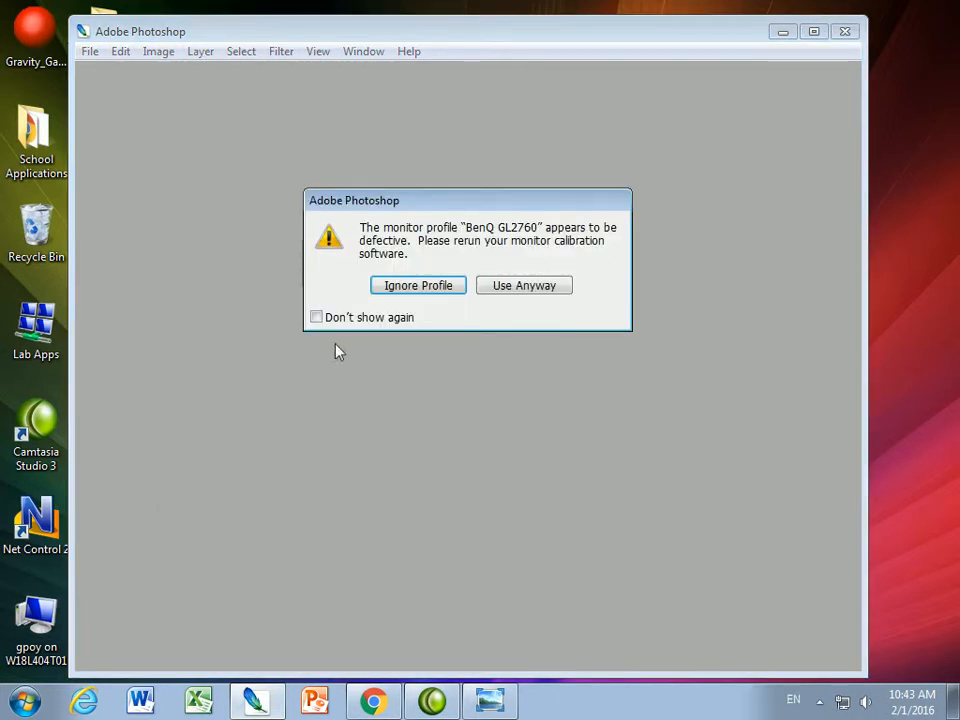
pyautogui.click(432, 285)
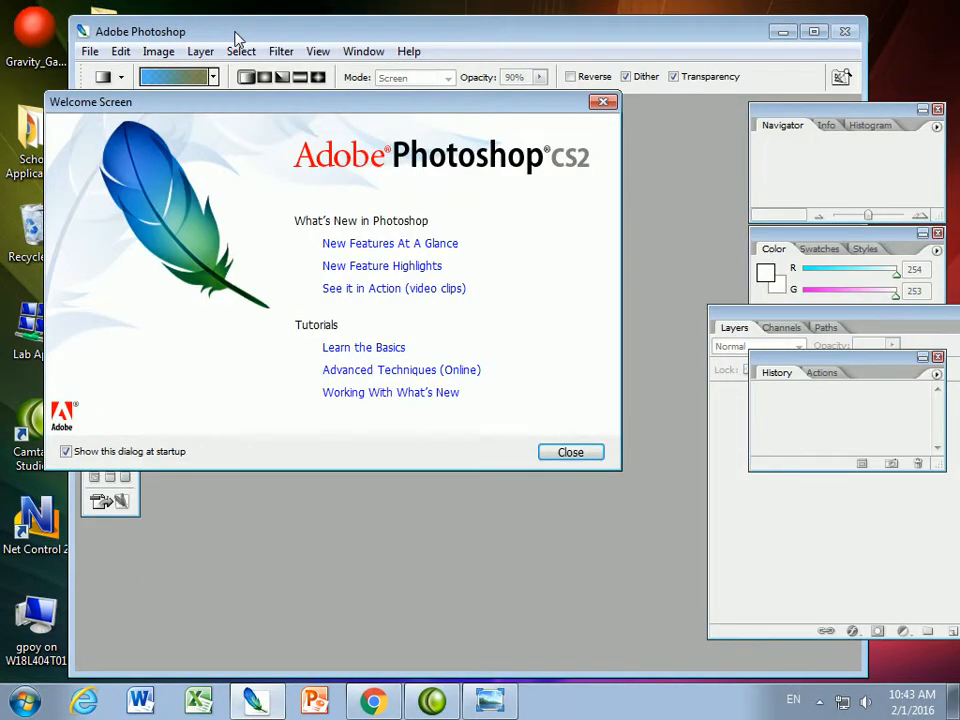
pyautogui.click(572, 453)
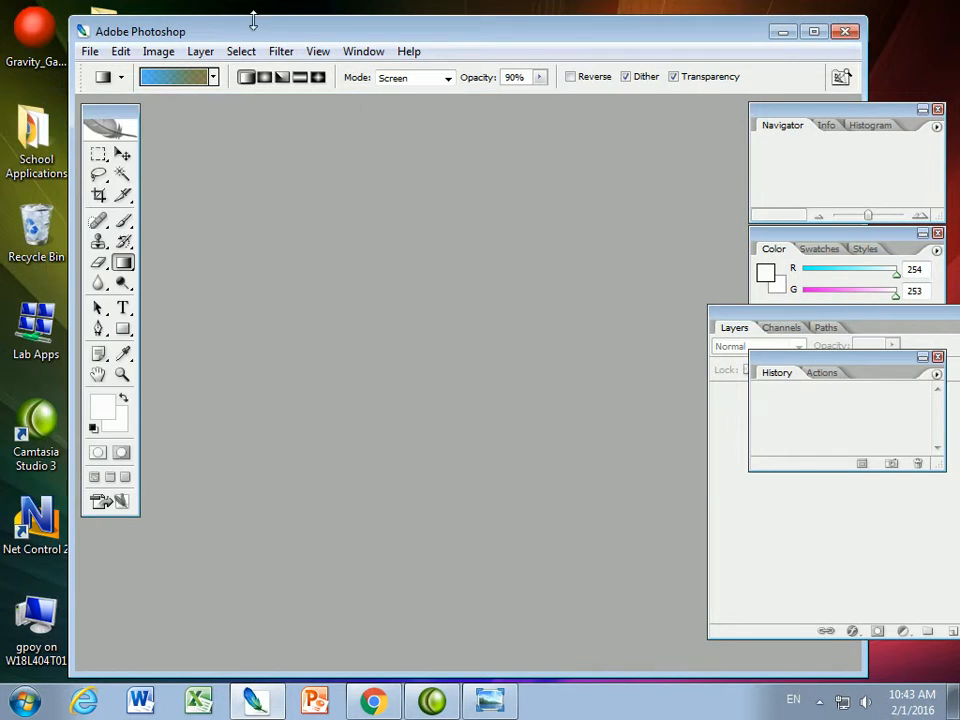
pyautogui.moveTo(356, 26); pyautogui.dragTo(462, 15)
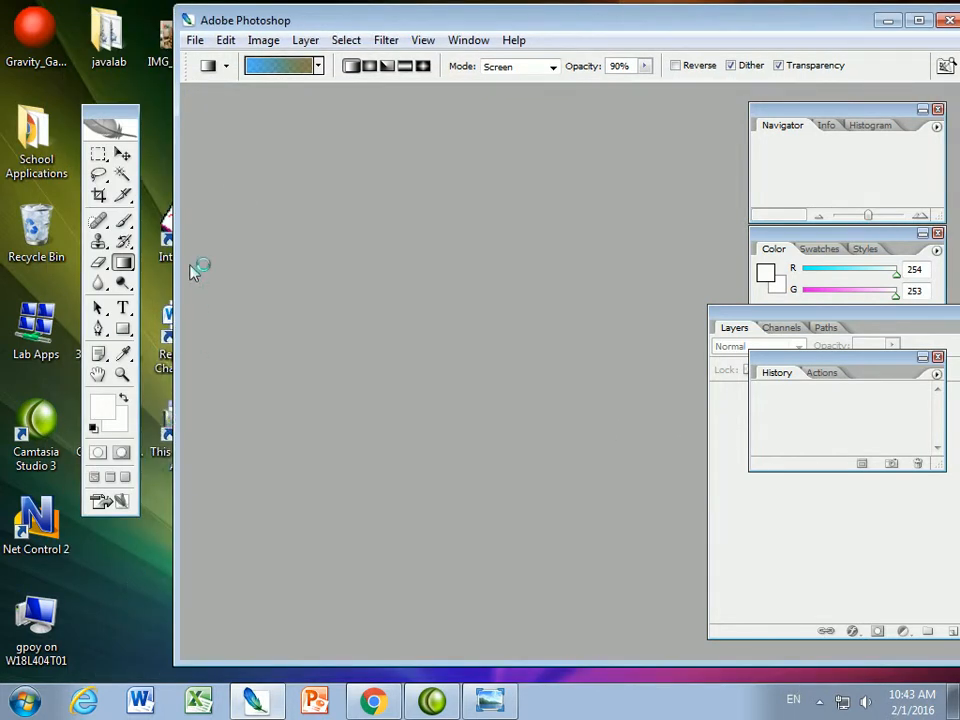
# Open the image GM43_train.JPG from the Desktop
pyautogui.click(195, 40)
pyautogui.click(238, 77)
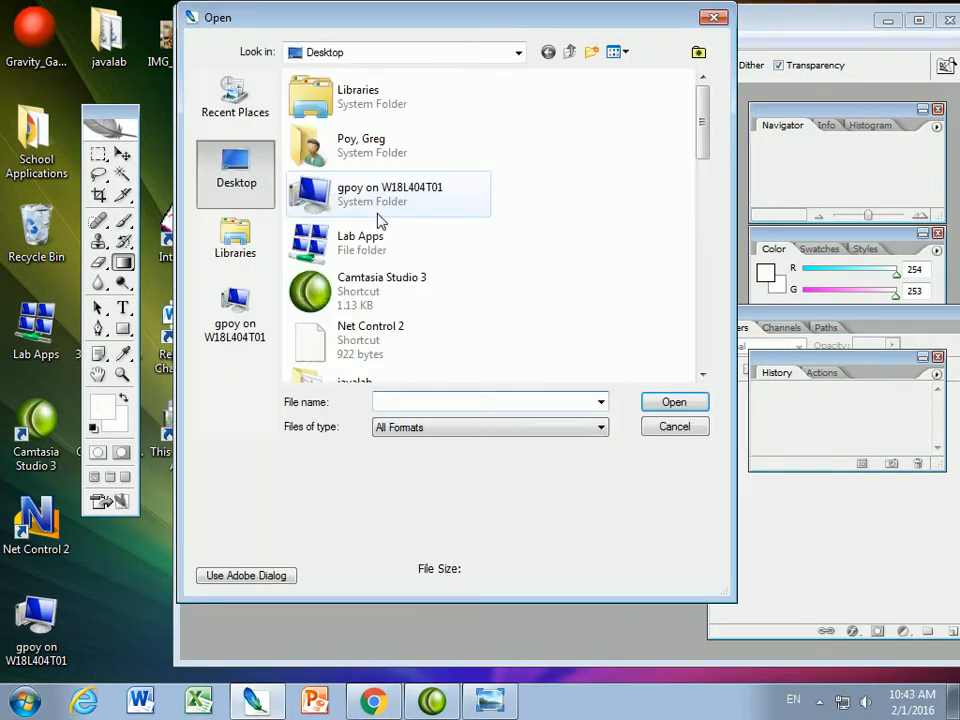
pyautogui.scroll(-2, 702, 165)
pyautogui.moveTo(702, 165); pyautogui.dragTo(701, 284)
pyautogui.click(358, 232)
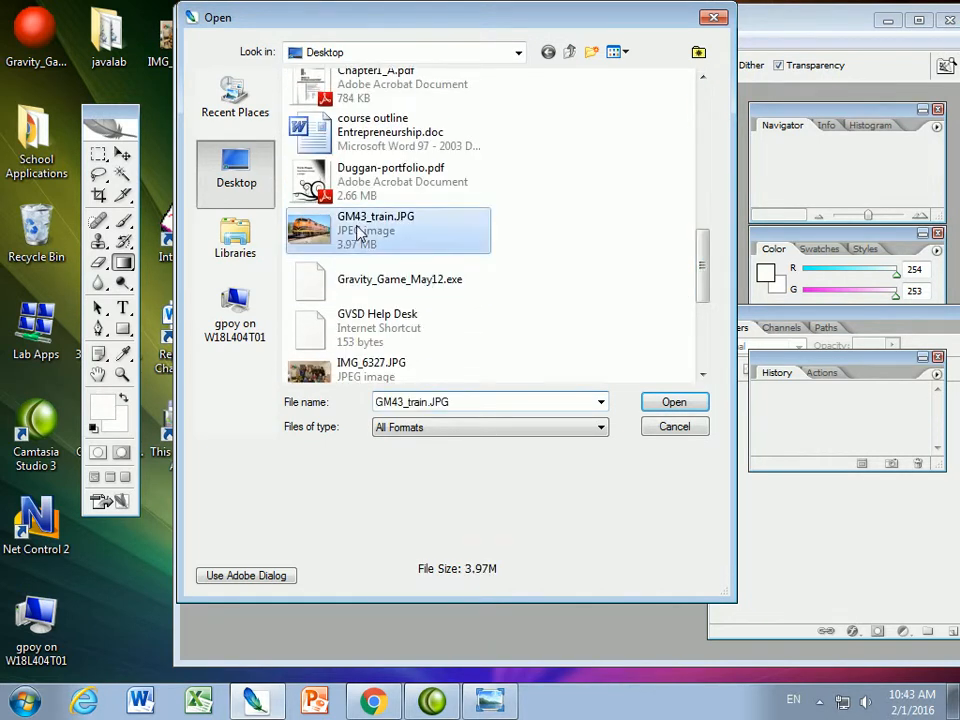
pyautogui.click(666, 404)
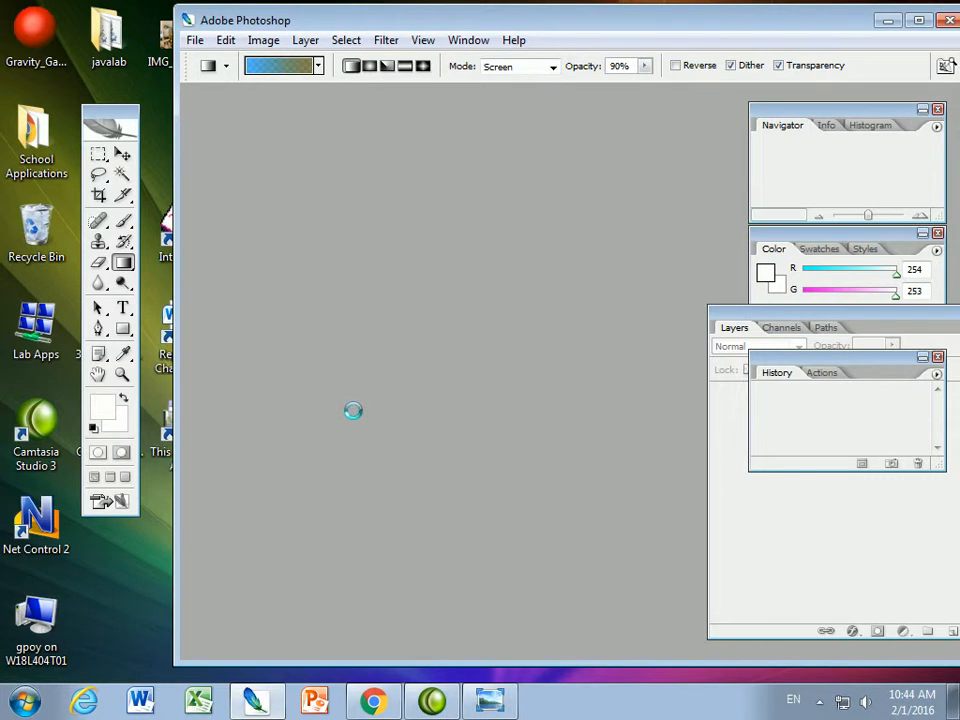
# Bring the Layers palette fully into view over the workspace and duplicate the train layer four times
pyautogui.moveTo(735, 28); pyautogui.dragTo(586, 24)
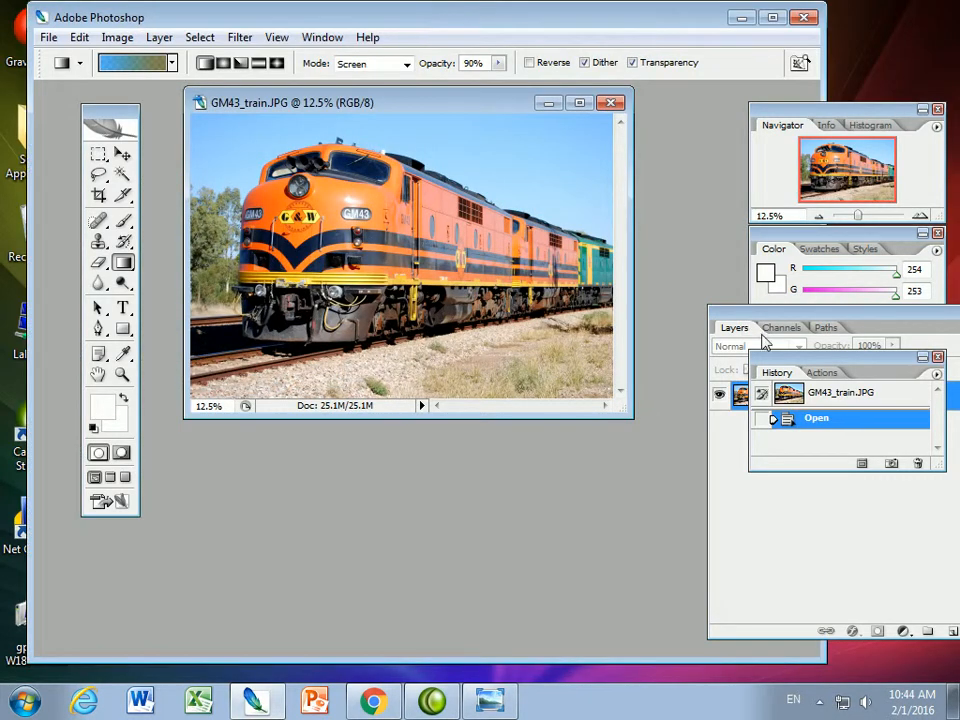
pyautogui.moveTo(740, 327); pyautogui.dragTo(369, 280)
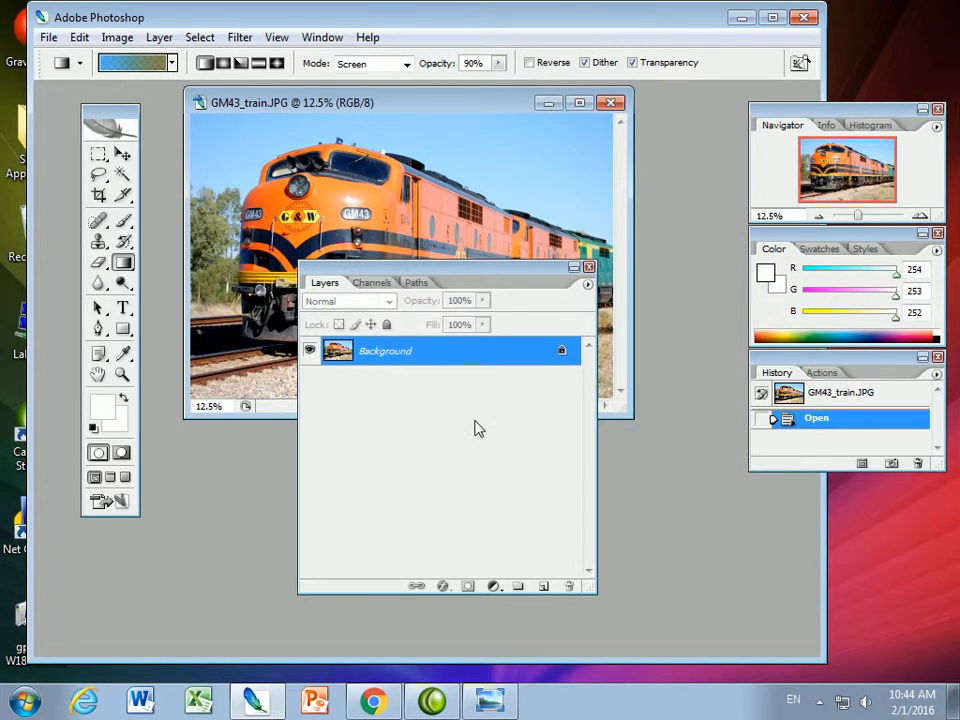
pyautogui.hotkey('ctrl', 'j')
pyautogui.hotkey('ctrl', 'j')
pyautogui.hotkey('ctrl', 'j')
pyautogui.hotkey('ctrl', 'j')
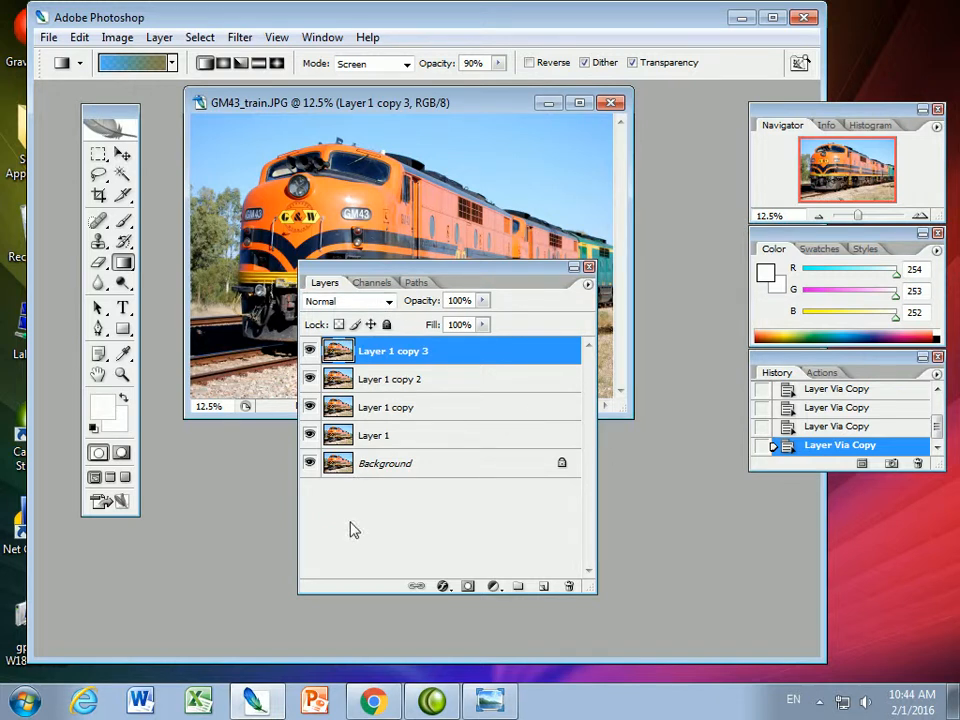
pyautogui.click(315, 37)
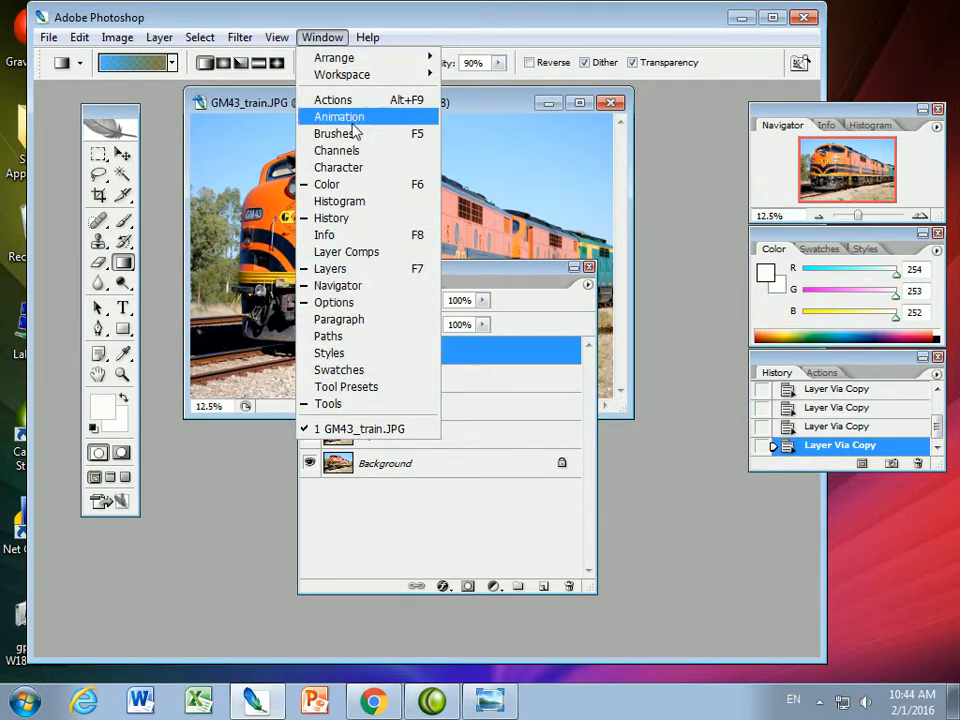
pyautogui.click(370, 14)
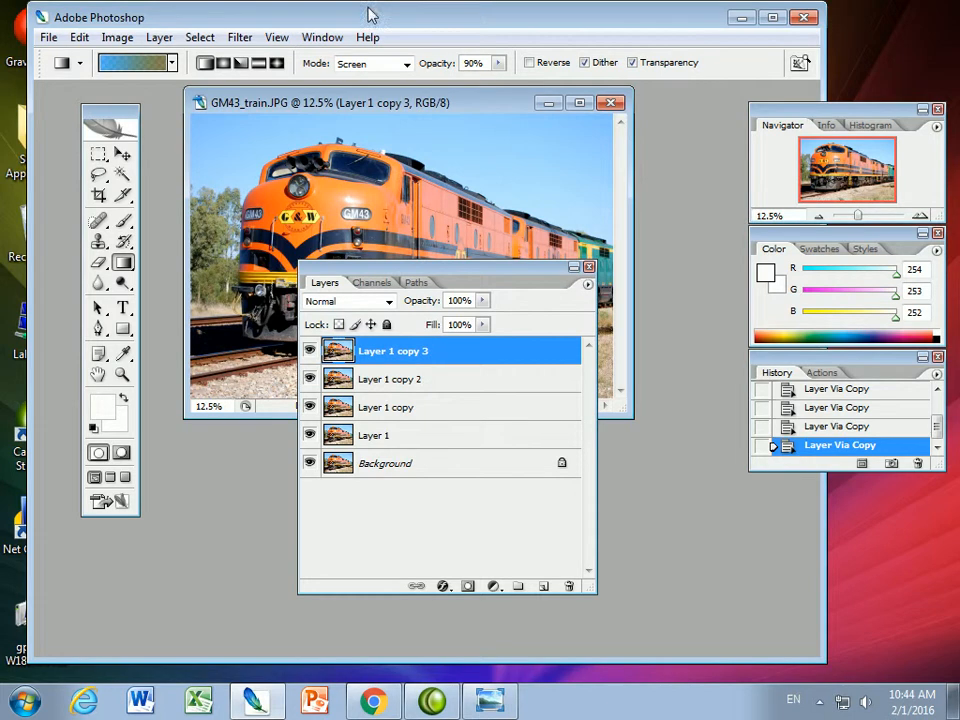
# Hide all five layers, including Background, and make only Layer 1 copy visible
pyautogui.click(309, 350)
pyautogui.click(309, 378)
pyautogui.click(309, 407)
pyautogui.click(310, 432)
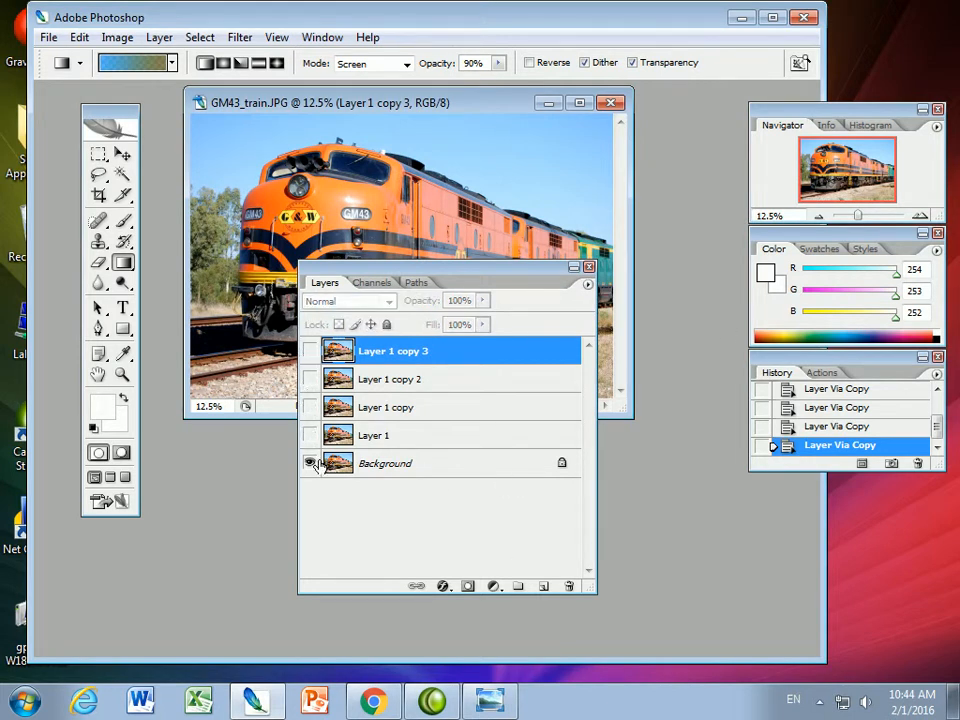
pyautogui.click(310, 463)
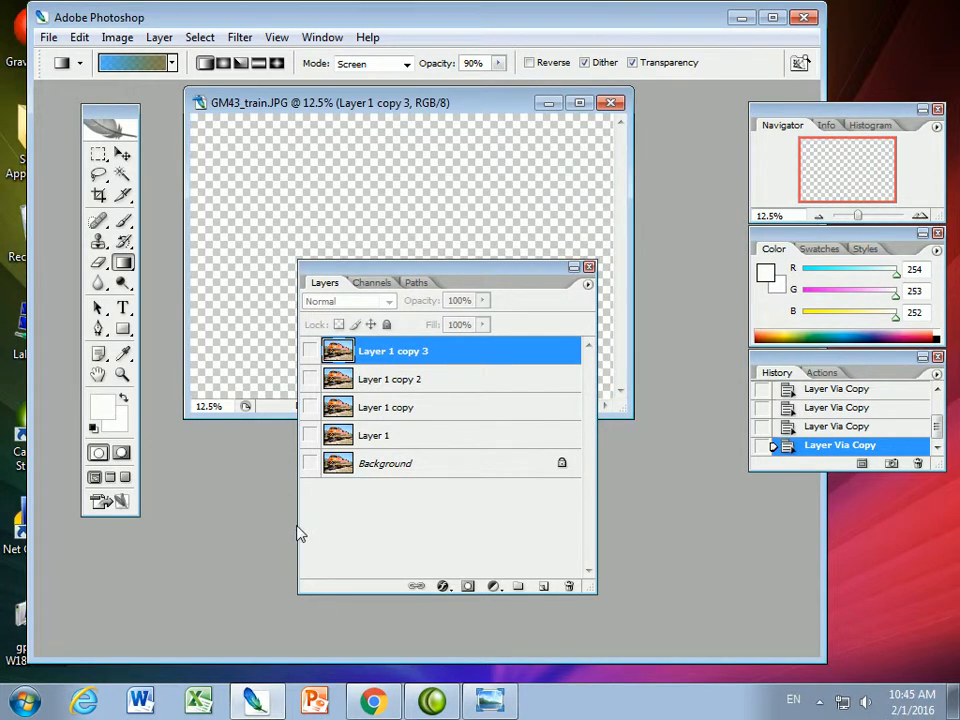
pyautogui.click(311, 409)
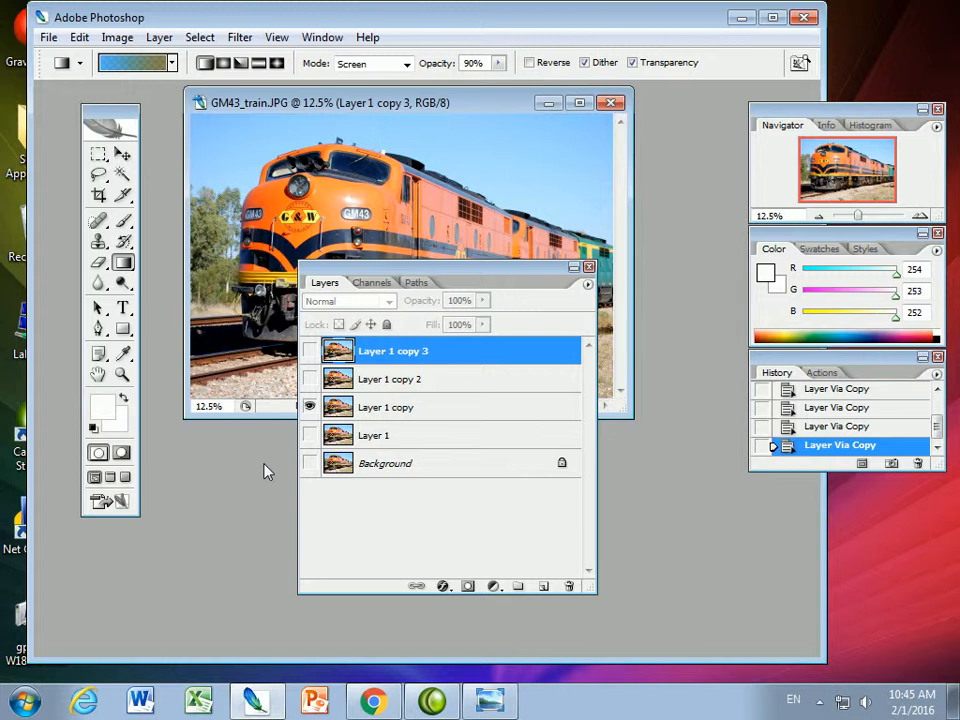
# Choose the Eraser tool and set its brush size to 124
pyautogui.click(98, 264)
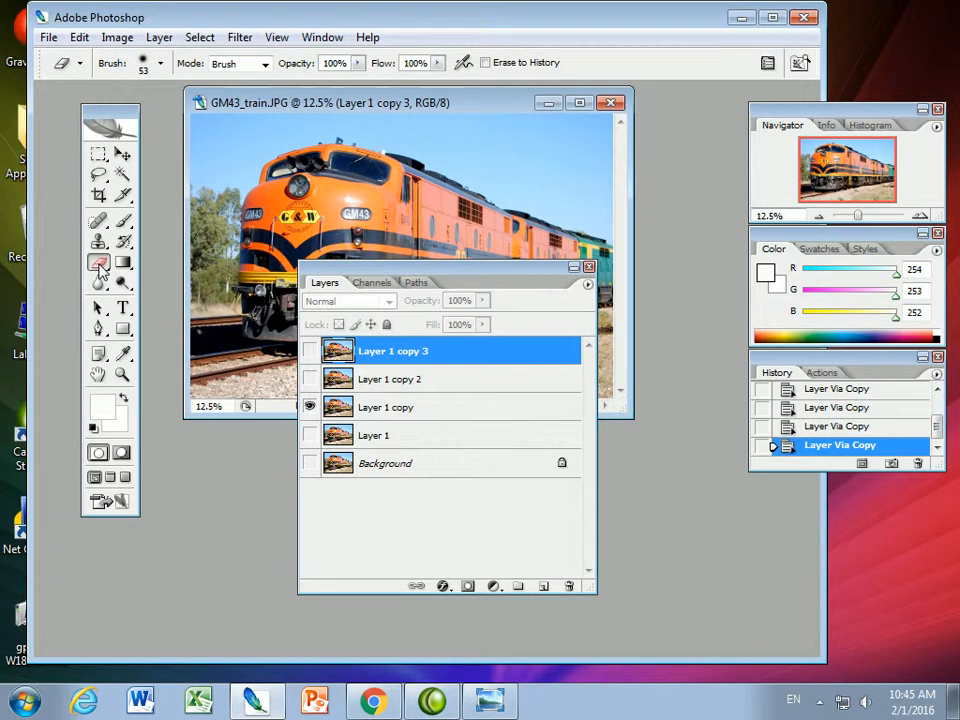
pyautogui.click(160, 63)
pyautogui.moveTo(113, 113); pyautogui.dragTo(148, 118)
# Try to erase part of the train while the hidden Layer 1 copy 3 is the selected layer
pyautogui.click(266, 122)
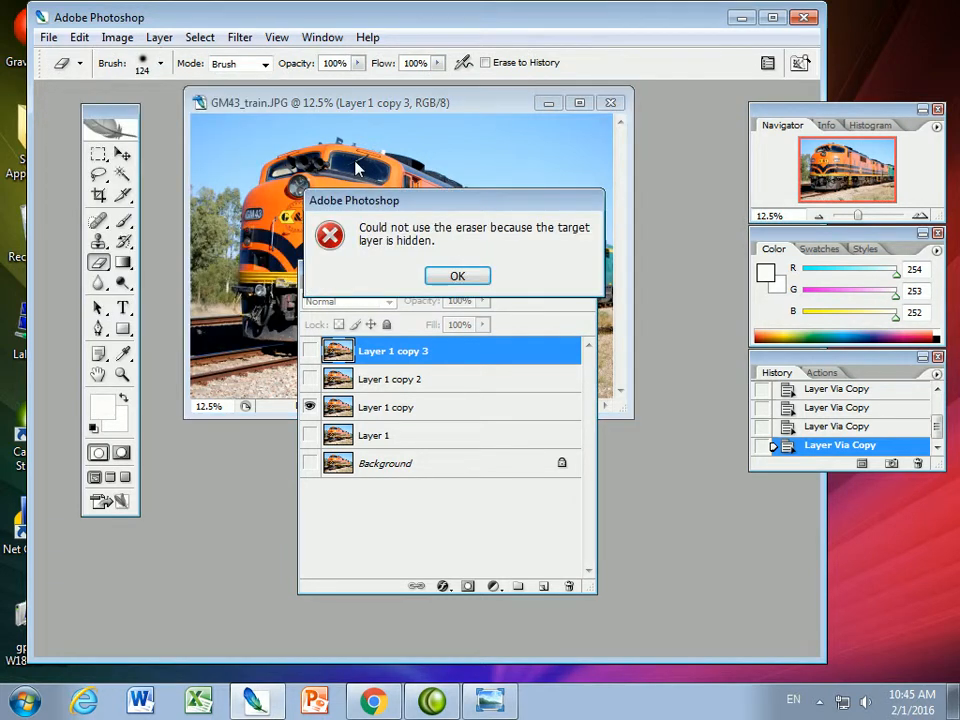
pyautogui.click(456, 275)
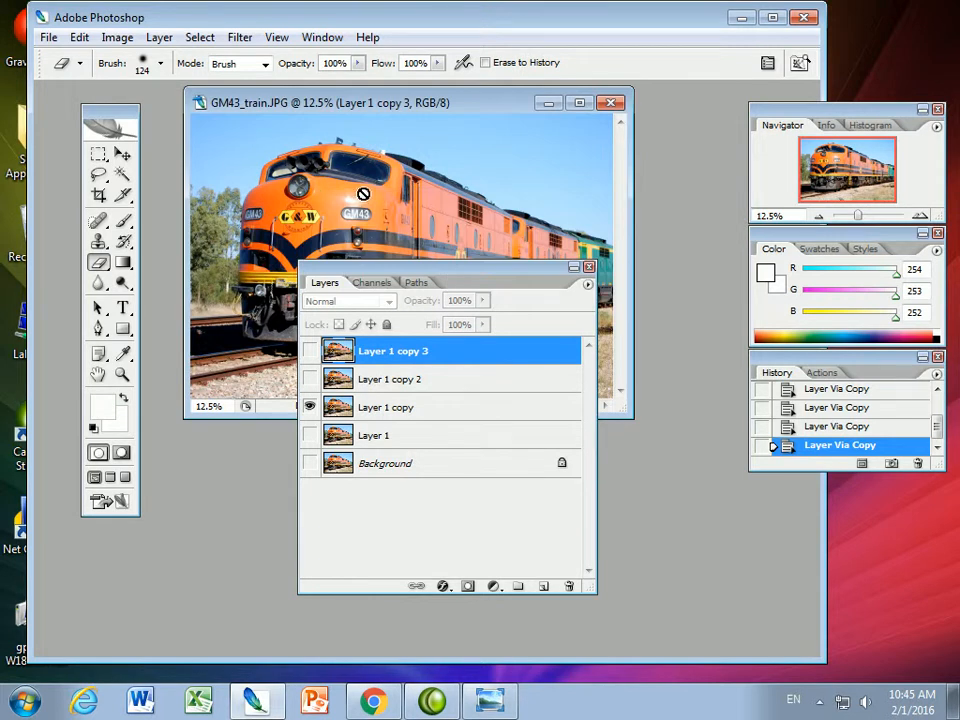
pyautogui.click(285, 199)
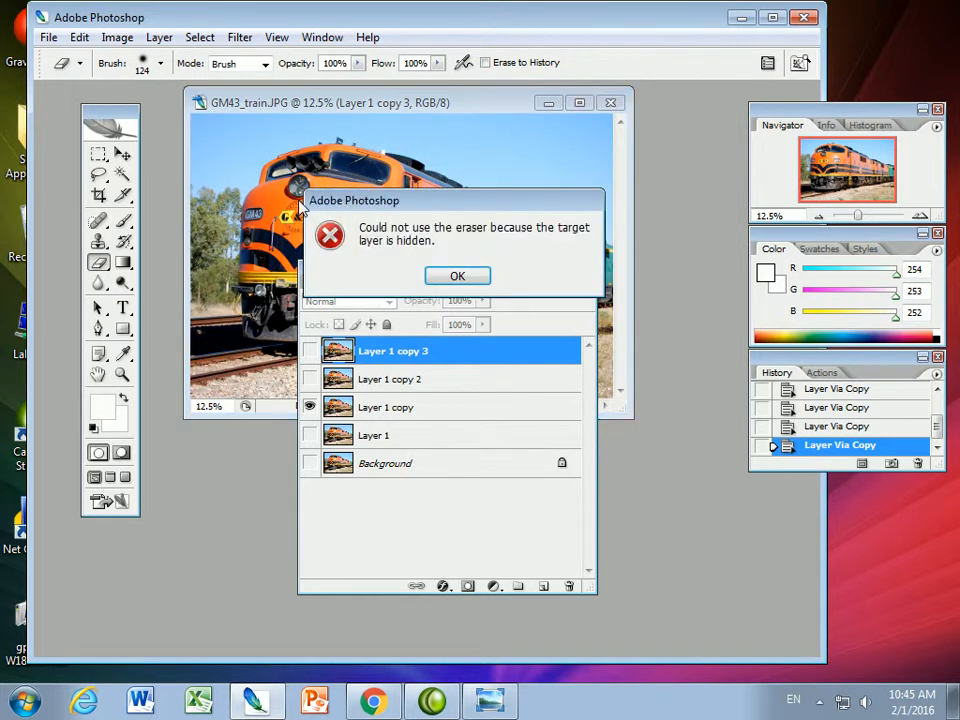
pyautogui.click(462, 277)
# Toggle the visibility of Layer 1 copy 3 and Layer 1 copy while switching the active layer between them
pyautogui.click(309, 351)
pyautogui.click(396, 415)
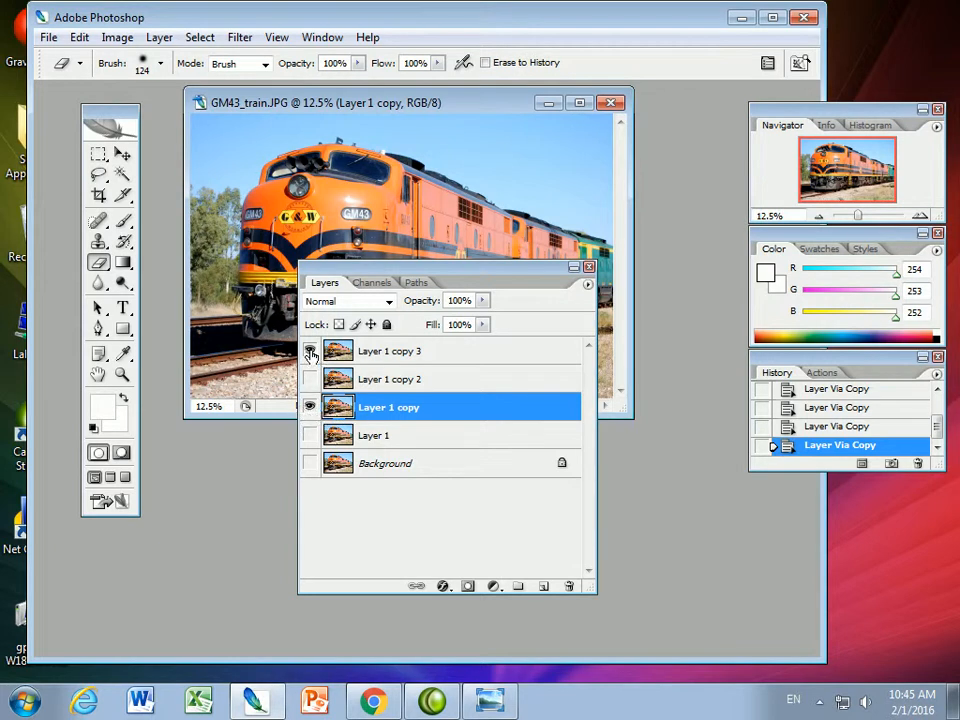
pyautogui.click(381, 352)
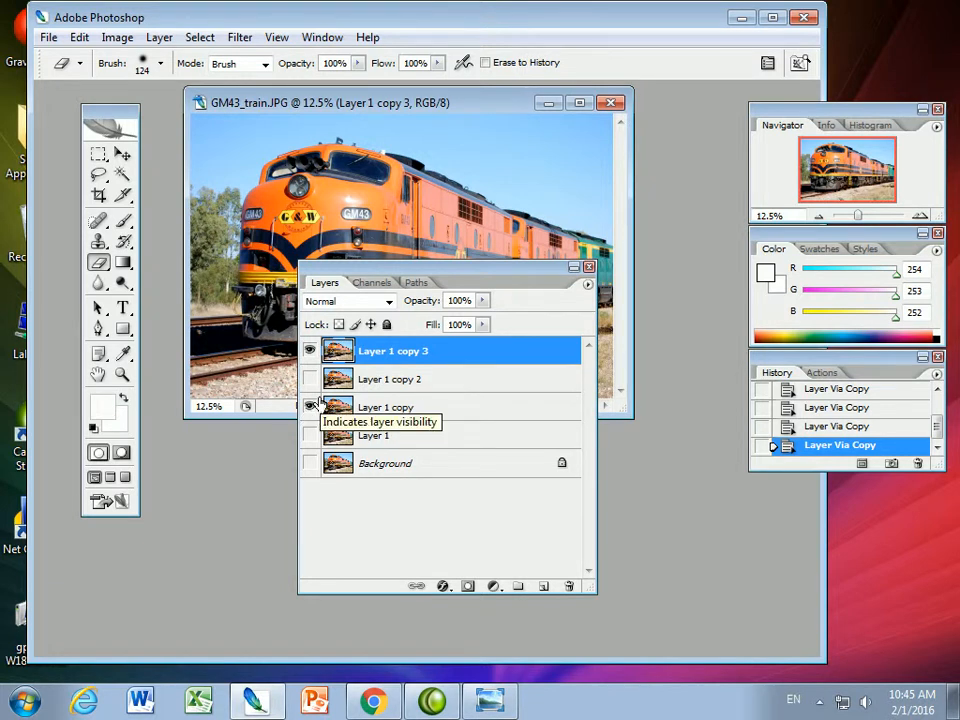
pyautogui.click(311, 409)
pyautogui.click(311, 409)
pyautogui.click(310, 351)
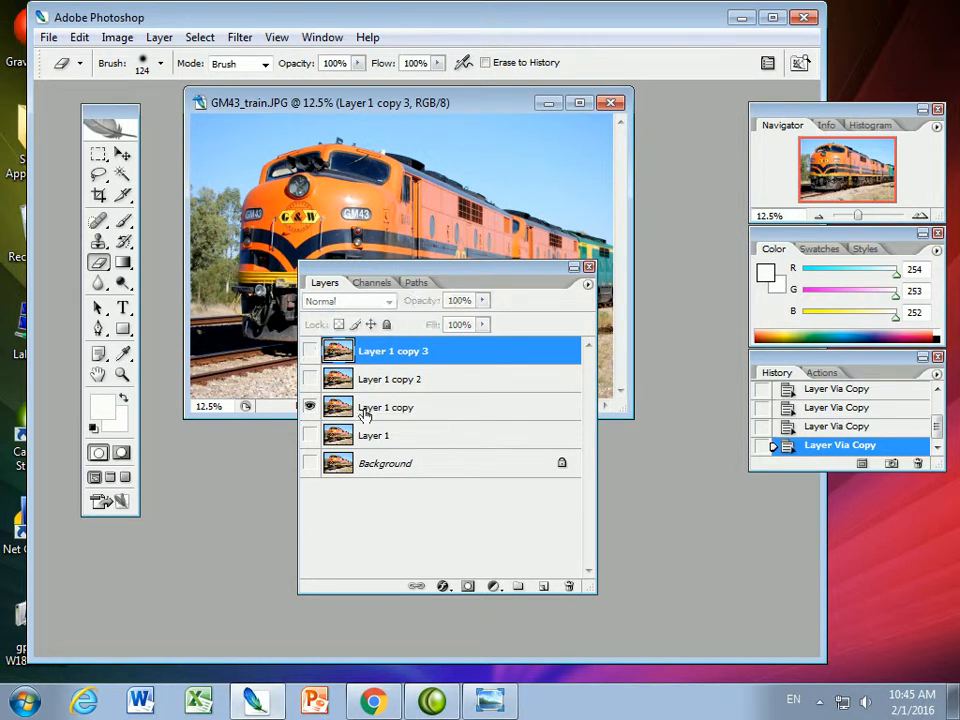
# Select Layer 1 copy, show Layer 1 copy 3 above it, and erase part of the train's upper front on the selected layer
pyautogui.click(380, 408)
pyautogui.click(310, 351)
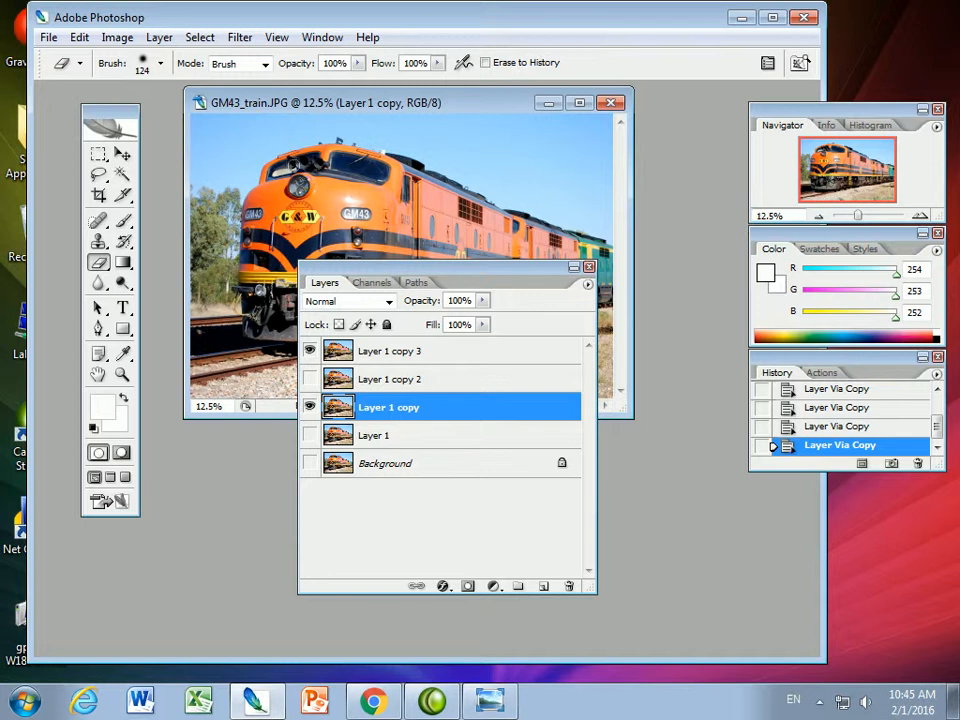
pyautogui.moveTo(360, 202)
pyautogui.mouseDown()
pyautogui.moveTo(309, 156)
pyautogui.moveTo(450, 153)
pyautogui.moveTo(424, 197)
pyautogui.moveTo(392, 198)
pyautogui.mouseUp()
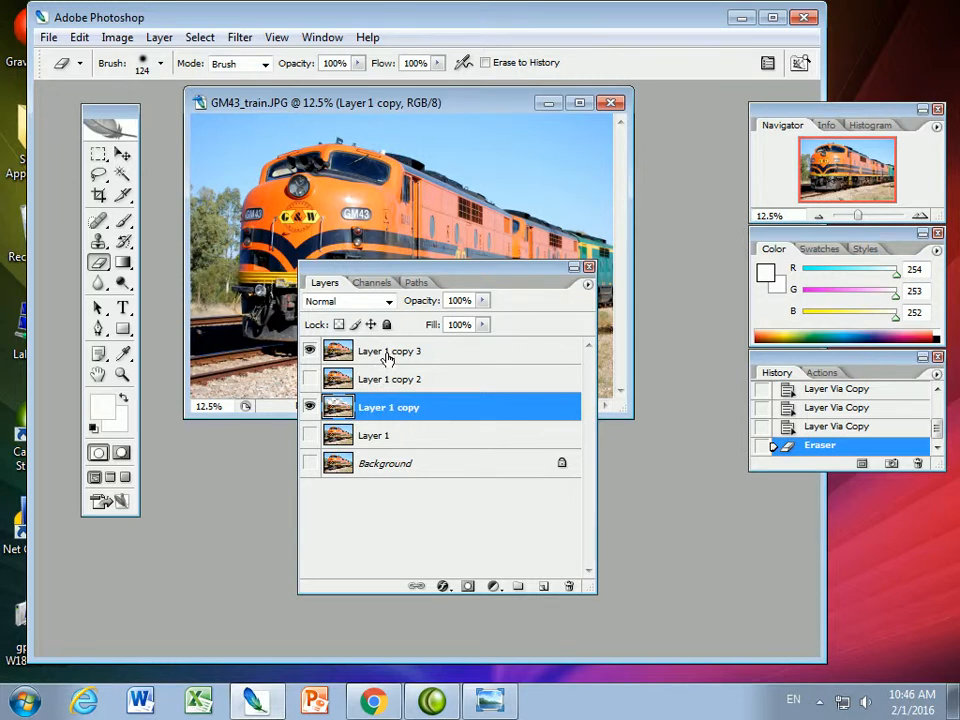
# Select Layer 1 copy 3, keep it visible, and move it below the partly erased Layer 1 copy in the layer stack
pyautogui.click(310, 352)
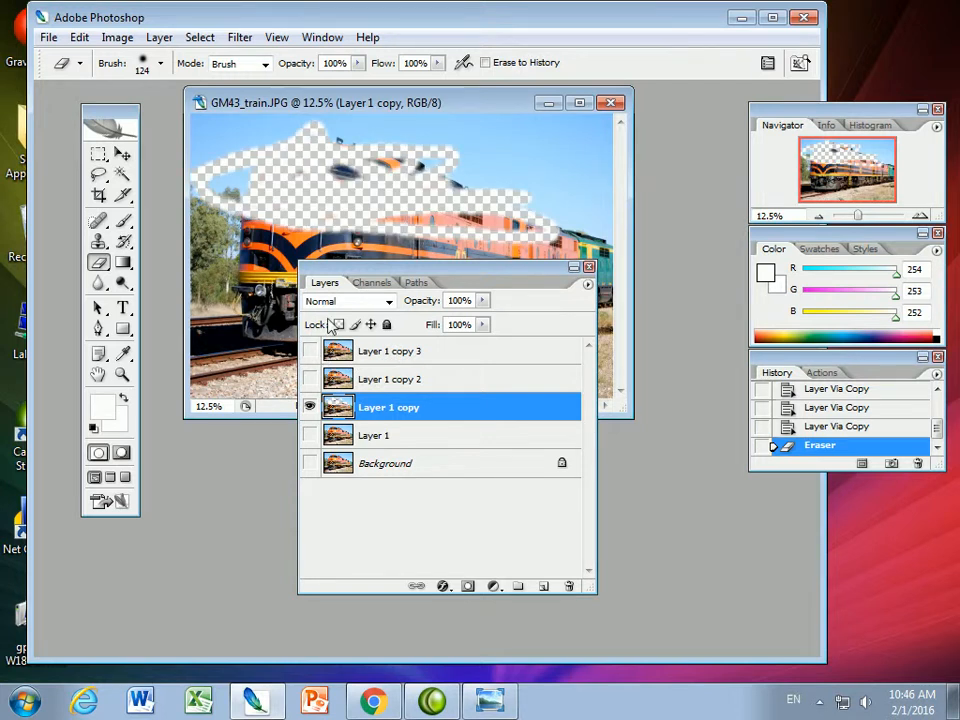
pyautogui.moveTo(335, 267); pyautogui.dragTo(412, 317)
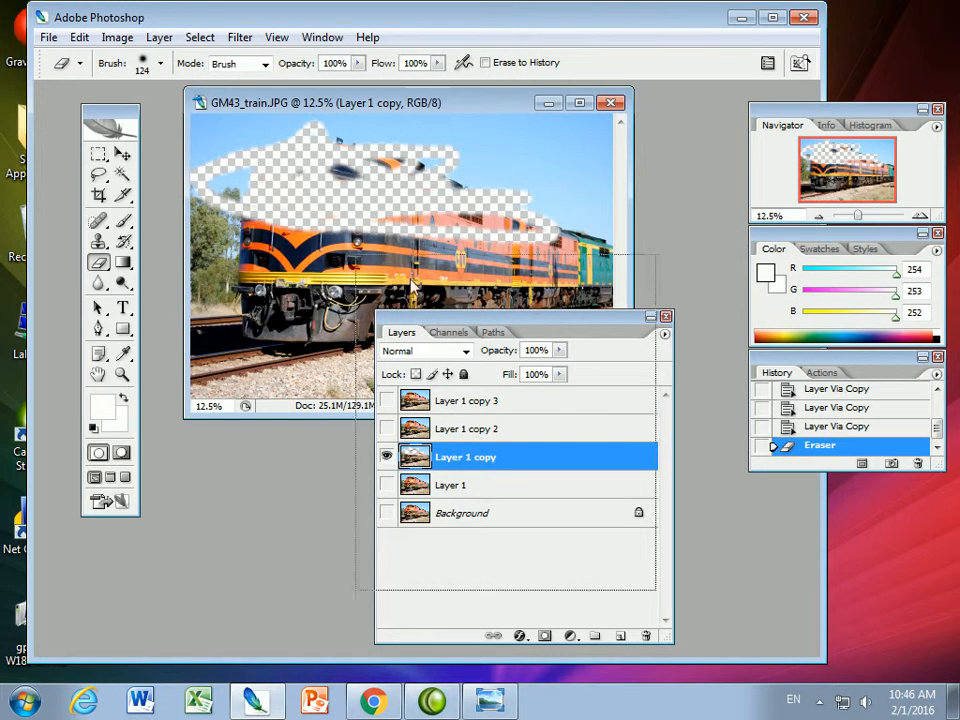
pyautogui.moveTo(429, 328); pyautogui.dragTo(405, 210)
pyautogui.click(446, 283)
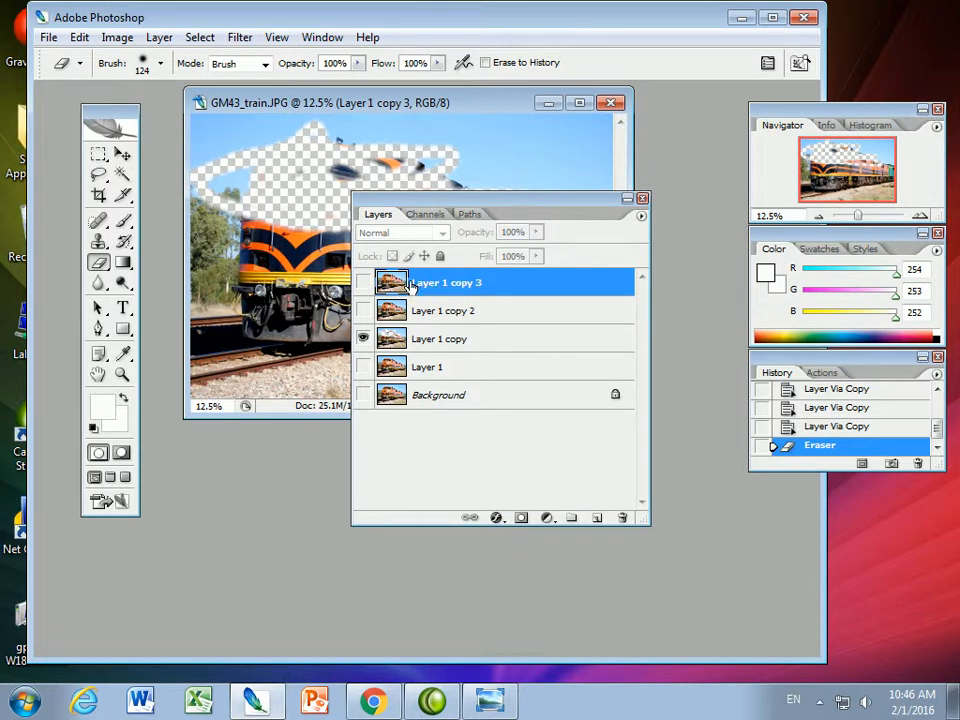
pyautogui.click(364, 284)
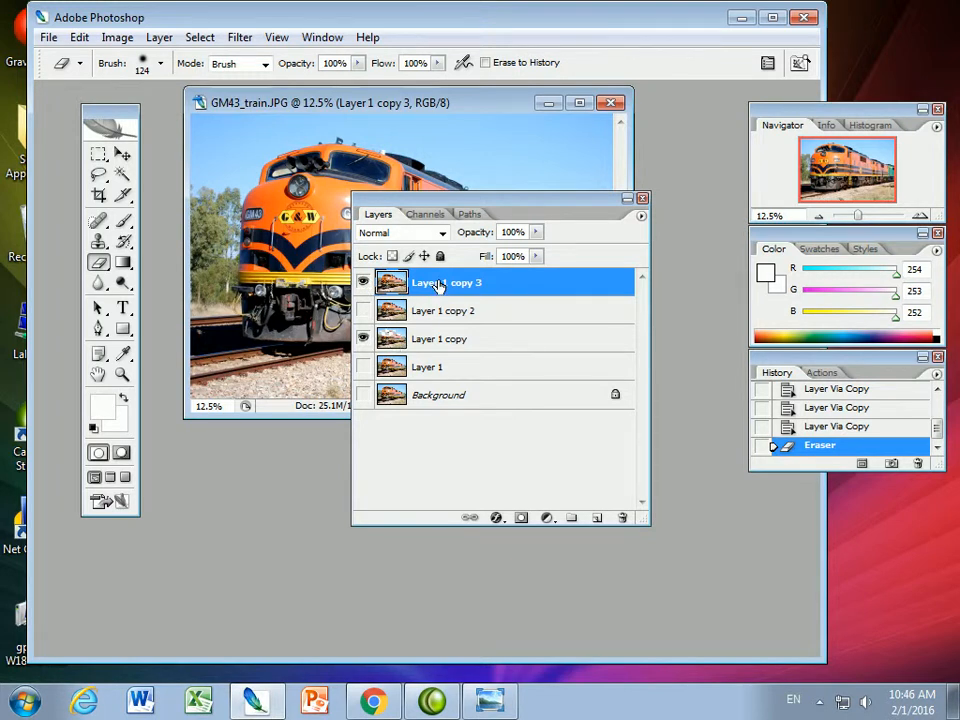
pyautogui.moveTo(437, 285); pyautogui.dragTo(444, 366)
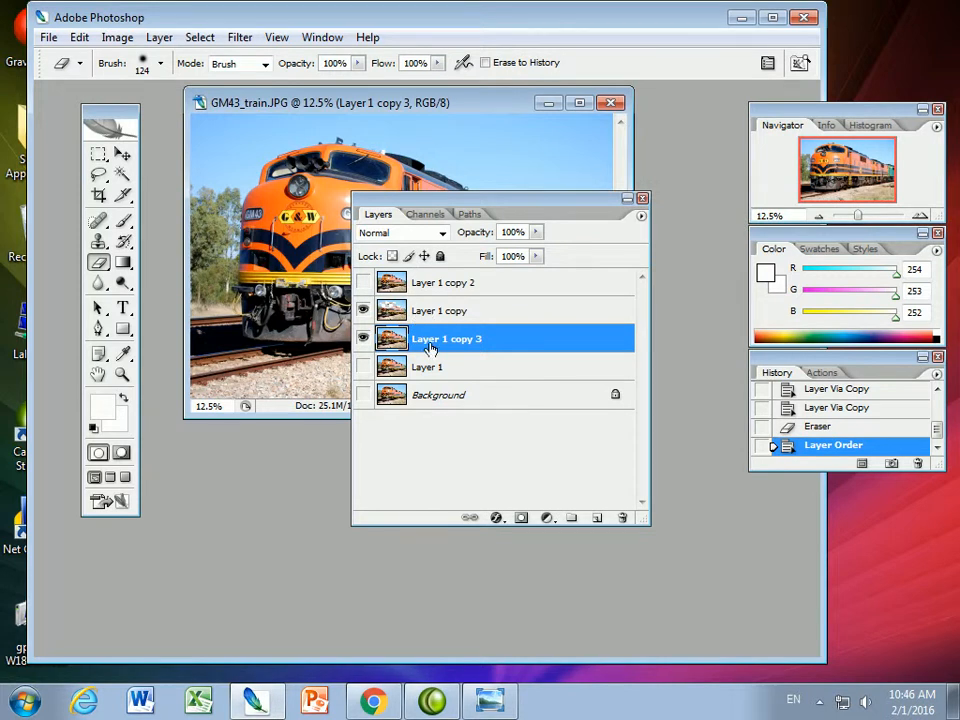
pyautogui.moveTo(426, 285); pyautogui.dragTo(435, 405)
# Delete the partly erased Layer 1 copy
pyautogui.click(421, 312)
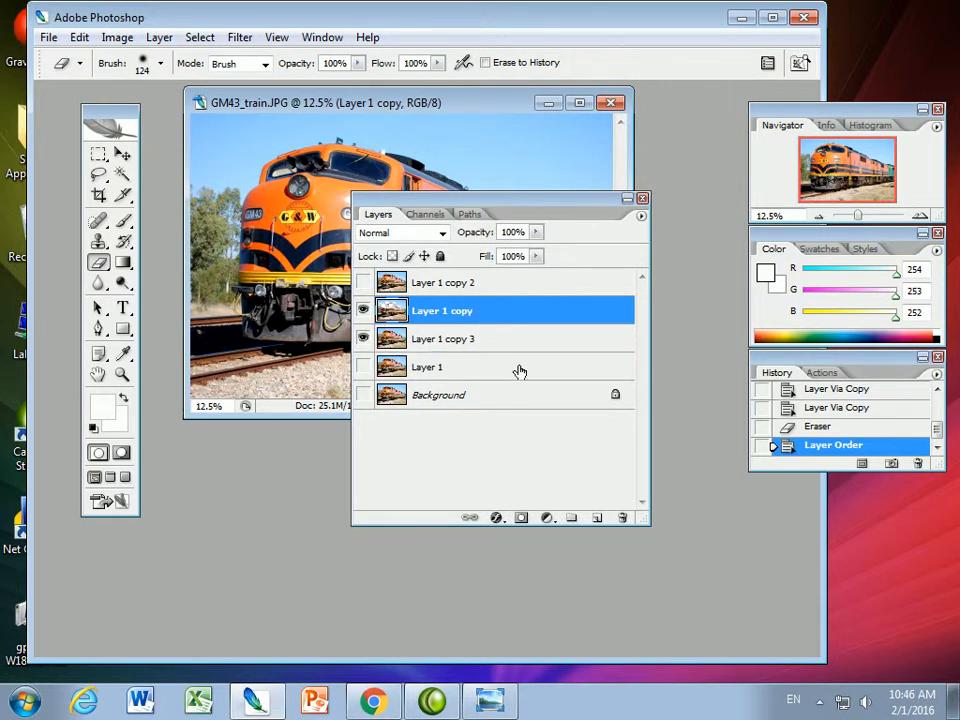
pyautogui.click(622, 519)
pyautogui.click(396, 276)
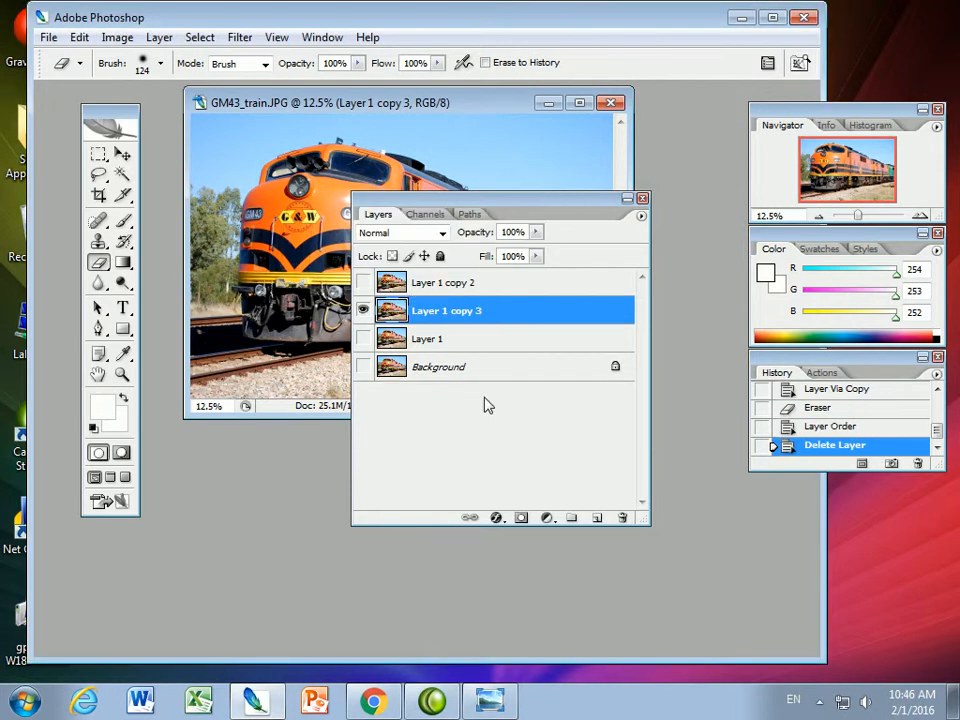
# Make Layer 1 copy 2 the active and only visible layer, and enlarge the image window to free up working space
pyautogui.click(435, 283)
pyautogui.click(363, 283)
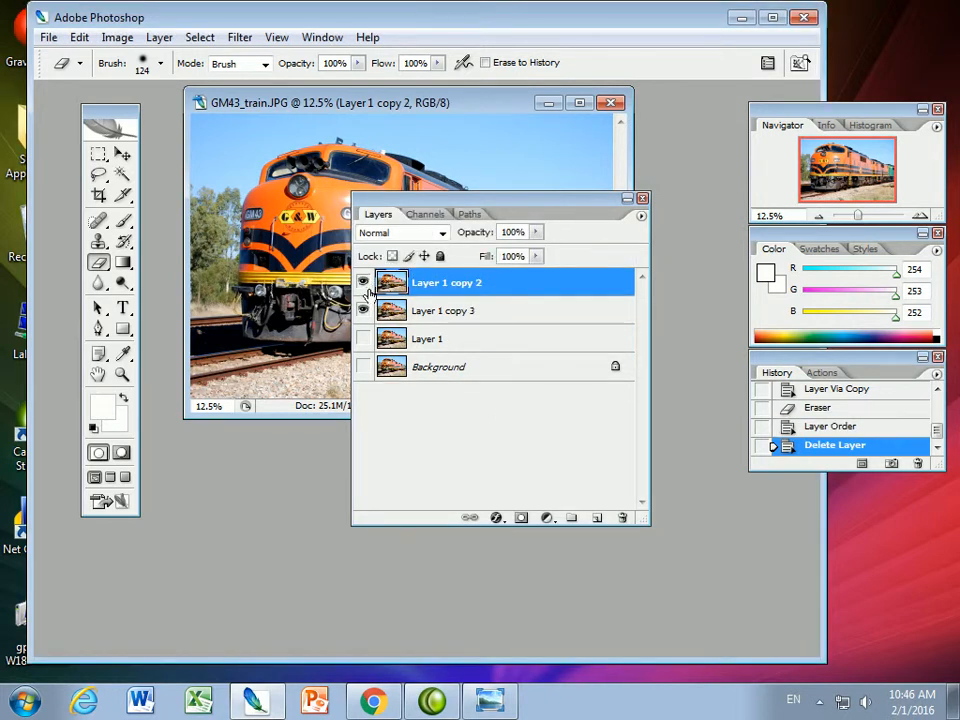
pyautogui.click(363, 311)
pyautogui.moveTo(478, 203); pyautogui.dragTo(774, 362)
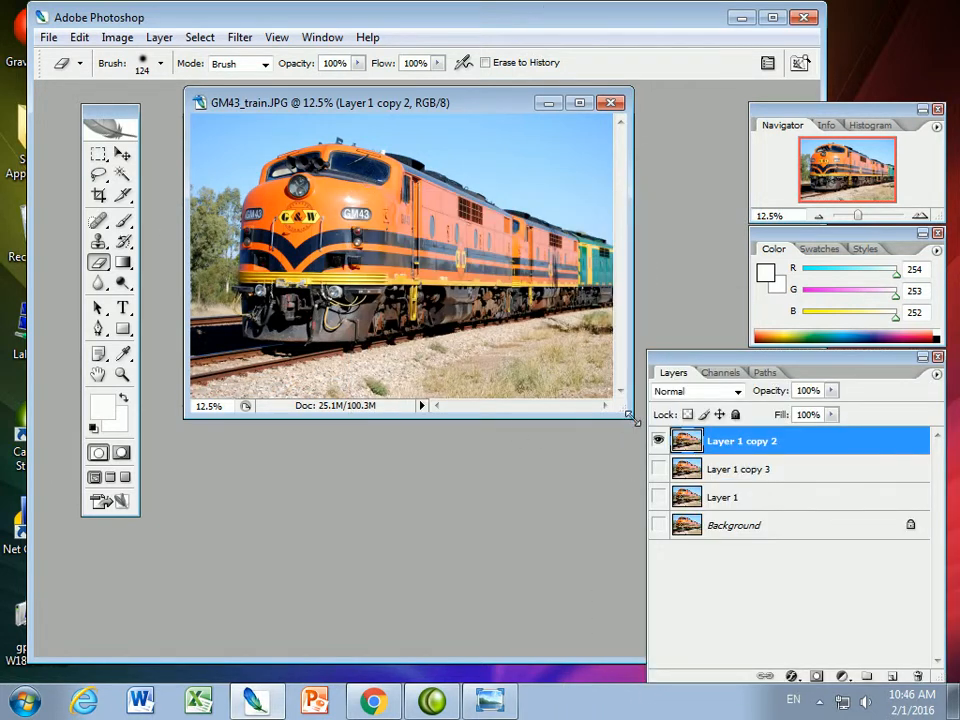
pyautogui.moveTo(632, 500); pyautogui.dragTo(634, 569)
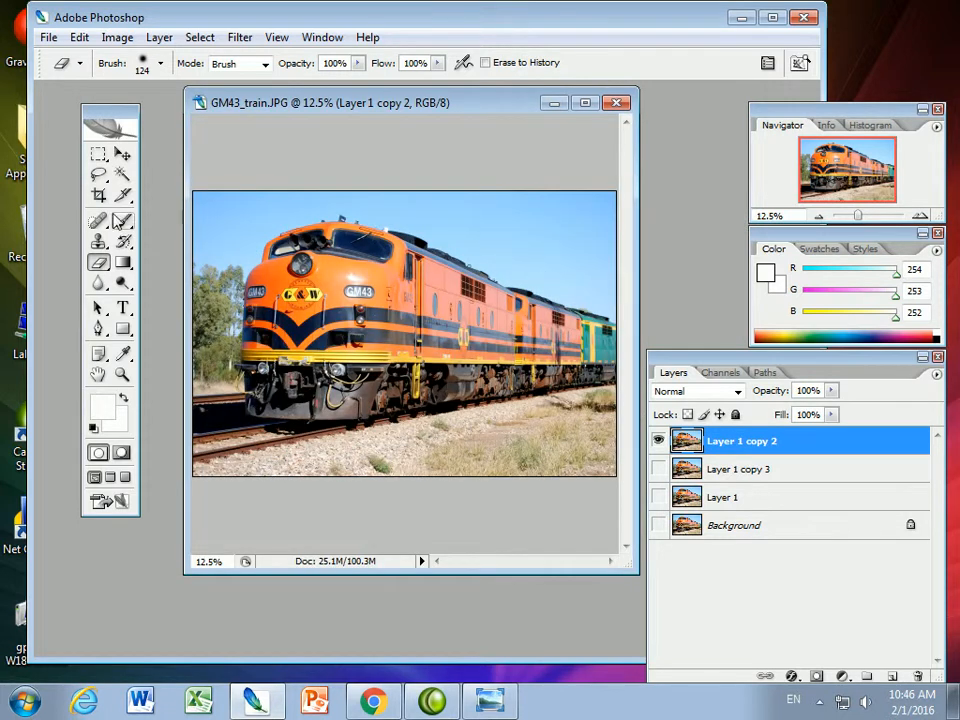
# Select the sky above the train with the Magic Wand, then try the selection again with a tolerance of 16
pyautogui.click(121, 175)
pyautogui.click(250, 218)
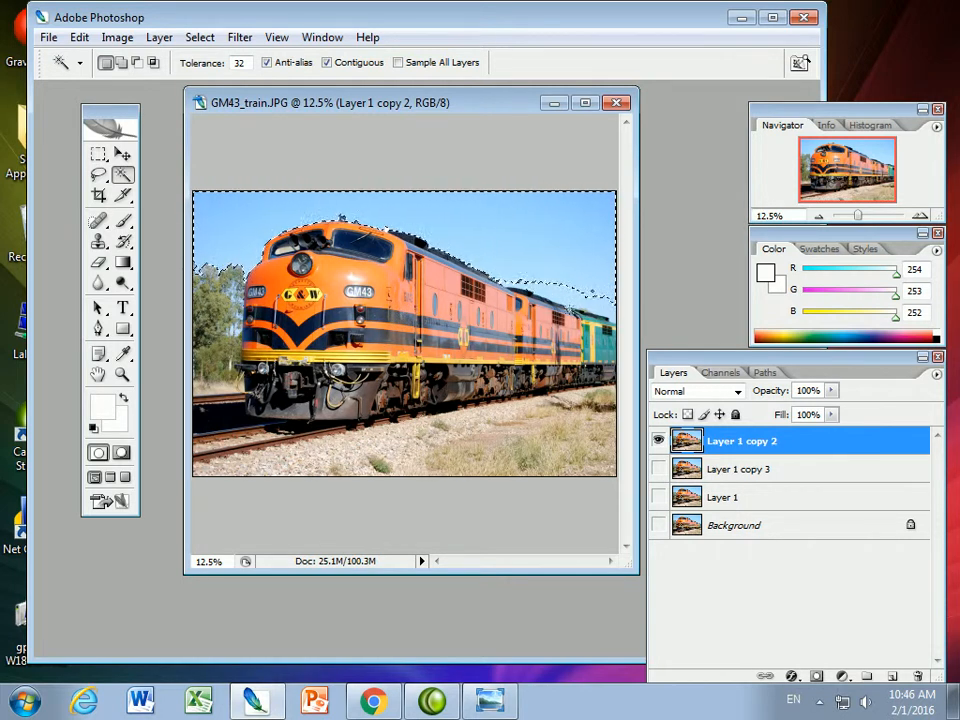
pyautogui.click(239, 62)
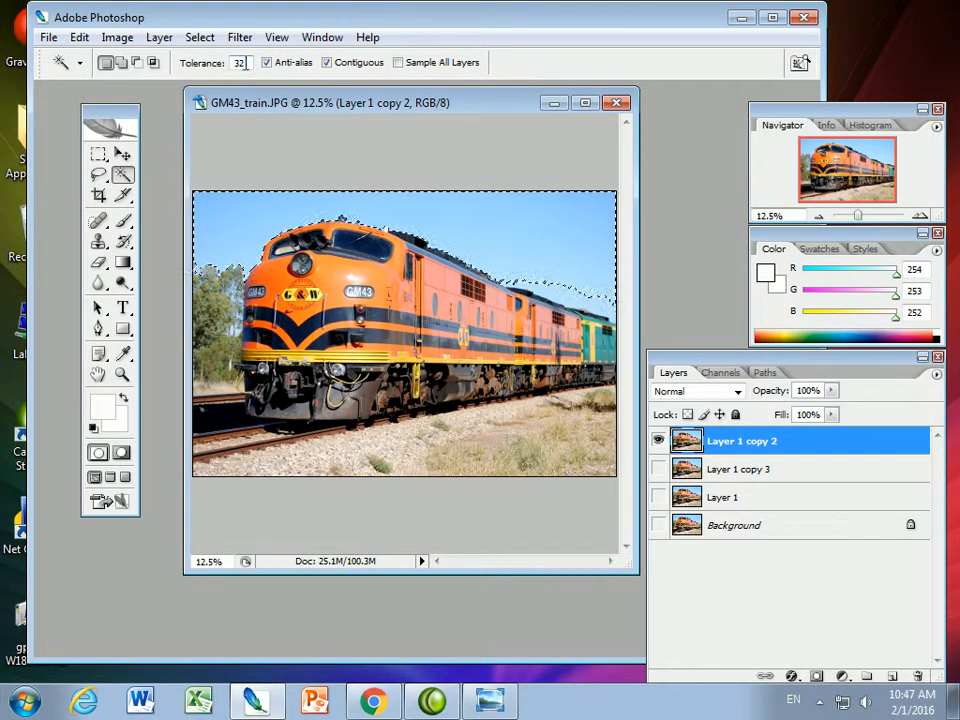
pyautogui.write('16')
pyautogui.hotkey('ctrl', 'd')
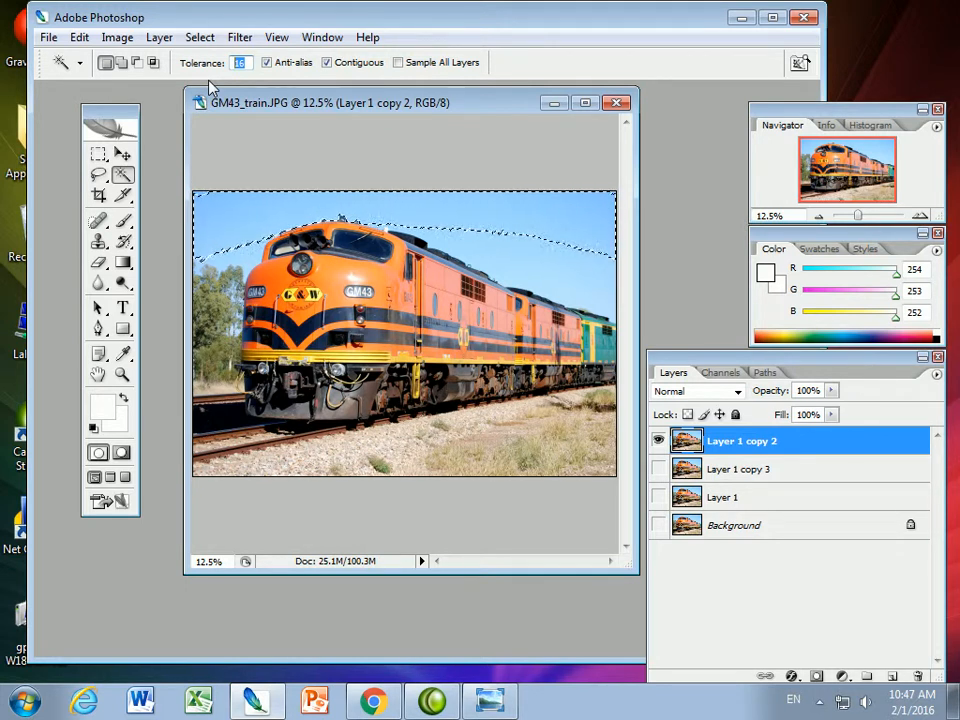
# Set the Magic Wand tolerance to 40, select the sky again, and delete it from Layer 1 copy 2
pyautogui.click(244, 63)
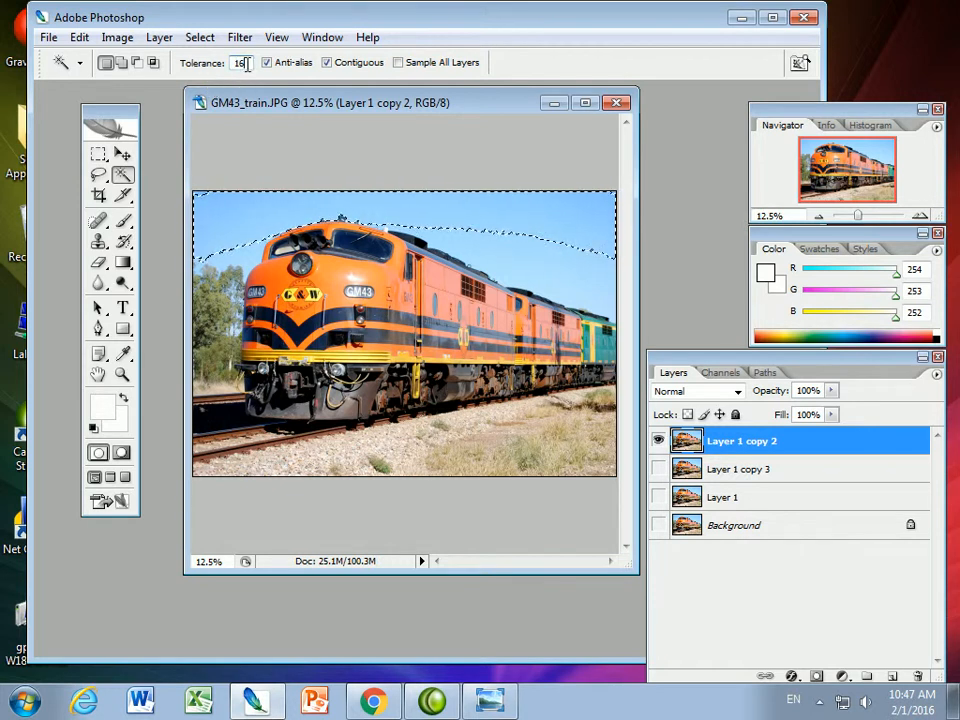
pyautogui.write('40')
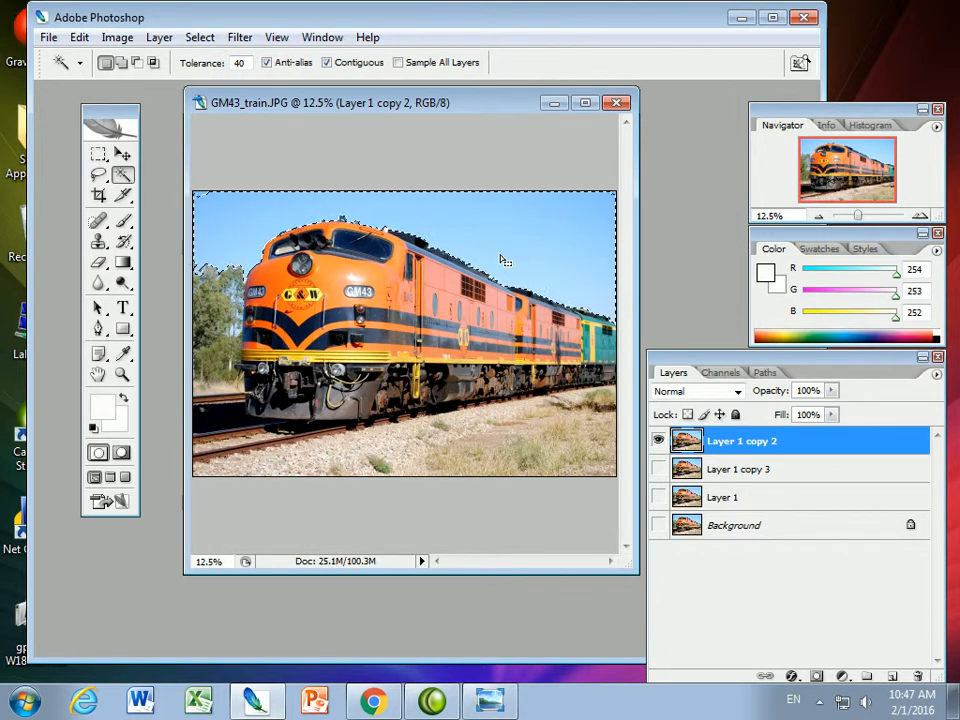
pyautogui.press('Delete')
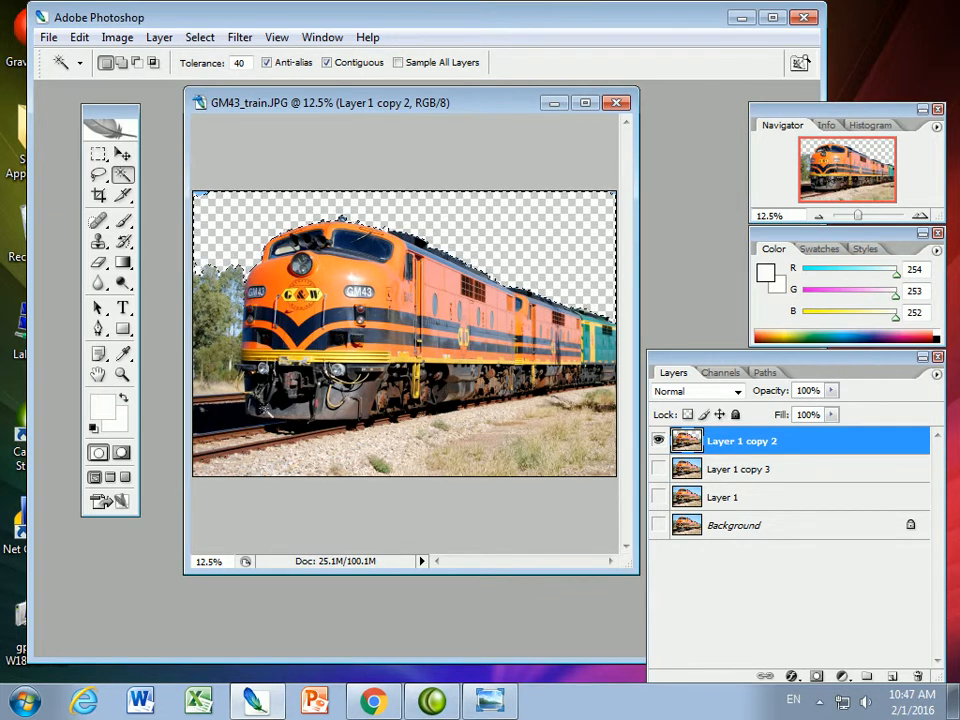
# Outline the trees and ground around the train's front with the Lasso on Layer 1 copy 2 and delete them
pyautogui.moveTo(858, 216); pyautogui.dragTo(867, 217)
pyautogui.moveTo(523, 561); pyautogui.dragTo(507, 645)
pyautogui.moveTo(625, 421)
pyautogui.mouseDown()
pyautogui.moveTo(623, 383)
pyautogui.moveTo(624, 422)
pyautogui.moveTo(622, 410)
pyautogui.mouseUp()
pyautogui.moveTo(866, 215); pyautogui.dragTo(862, 215)
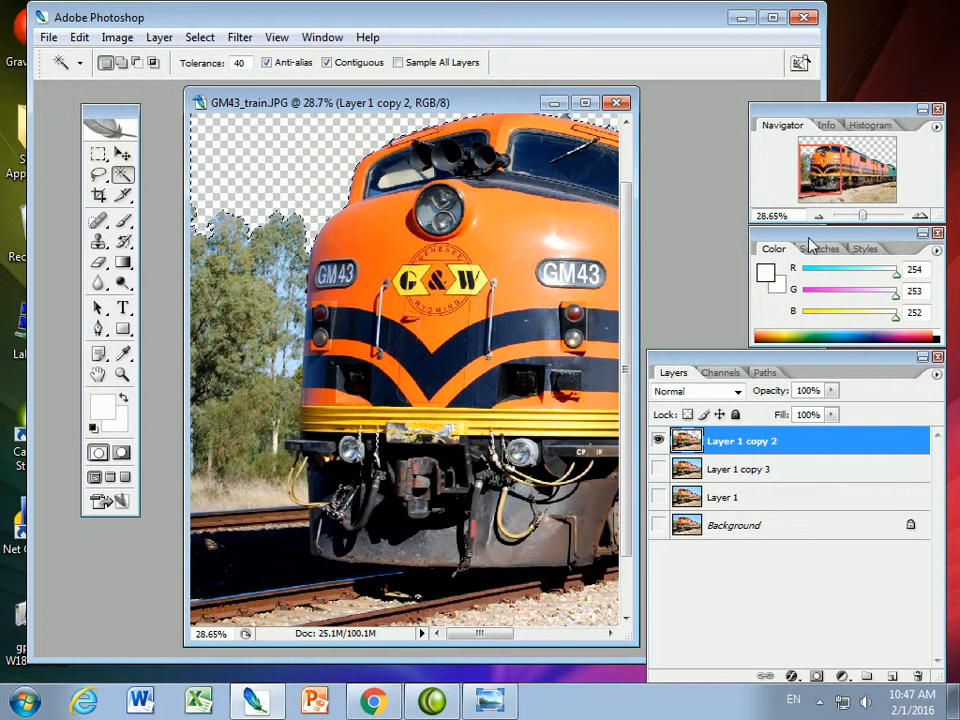
pyautogui.click(97, 175)
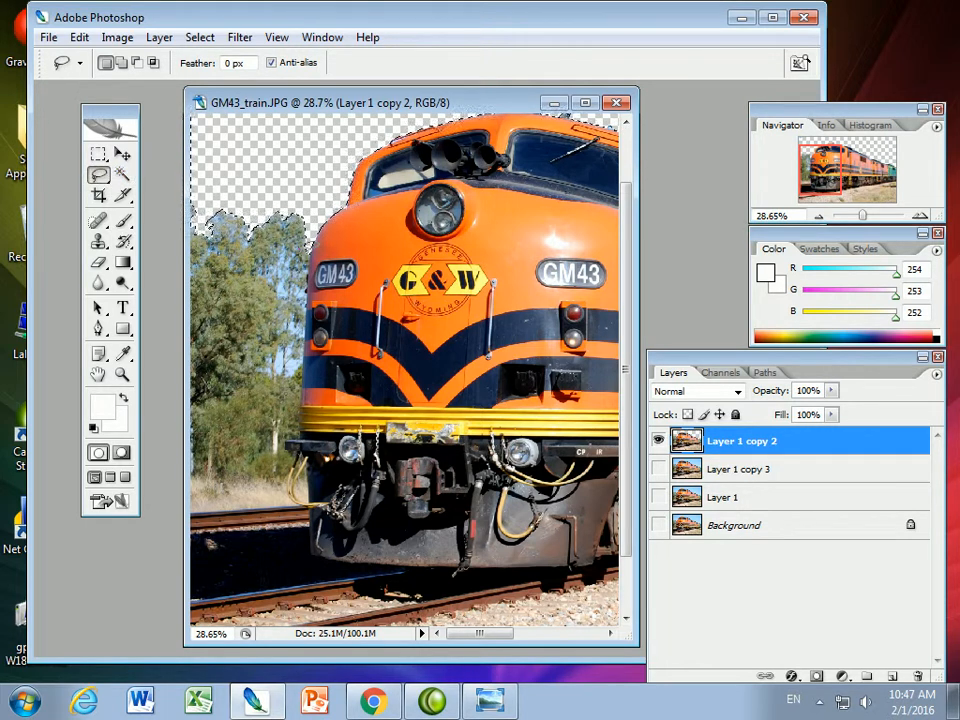
pyautogui.click(312, 250)
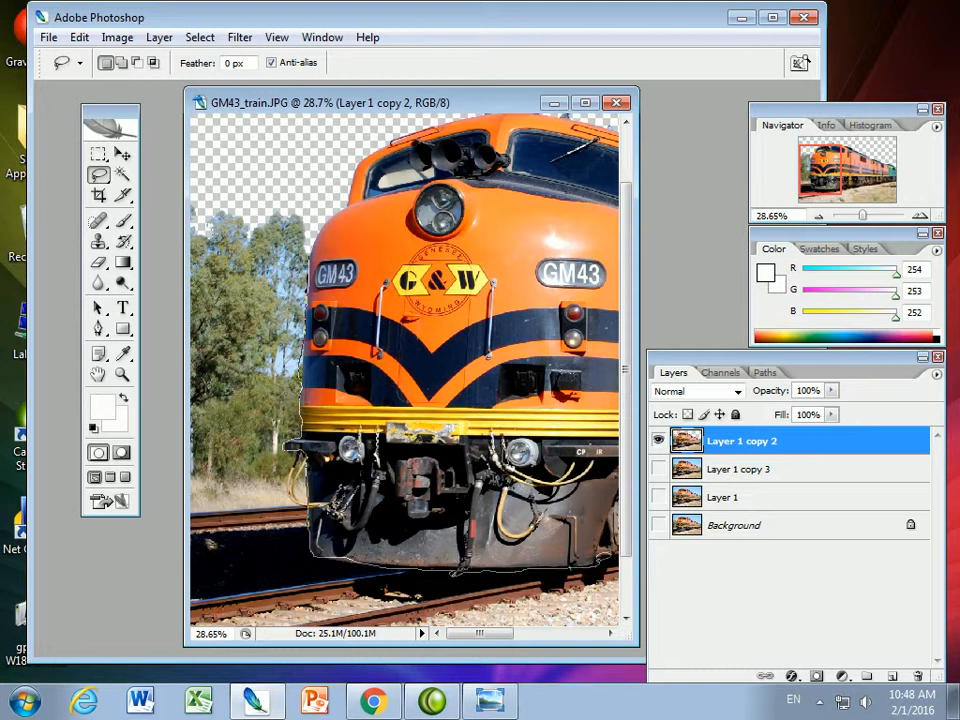
pyautogui.moveTo(448, 470)
pyautogui.mouseDown()
pyautogui.moveTo(262, 447)
pyautogui.moveTo(162, 398)
pyautogui.moveTo(172, 106)
pyautogui.moveTo(286, 206)
pyautogui.moveTo(300, 232)
pyautogui.mouseUp()
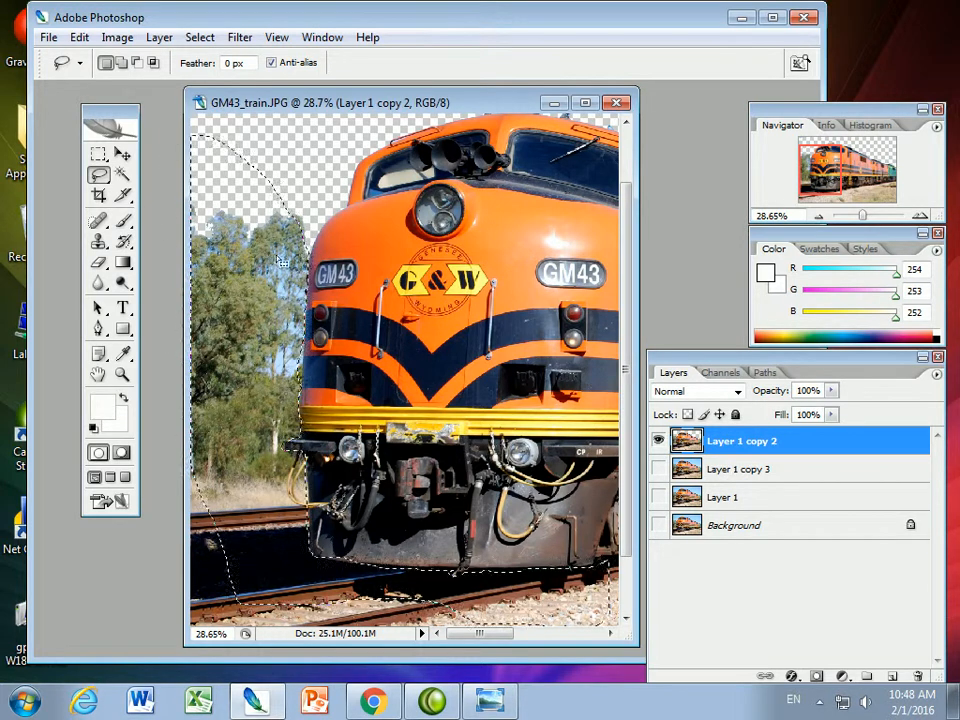
pyautogui.press('Delete')
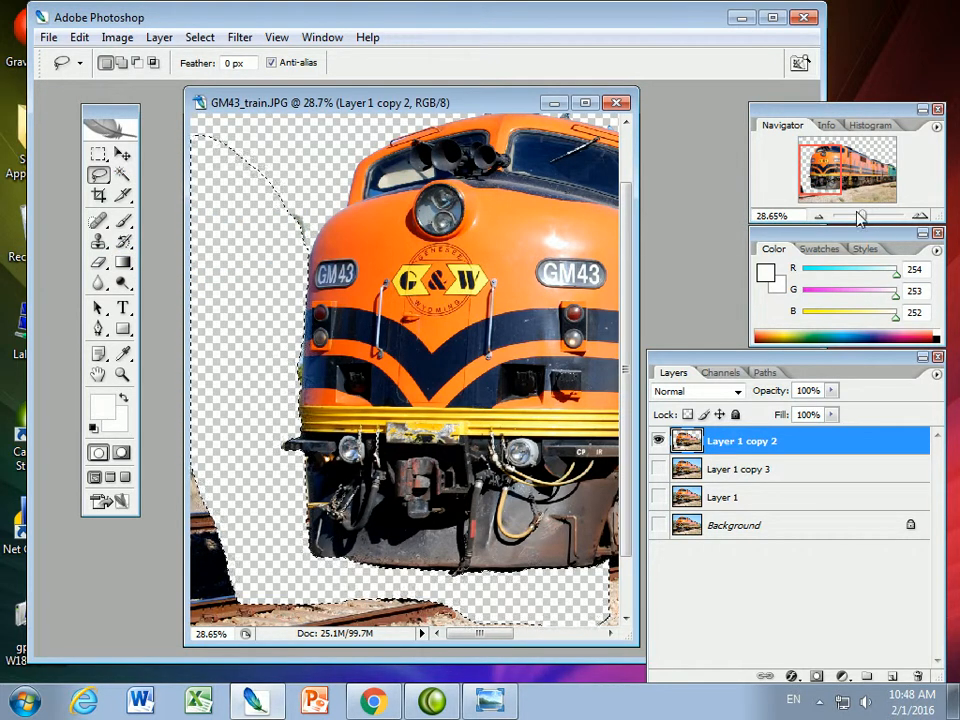
# Choose the Eraser and replace the lasso selection with a selection of the entire canvas
pyautogui.moveTo(860, 217); pyautogui.dragTo(861, 216)
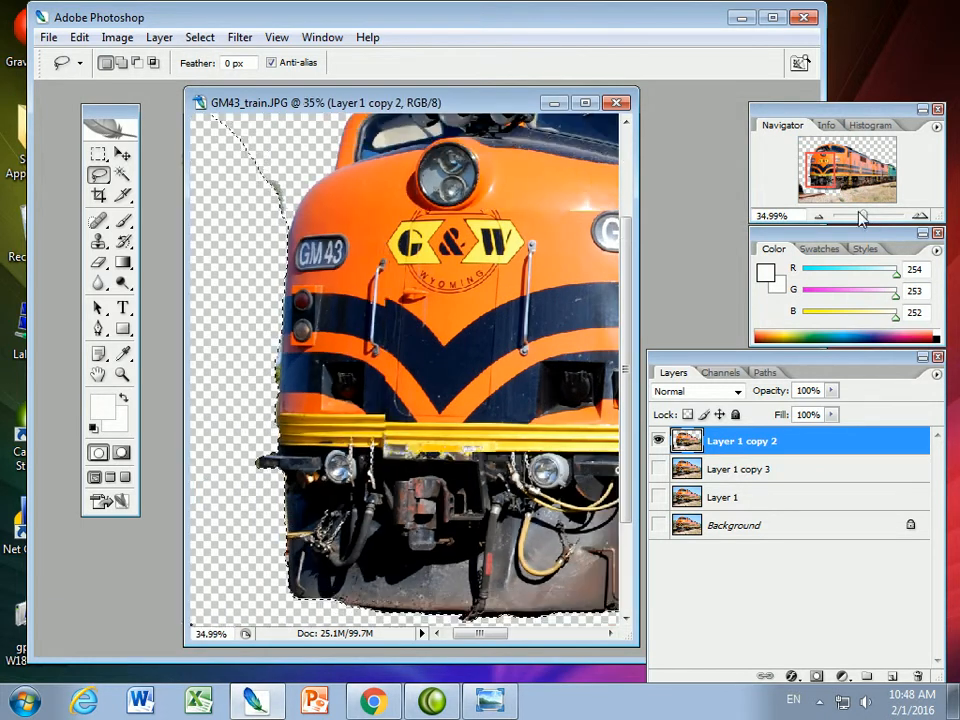
pyautogui.click(99, 282)
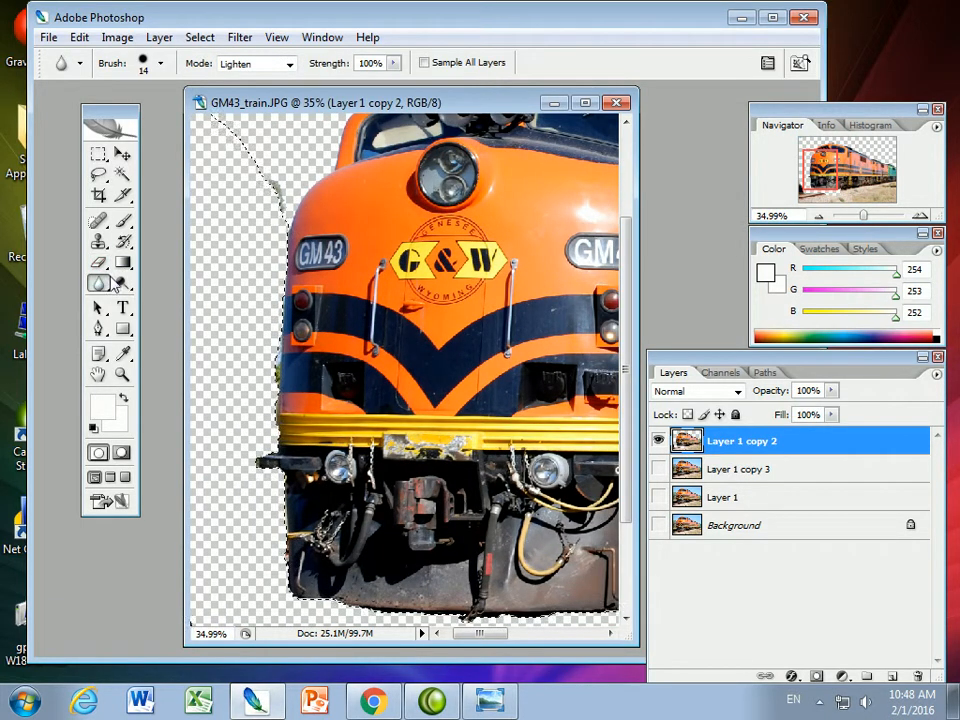
pyautogui.click(97, 261)
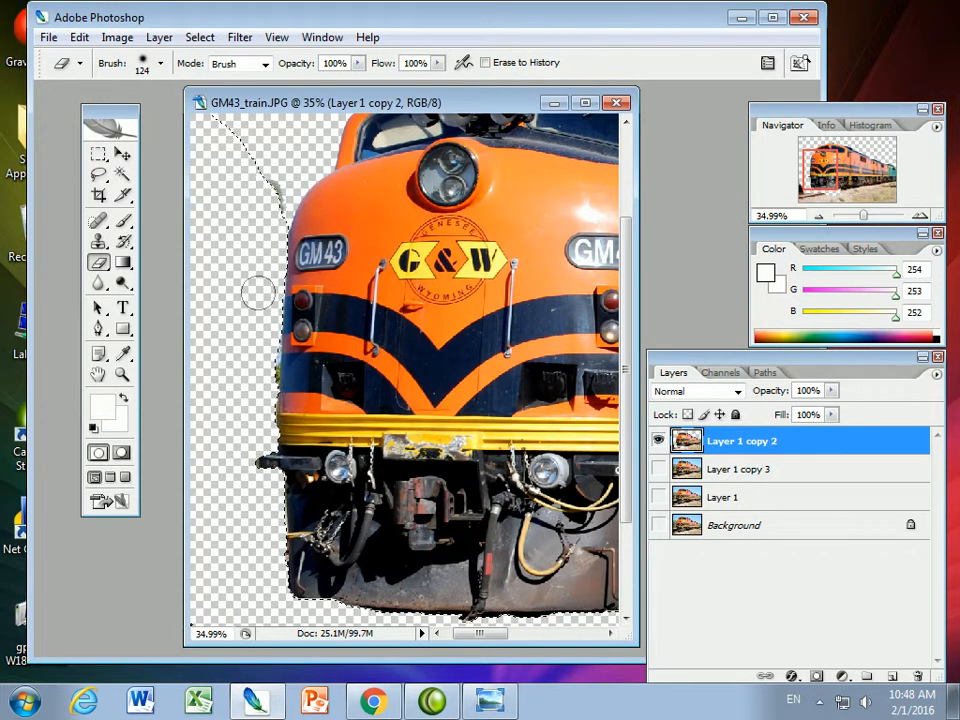
pyautogui.click(201, 38)
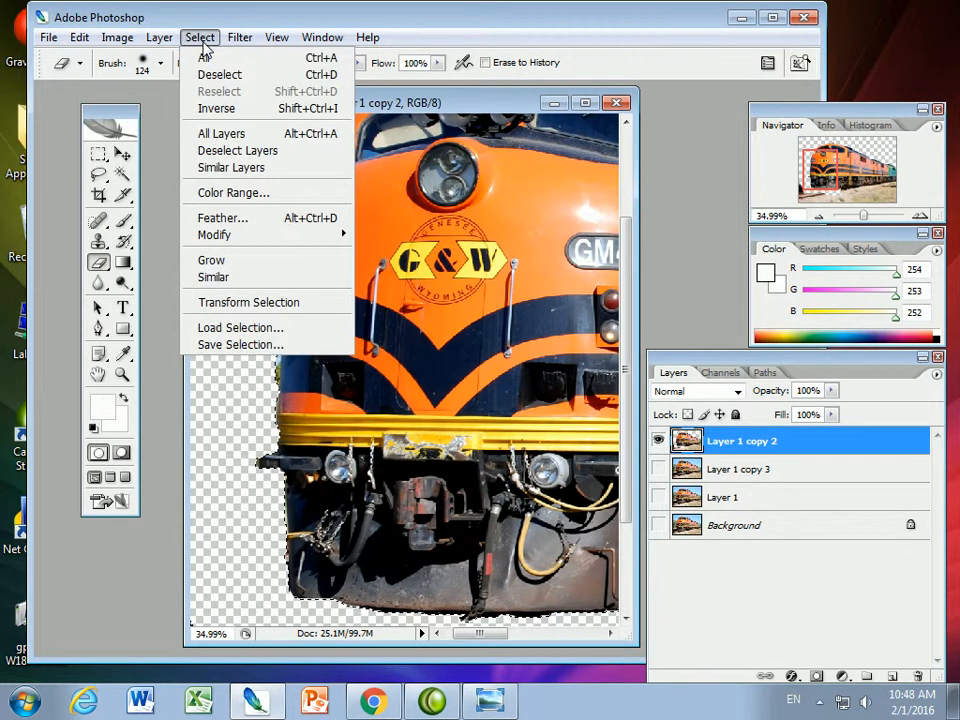
pyautogui.click(203, 58)
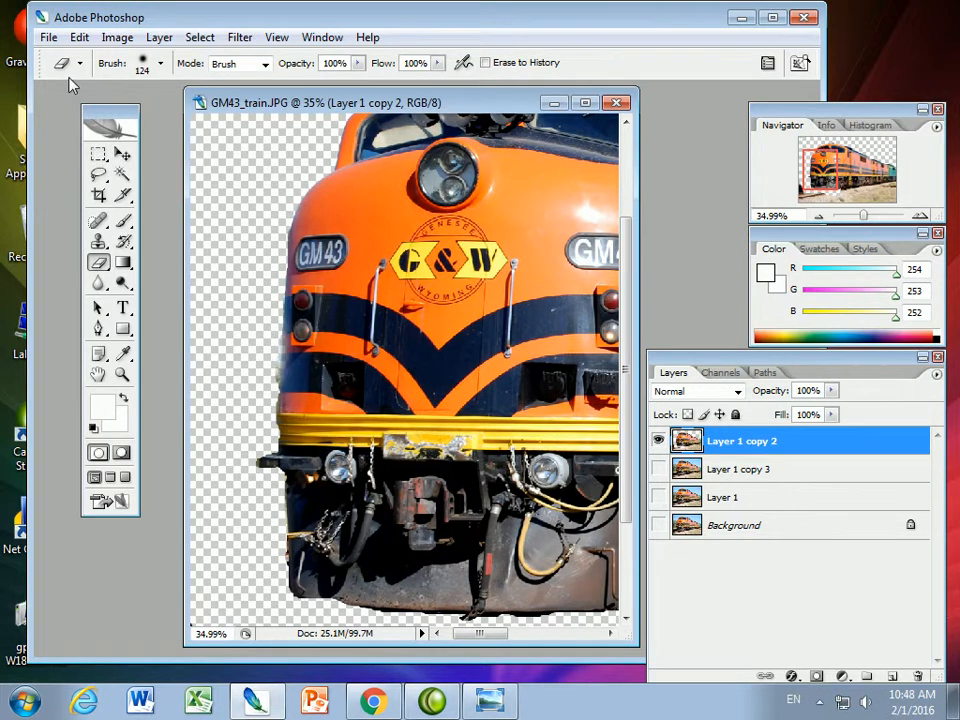
# Undo the last eraser stroke and clean the leftover greenery off the train's front edge with a 77 px Eraser at 50% hardness
pyautogui.click(80, 40)
pyautogui.click(94, 59)
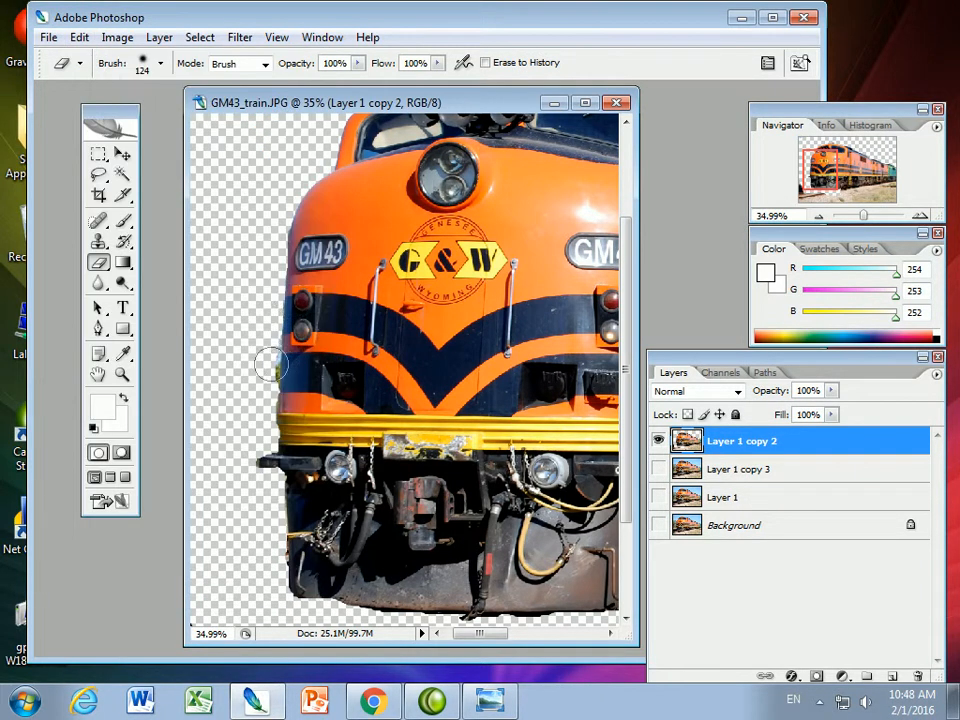
pyautogui.click(160, 64)
pyautogui.moveTo(92, 177); pyautogui.dragTo(153, 176)
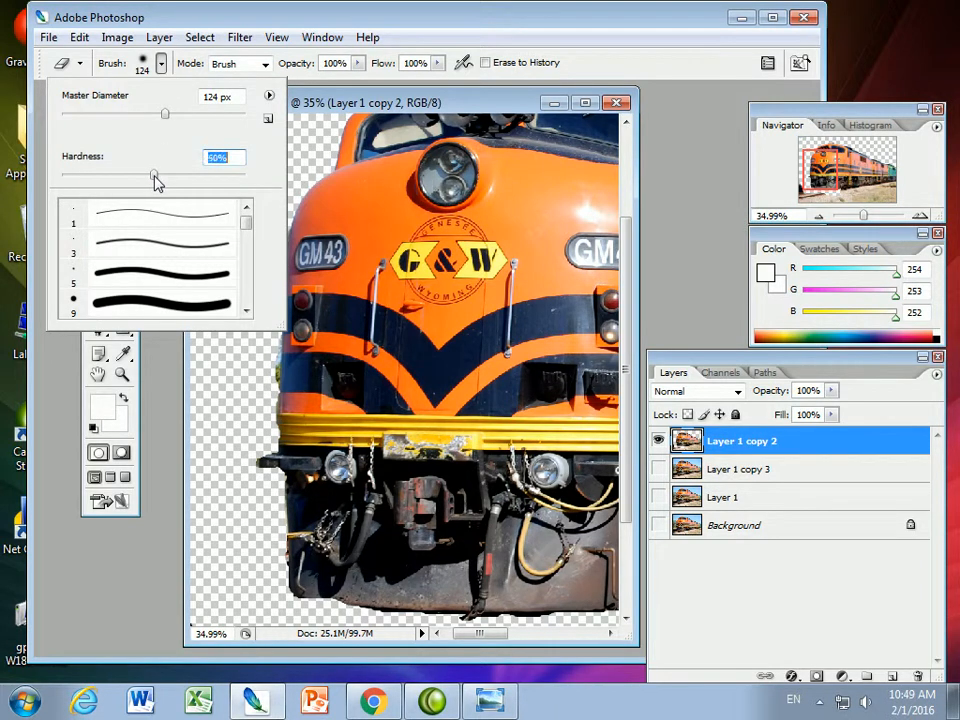
pyautogui.moveTo(165, 114); pyautogui.dragTo(132, 117)
pyautogui.click(225, 390)
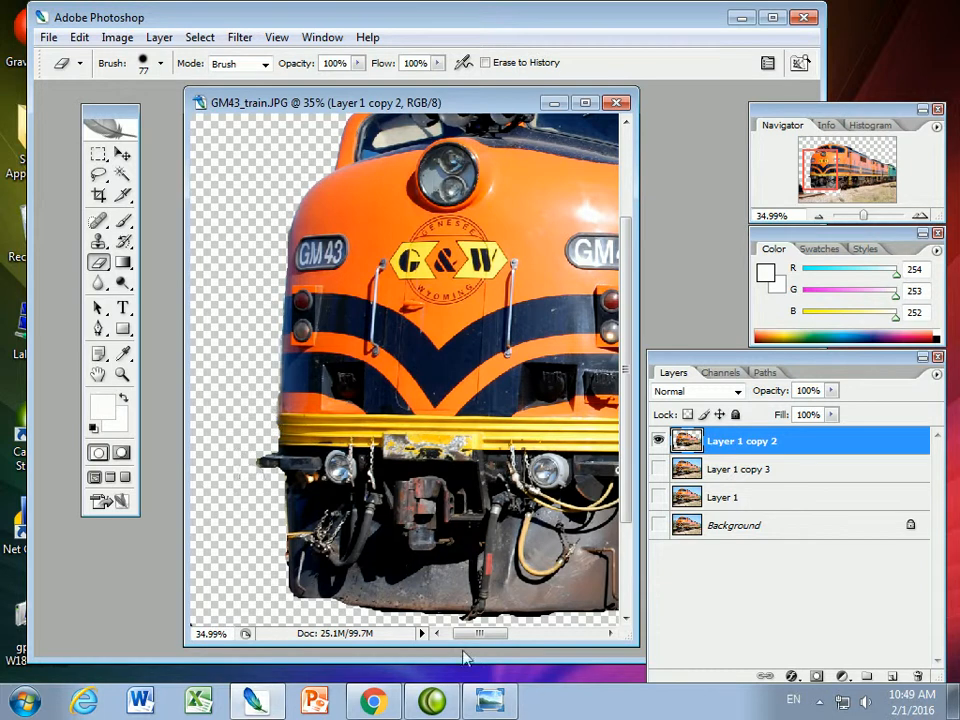
# Select the gravel below the train's front with the Magic Wand and delete it from Layer 1 copy 2
pyautogui.scroll(-5, 627, 653)
pyautogui.moveTo(501, 636); pyautogui.dragTo(510, 635)
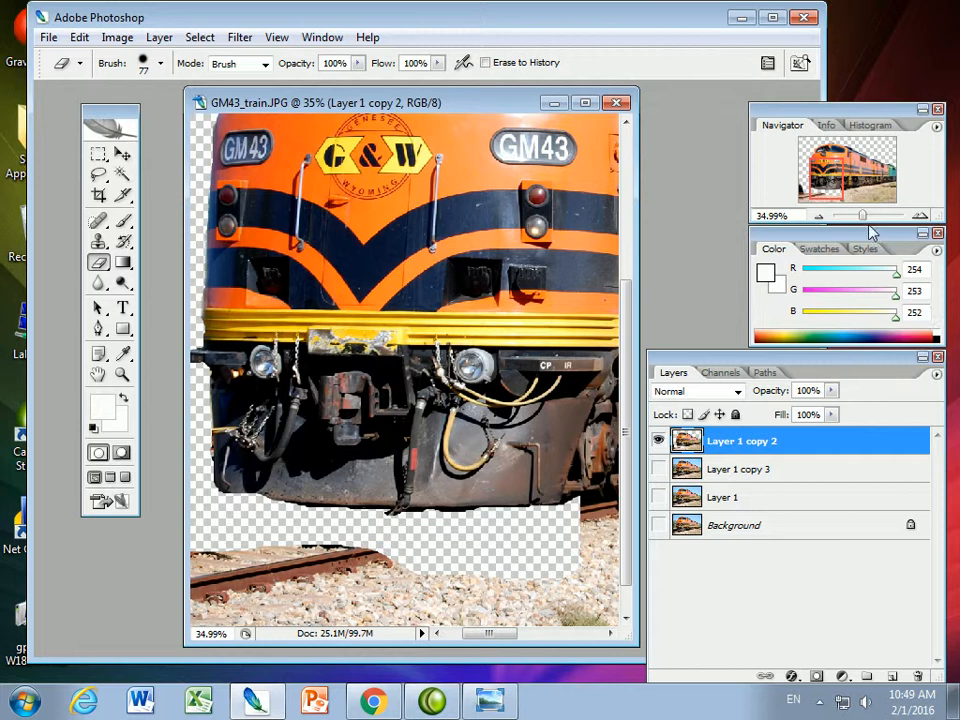
pyautogui.moveTo(863, 218); pyautogui.dragTo(855, 215)
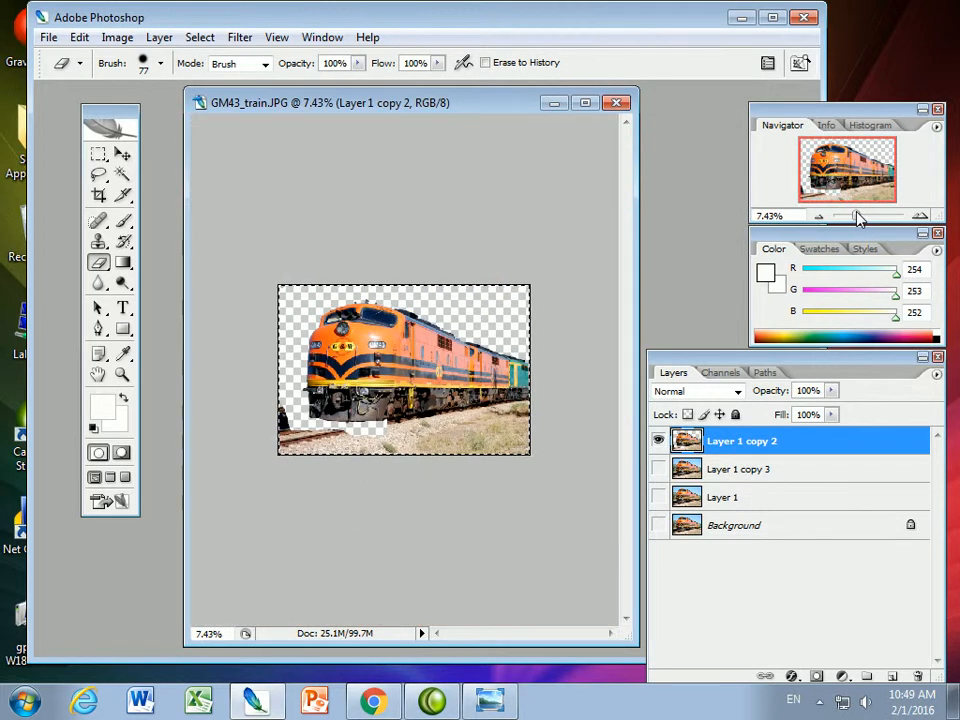
pyautogui.click(122, 174)
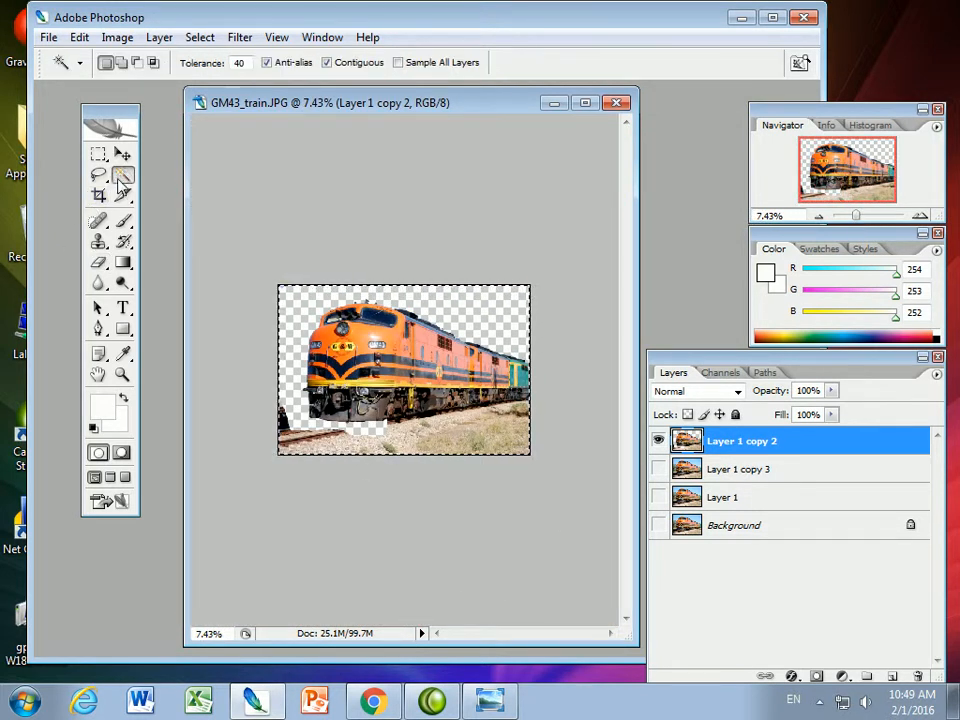
pyautogui.click(455, 439)
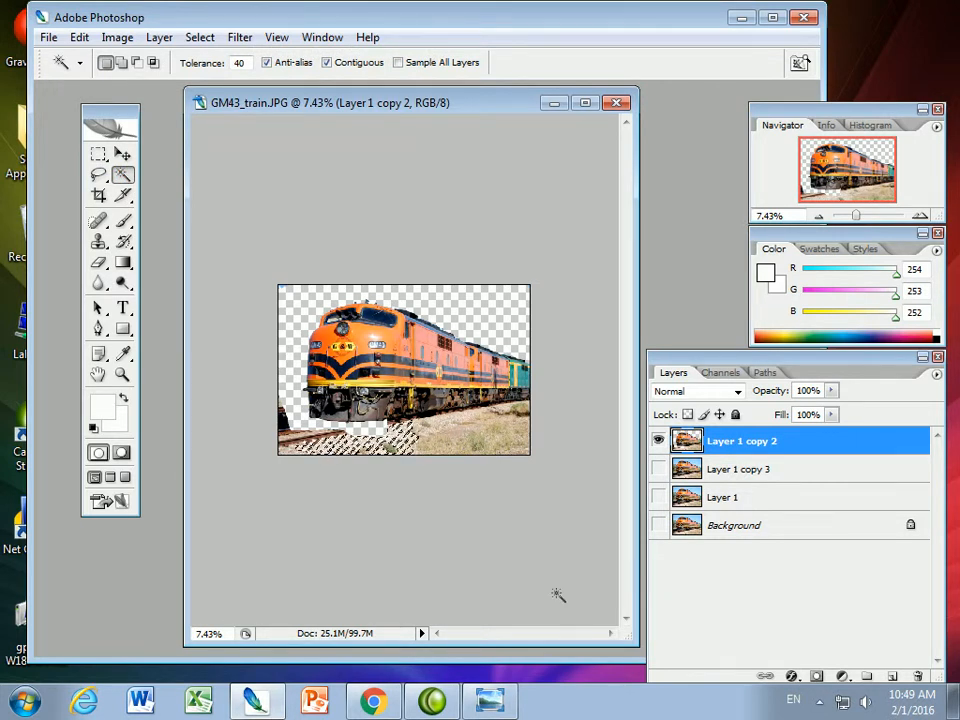
pyautogui.press('Delete')
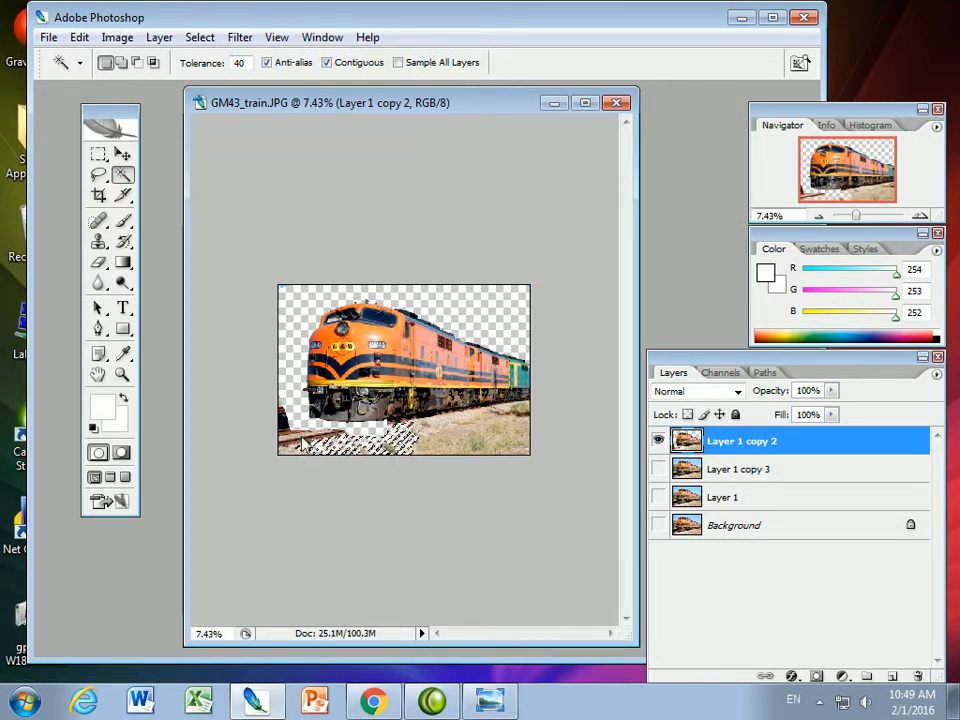
# Select the gravel beside the train with the Magic Wand, delete it from Layer 1 copy 2, and select the entire canvas
pyautogui.click(441, 437)
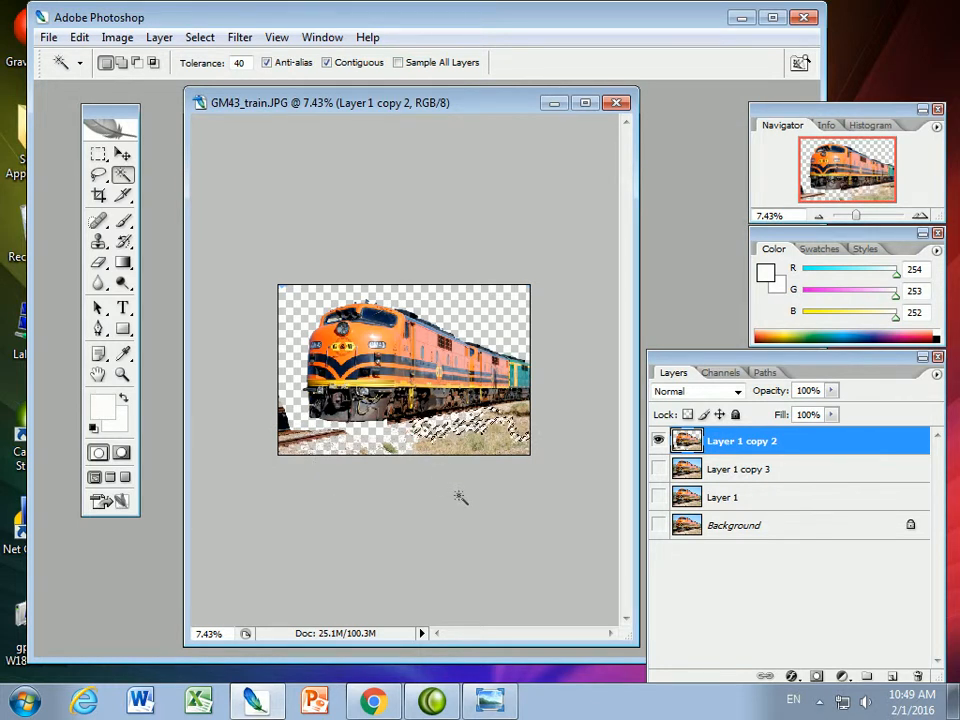
pyautogui.press('Delete')
pyautogui.moveTo(858, 218); pyautogui.dragTo(861, 218)
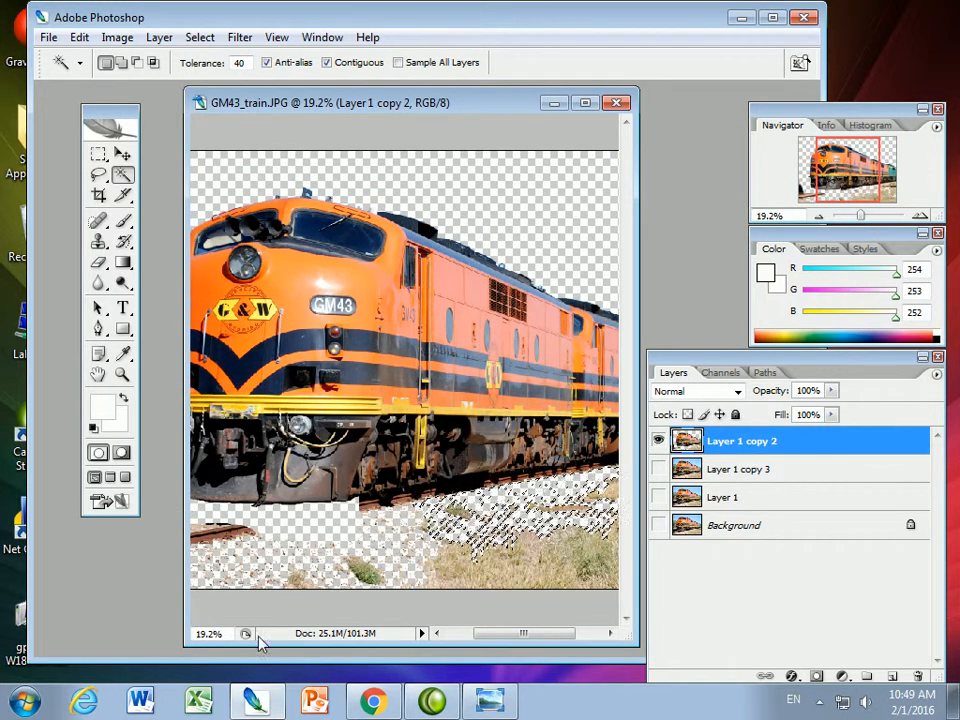
pyautogui.moveTo(489, 634); pyautogui.dragTo(463, 634)
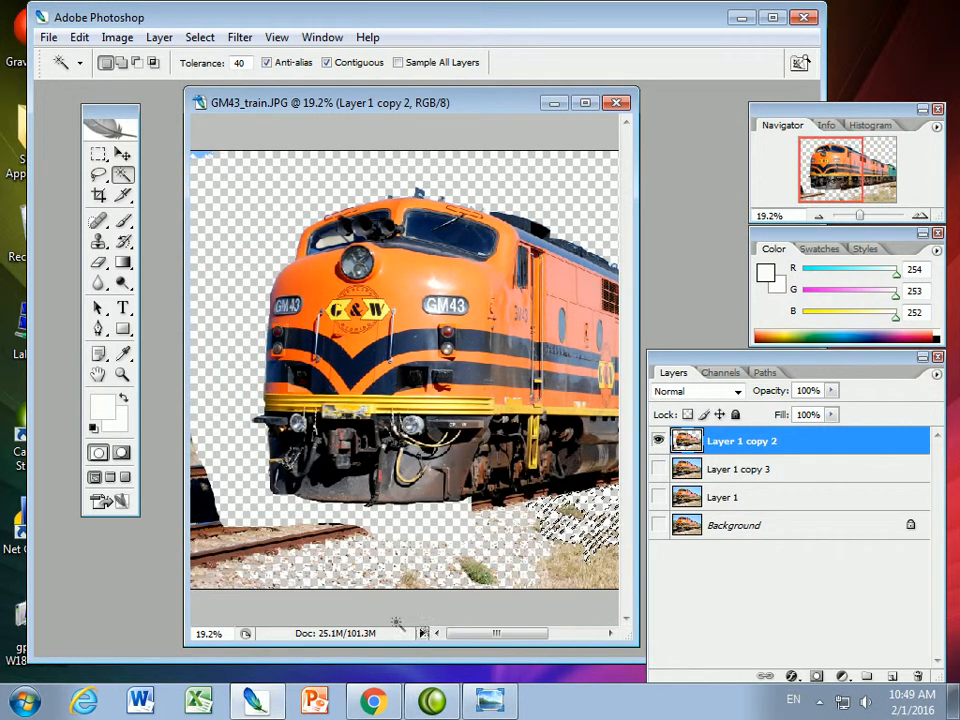
pyautogui.click(98, 246)
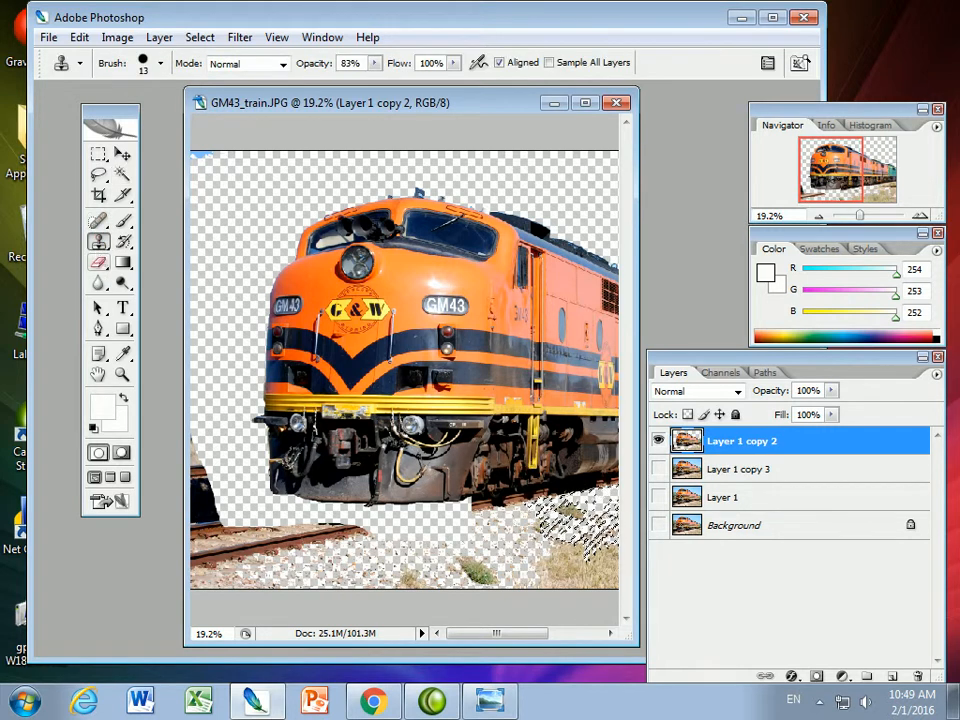
pyautogui.click(199, 37)
pyautogui.click(204, 58)
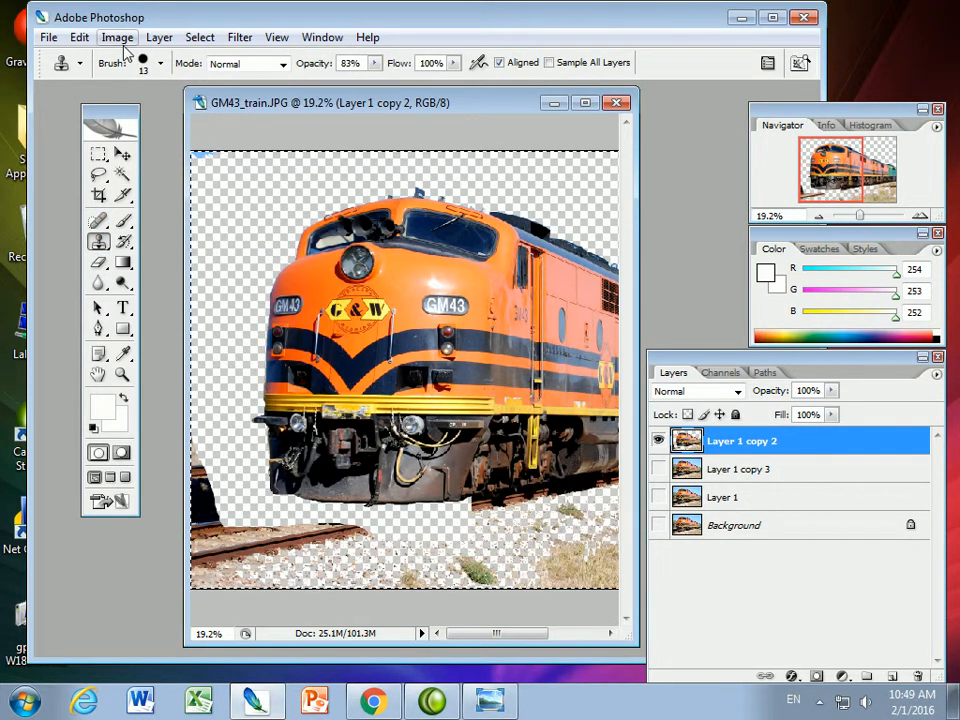
pyautogui.click(160, 63)
pyautogui.moveTo(79, 116); pyautogui.dragTo(190, 122)
pyautogui.click(209, 439)
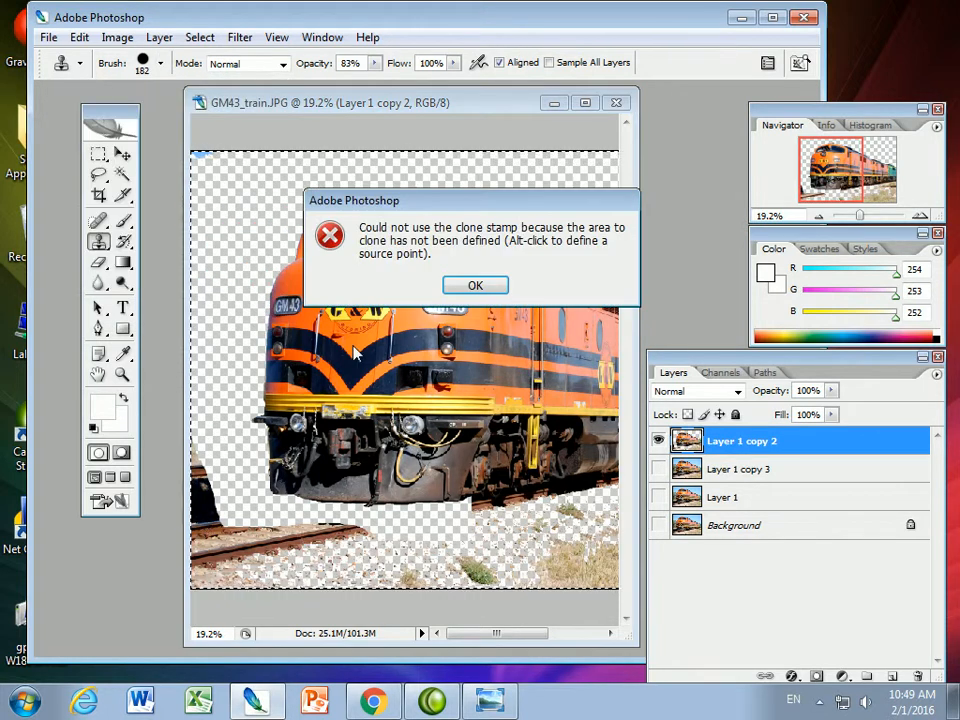
pyautogui.click(475, 285)
pyautogui.click(190, 450)
pyautogui.click(475, 287)
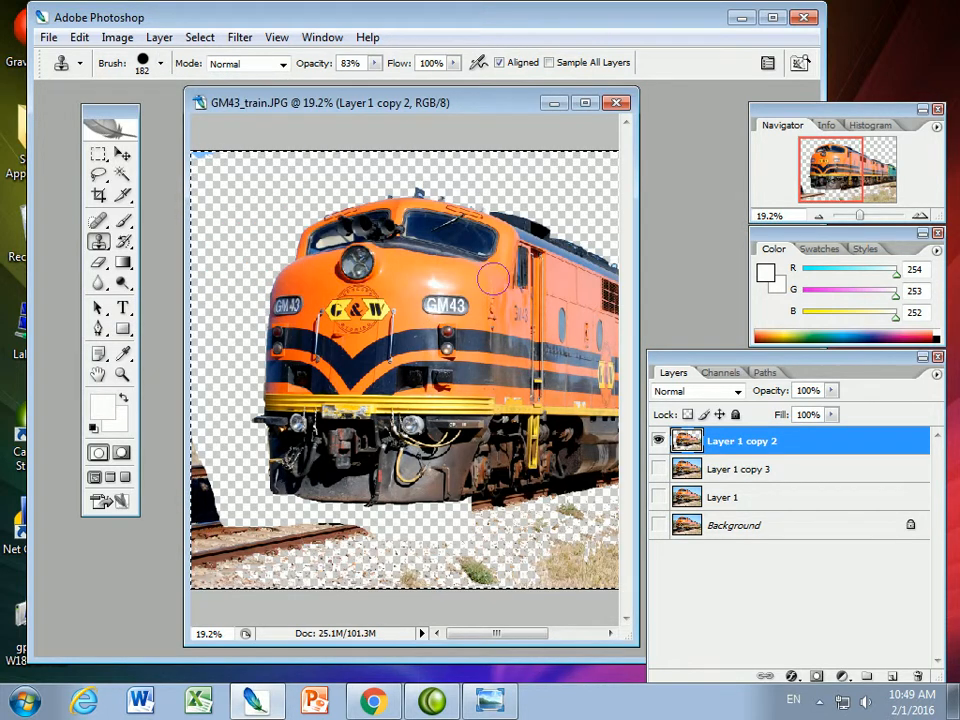
# Erase the remaining rails, gravel and grass around the train on Layer 1 copy 2, using the Eraser at 77 px and 404 px
pyautogui.click(98, 263)
pyautogui.moveTo(197, 485)
pyautogui.mouseDown()
pyautogui.moveTo(212, 567)
pyautogui.moveTo(305, 540)
pyautogui.moveTo(225, 545)
pyautogui.moveTo(318, 524)
pyautogui.moveTo(216, 534)
pyautogui.mouseUp()
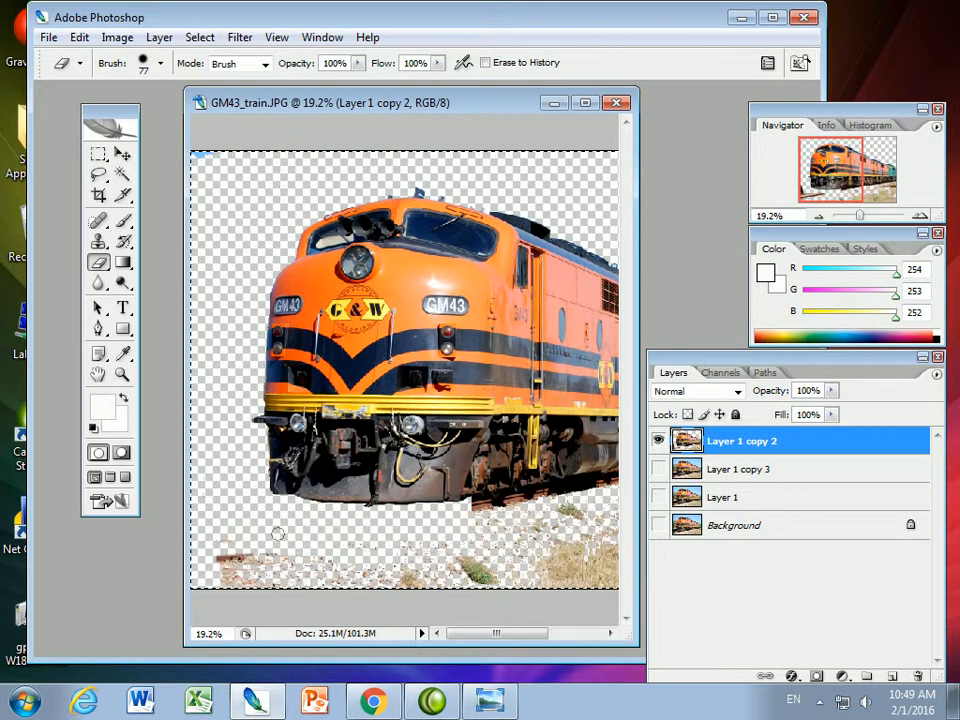
pyautogui.click(160, 63)
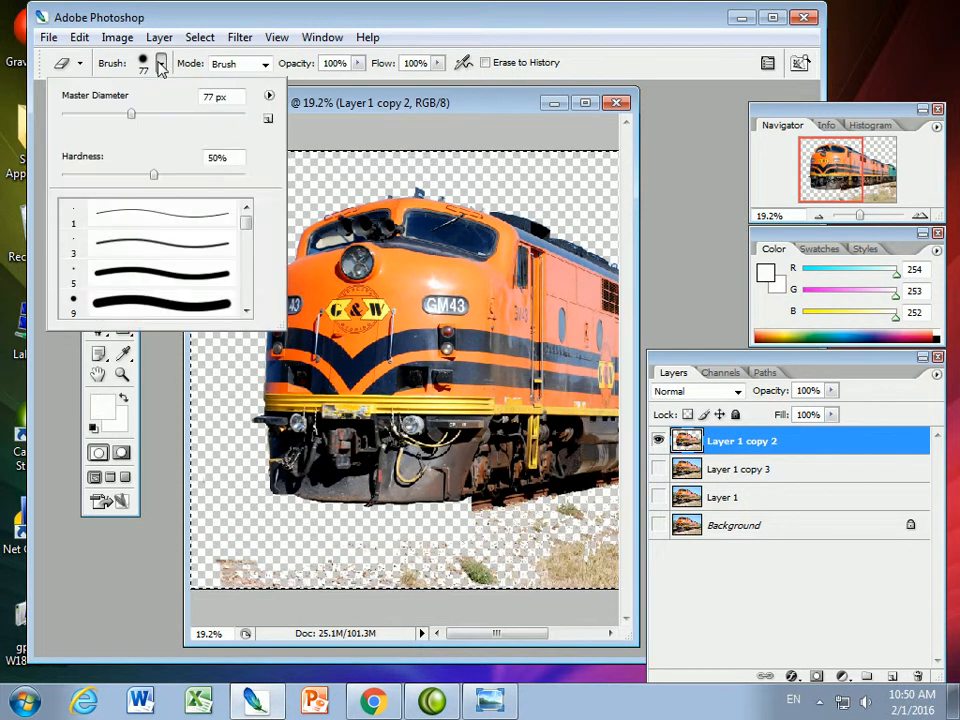
pyautogui.moveTo(132, 116); pyautogui.dragTo(219, 117)
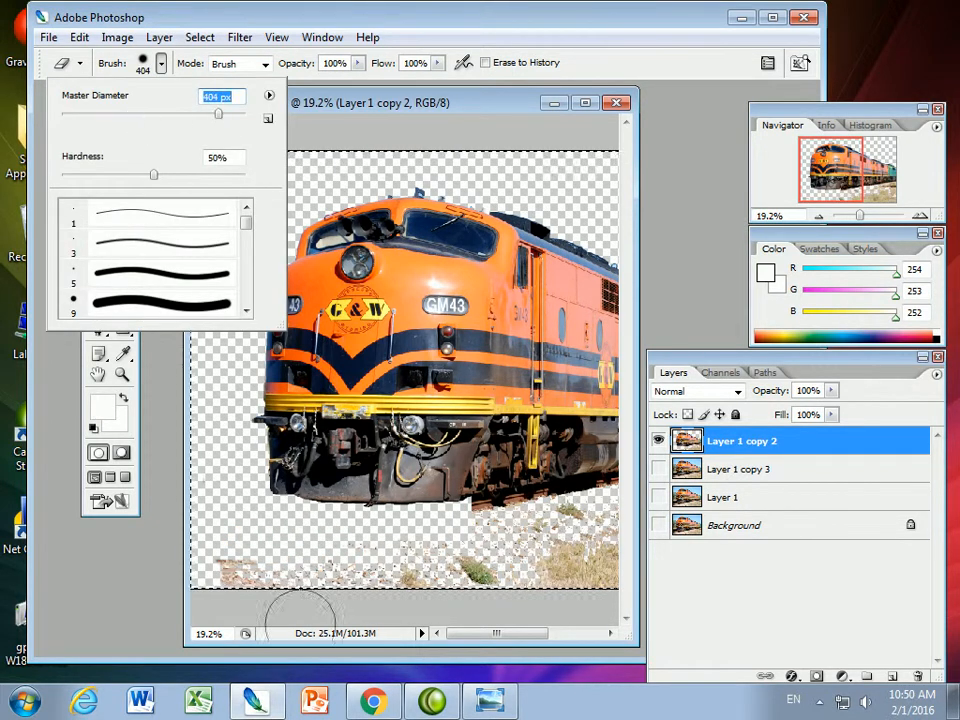
pyautogui.click(246, 559)
pyautogui.moveTo(246, 559)
pyautogui.mouseDown()
pyautogui.moveTo(544, 567)
pyautogui.moveTo(487, 563)
pyautogui.moveTo(499, 552)
pyautogui.moveTo(485, 554)
pyautogui.moveTo(579, 534)
pyautogui.moveTo(613, 557)
pyautogui.mouseUp()
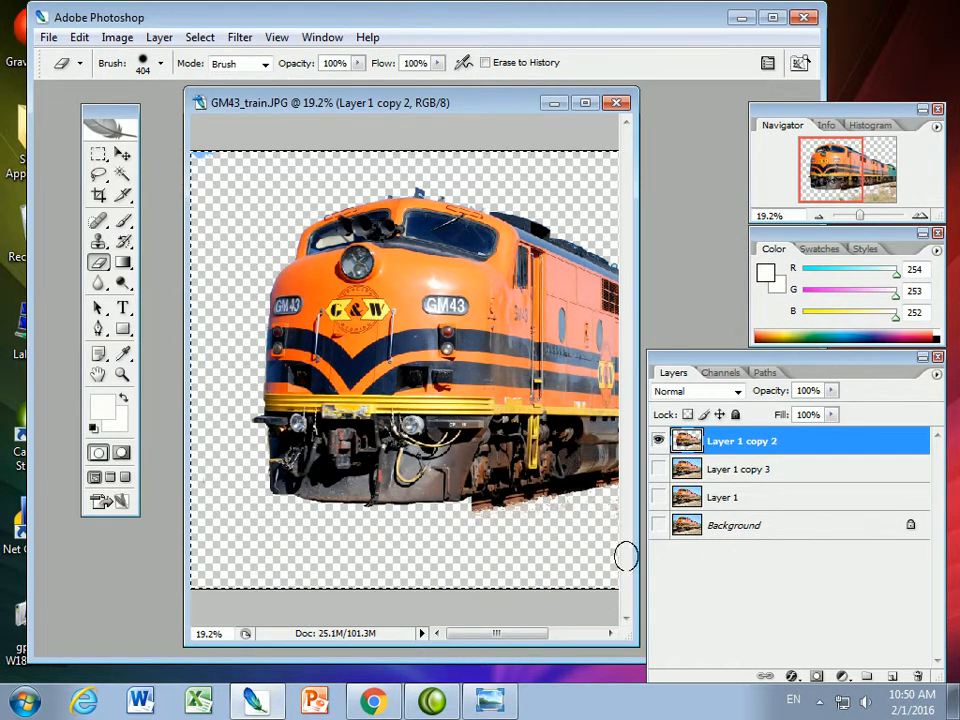
pyautogui.moveTo(475, 633); pyautogui.dragTo(540, 634)
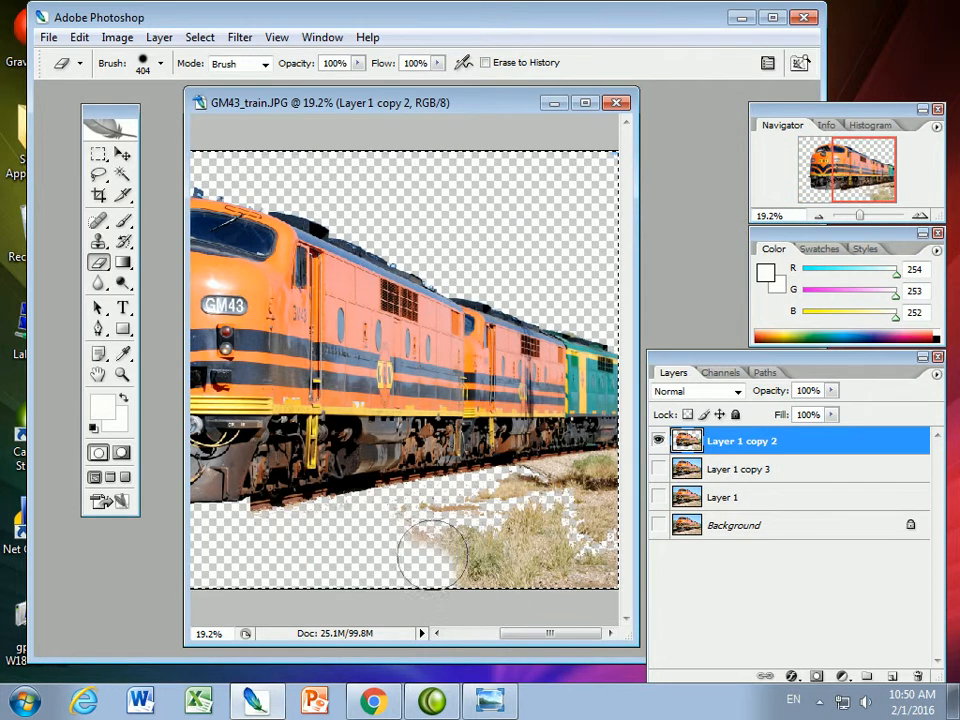
pyautogui.moveTo(424, 527)
pyautogui.mouseDown()
pyautogui.moveTo(474, 527)
pyautogui.moveTo(525, 497)
pyautogui.moveTo(589, 488)
pyautogui.moveTo(560, 560)
pyautogui.moveTo(461, 589)
pyautogui.moveTo(589, 568)
pyautogui.moveTo(535, 620)
pyautogui.moveTo(481, 640)
pyautogui.mouseUp()
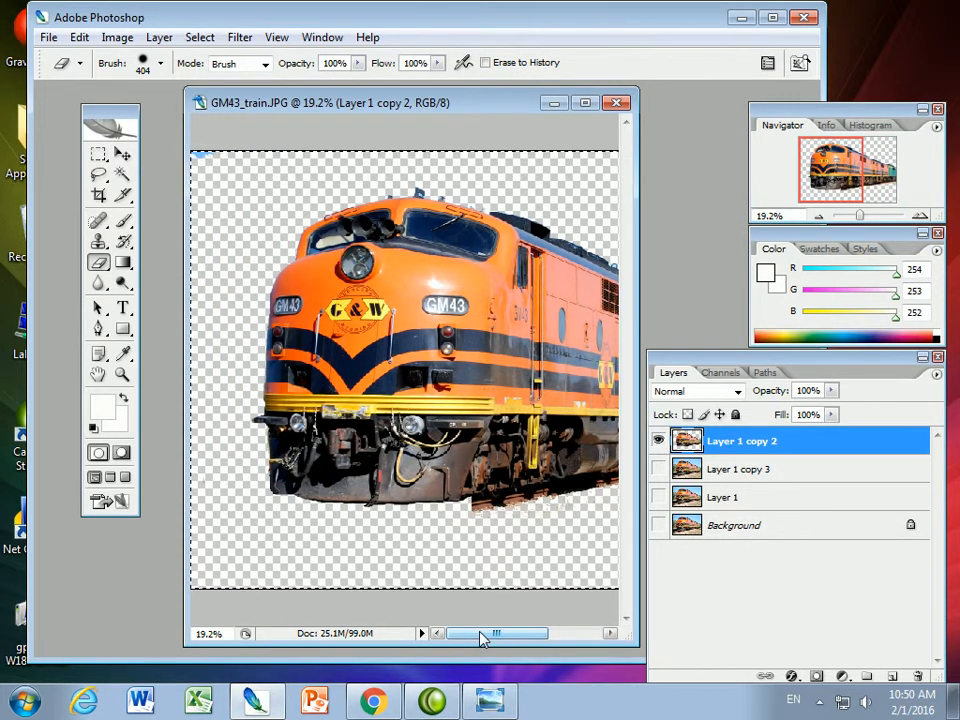
# Hide Layer 1 copy 2, and show and select Layer 1 copy 3
pyautogui.moveTo(862, 217); pyautogui.dragTo(855, 218)
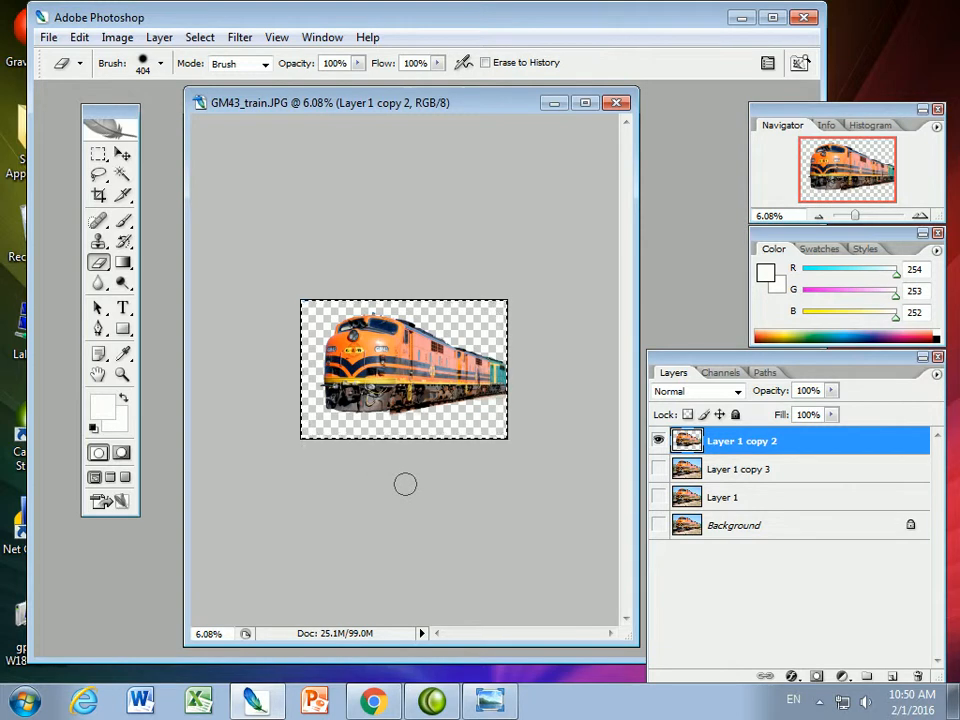
pyautogui.click(659, 470)
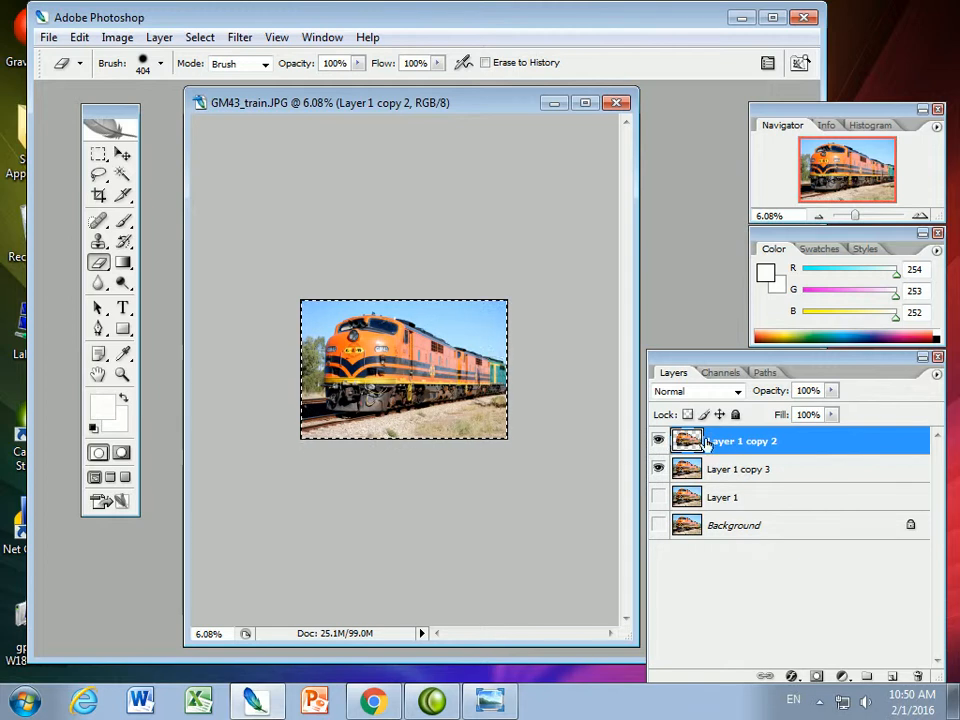
pyautogui.click(660, 472)
pyautogui.click(660, 472)
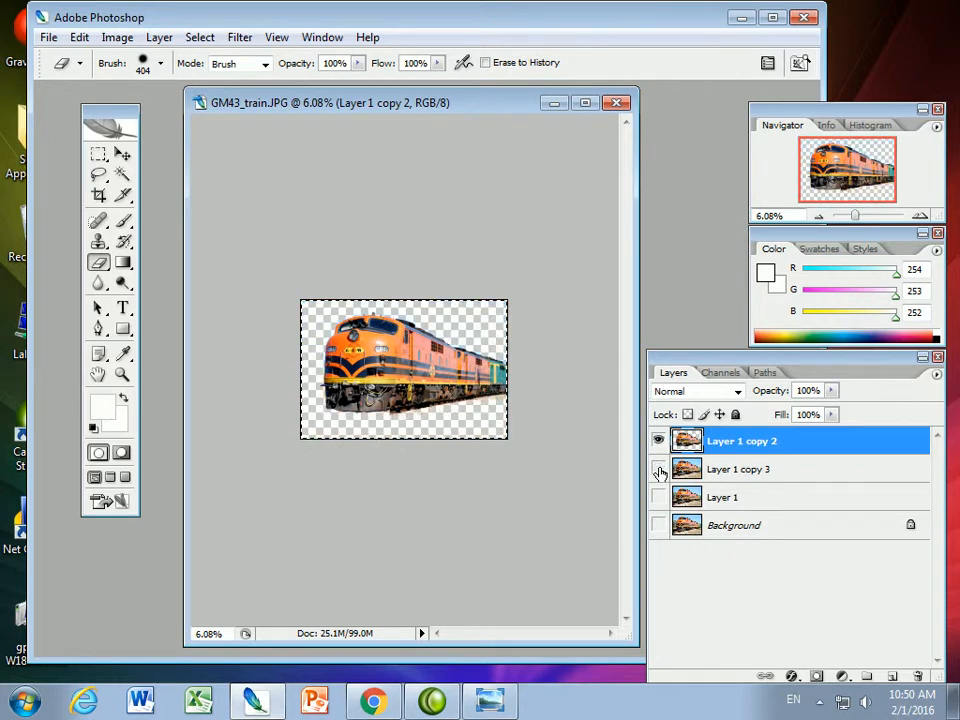
pyautogui.click(660, 447)
pyautogui.click(658, 471)
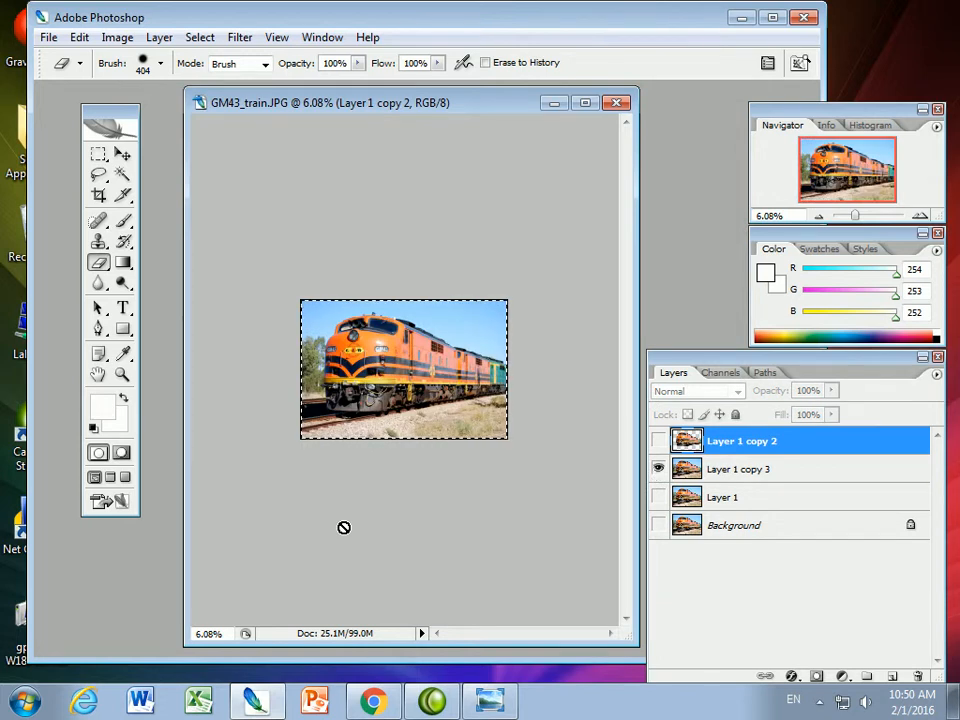
pyautogui.click(751, 480)
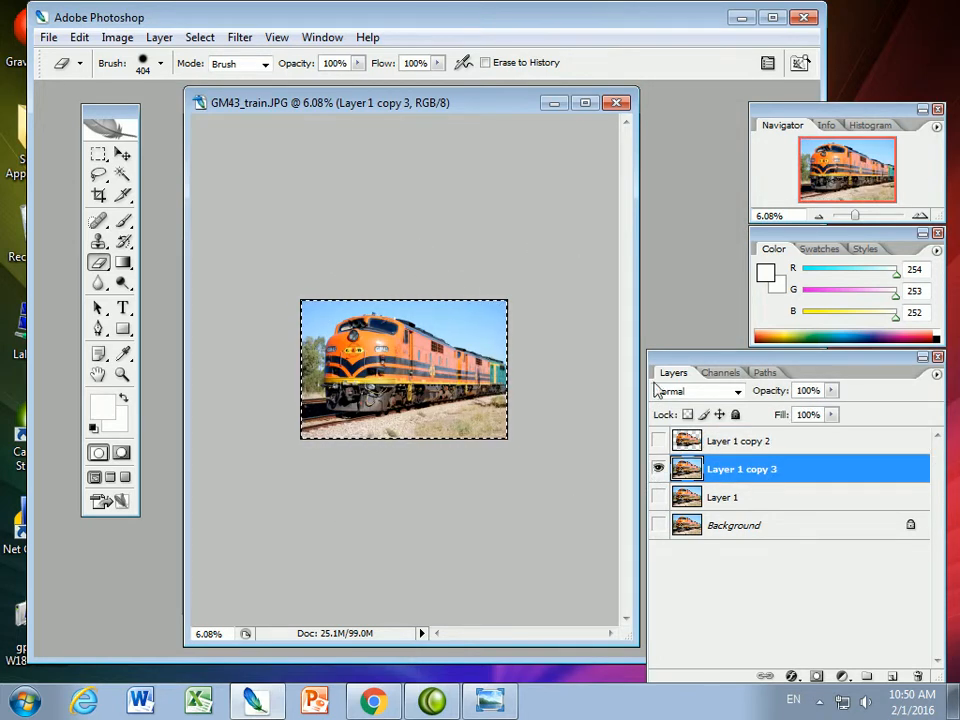
# Replace the canvas selection with a rectangular marquee around the train's rear carriages, from mid-locomotive almost to the image's right edge
pyautogui.moveTo(856, 219); pyautogui.dragTo(859, 220)
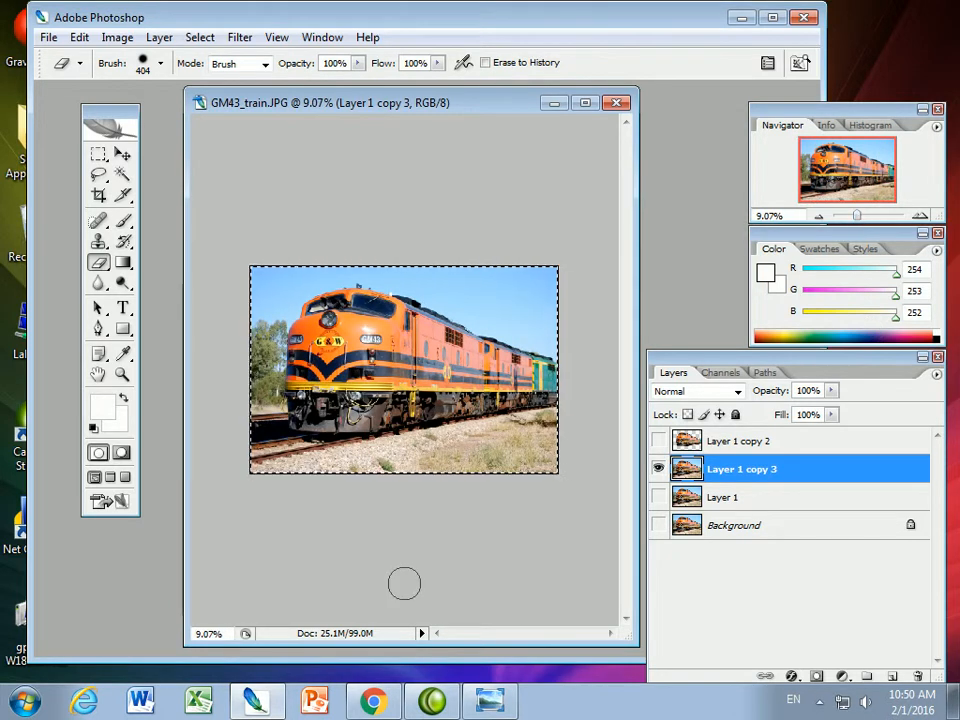
pyautogui.click(97, 157)
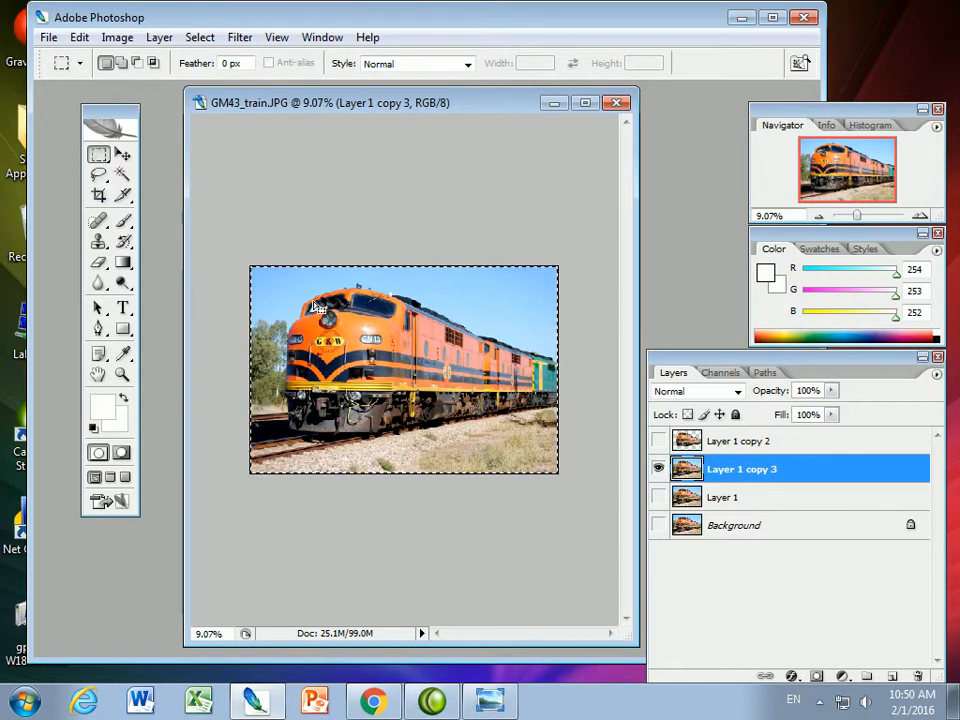
pyautogui.click(424, 497)
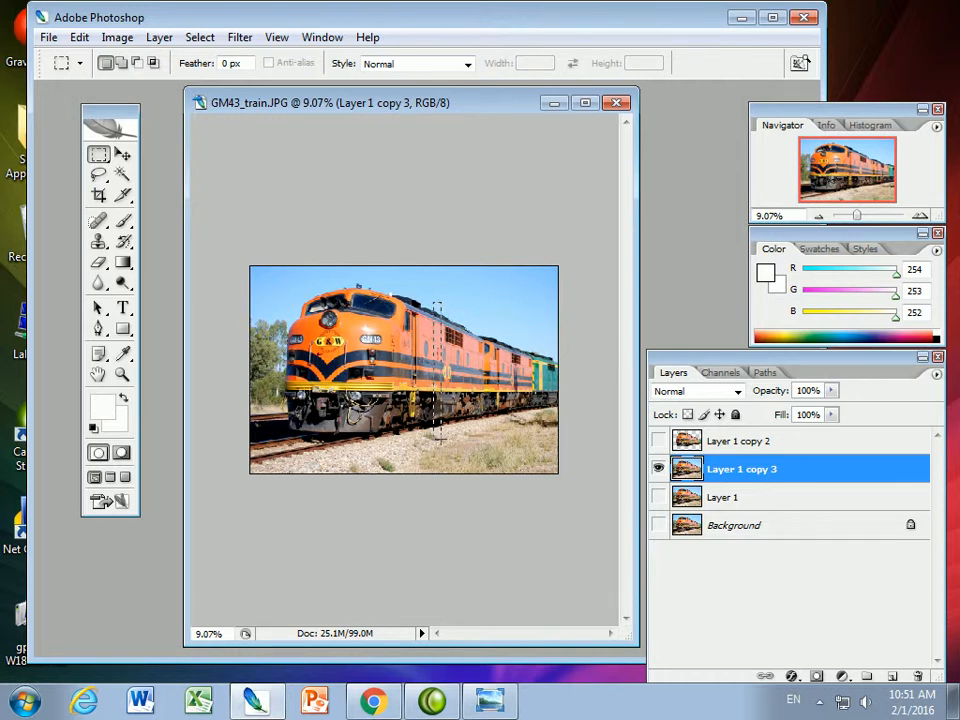
pyautogui.moveTo(449, 436); pyautogui.dragTo(551, 435)
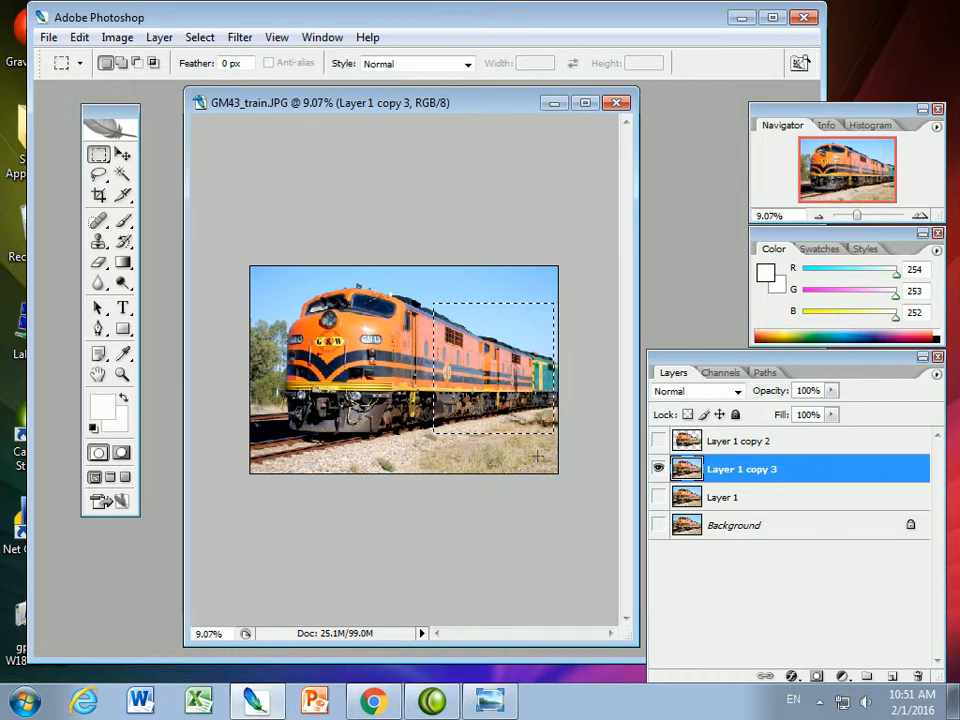
# Check the frame shape in train_final.jpg in Windows Photo Viewer and skew the marqueed area in Photoshop taller at its right edge
pyautogui.click(489, 702)
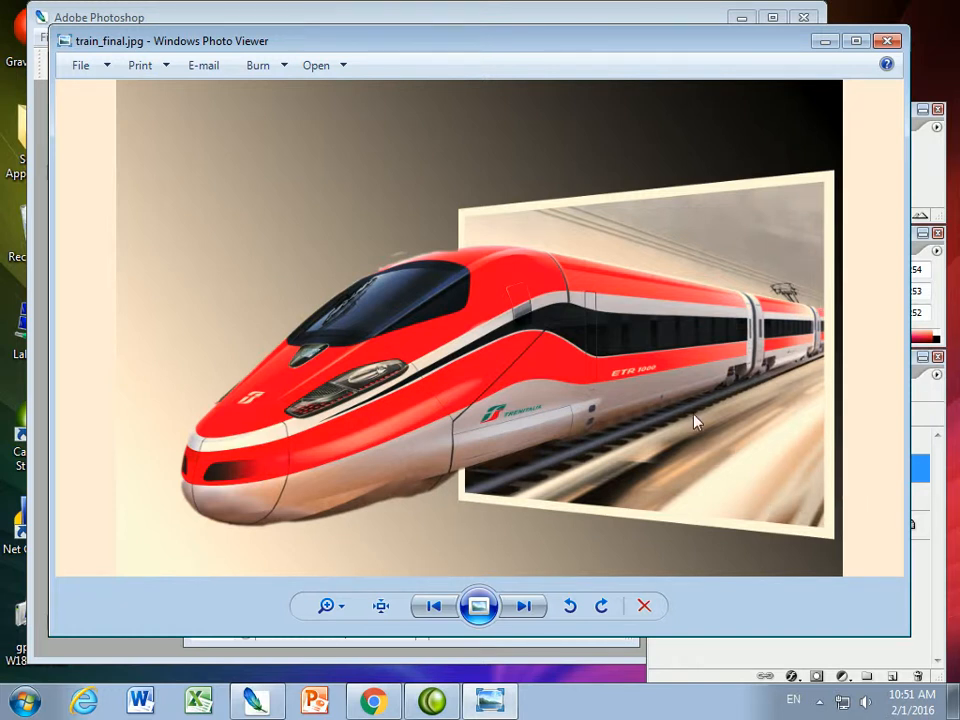
pyautogui.click(825, 41)
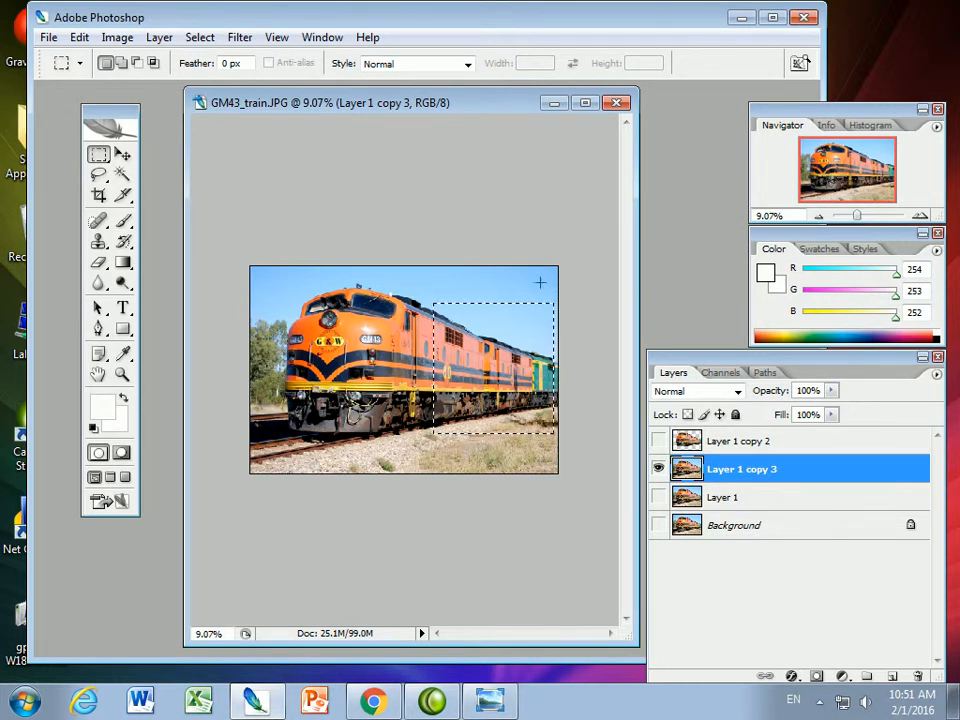
pyautogui.click(80, 38)
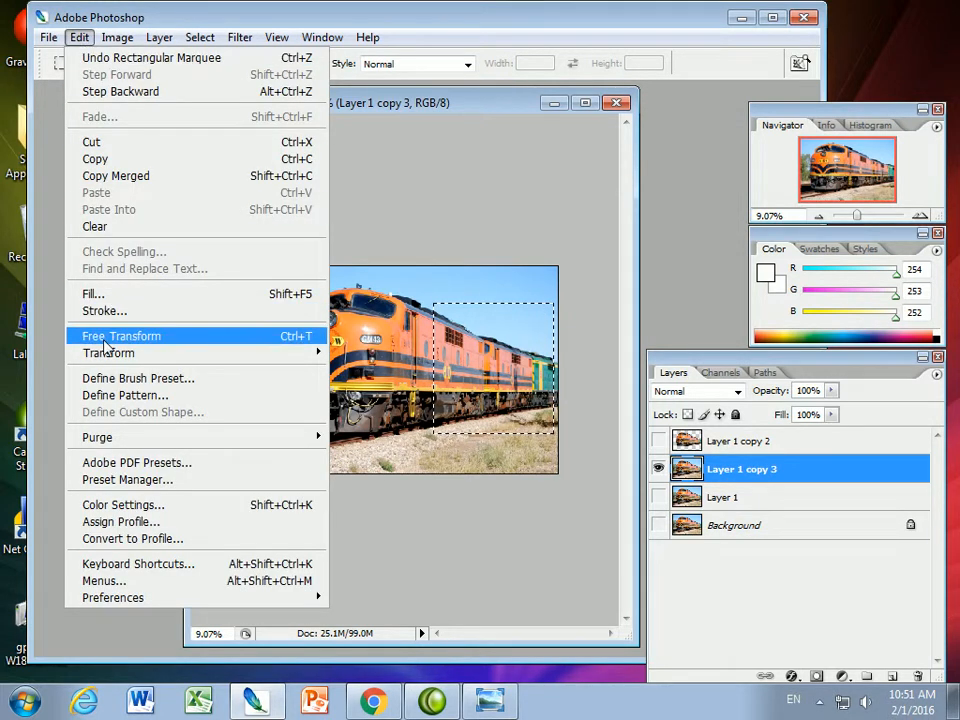
pyautogui.moveTo(111, 360)
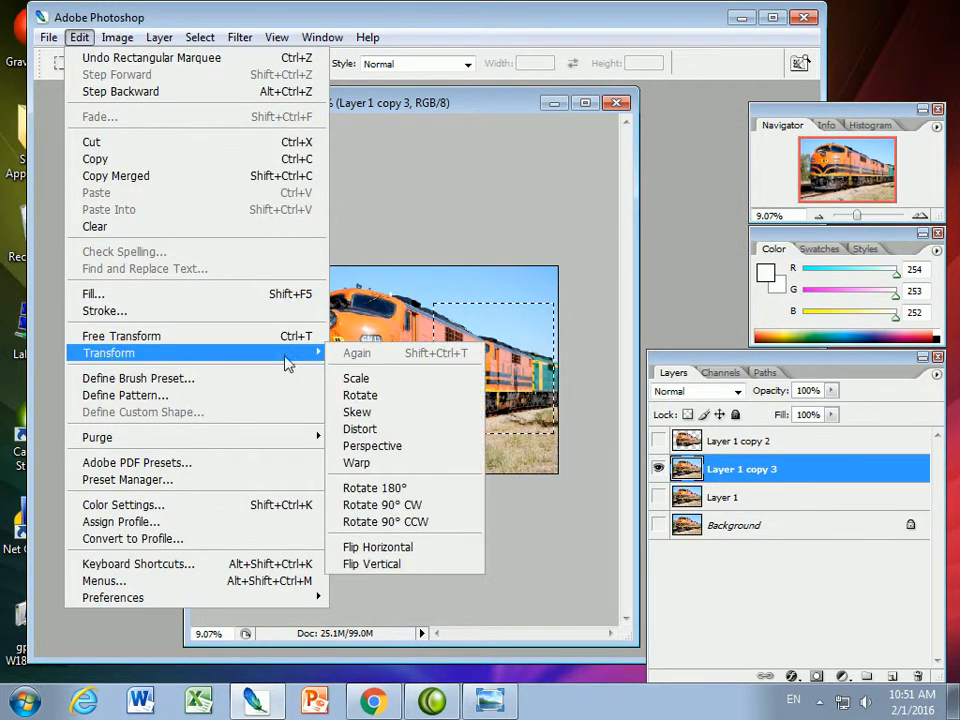
pyautogui.click(360, 412)
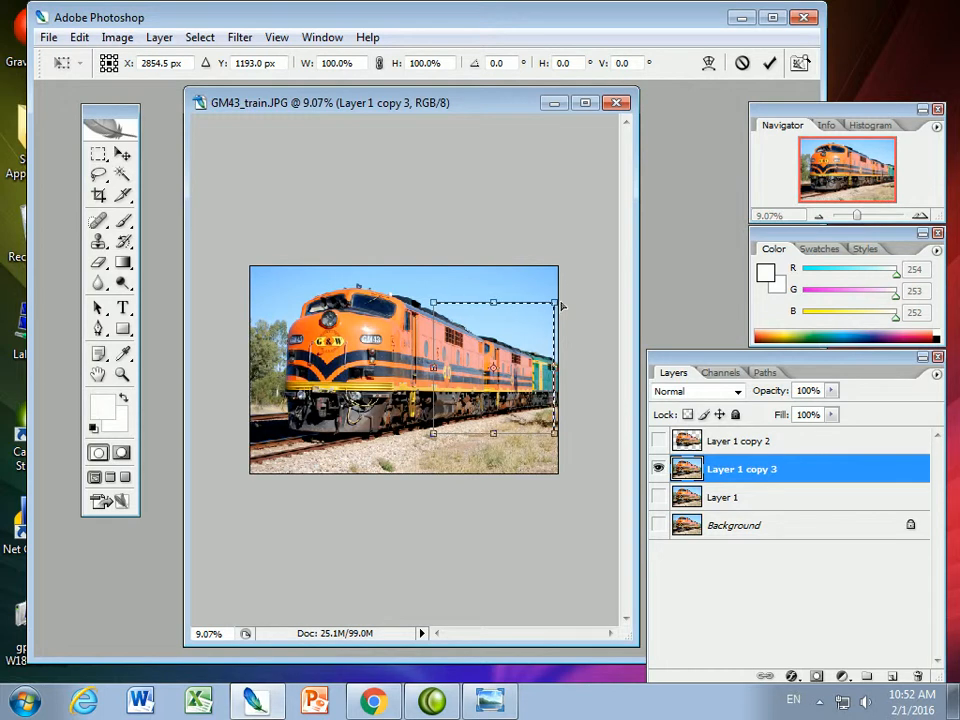
pyautogui.moveTo(557, 307); pyautogui.dragTo(557, 278)
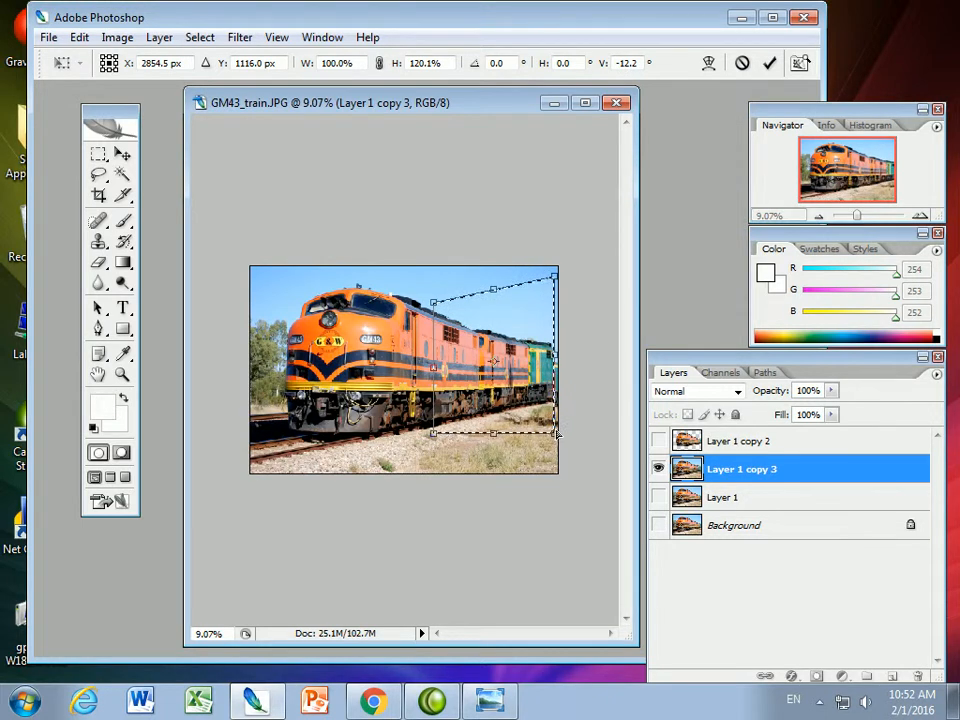
pyautogui.moveTo(557, 433); pyautogui.dragTo(557, 459)
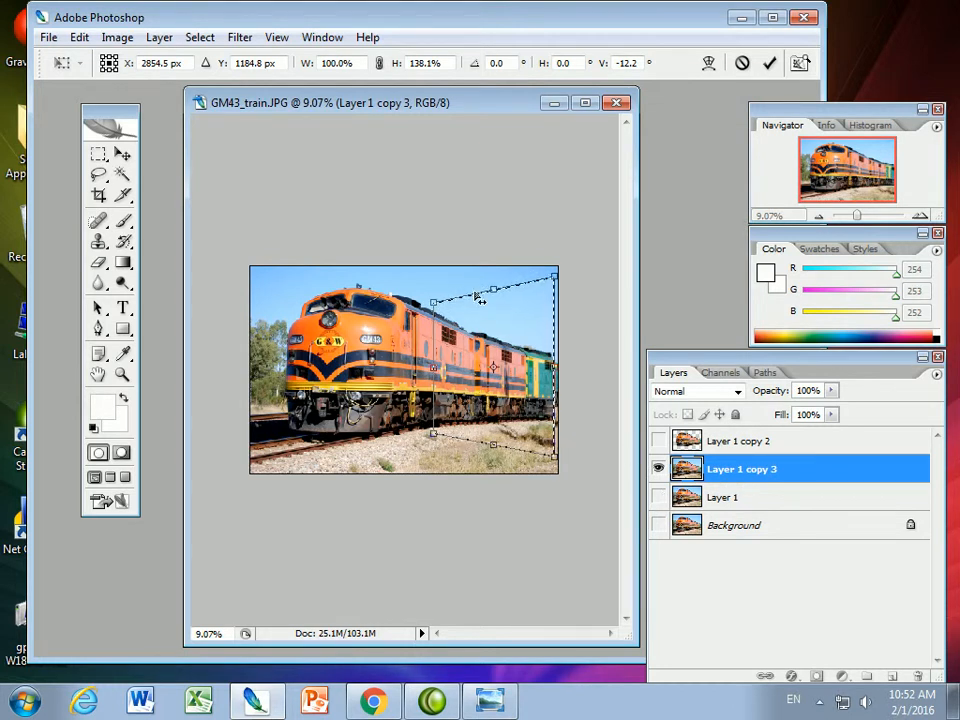
pyautogui.press('Return')
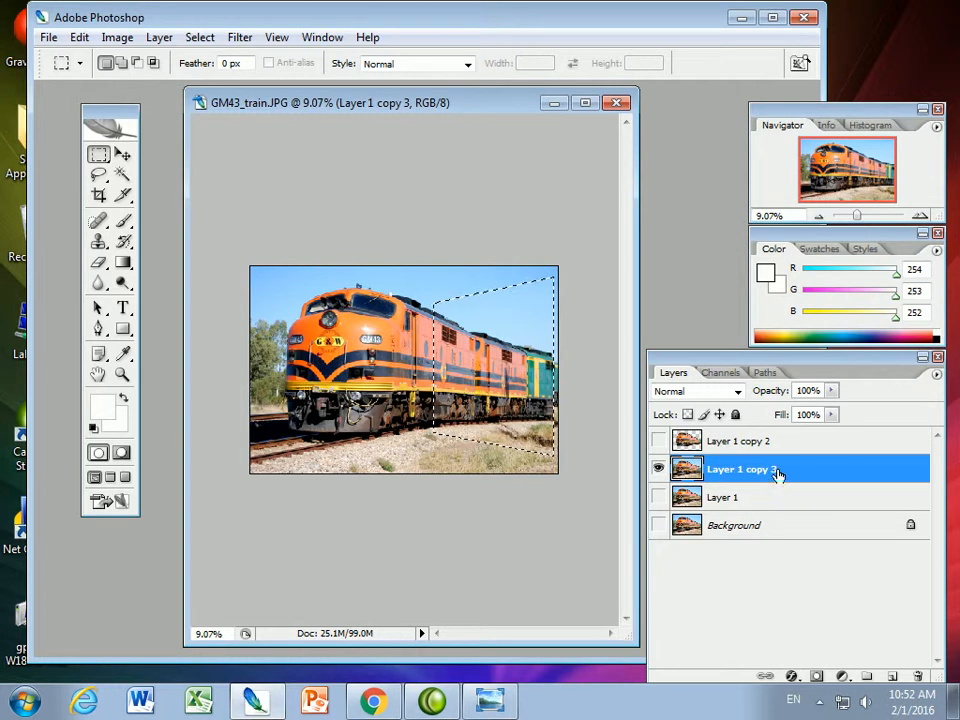
# Delete Layer 1 copy 3 and make Layer 1 visible
pyautogui.click(920, 678)
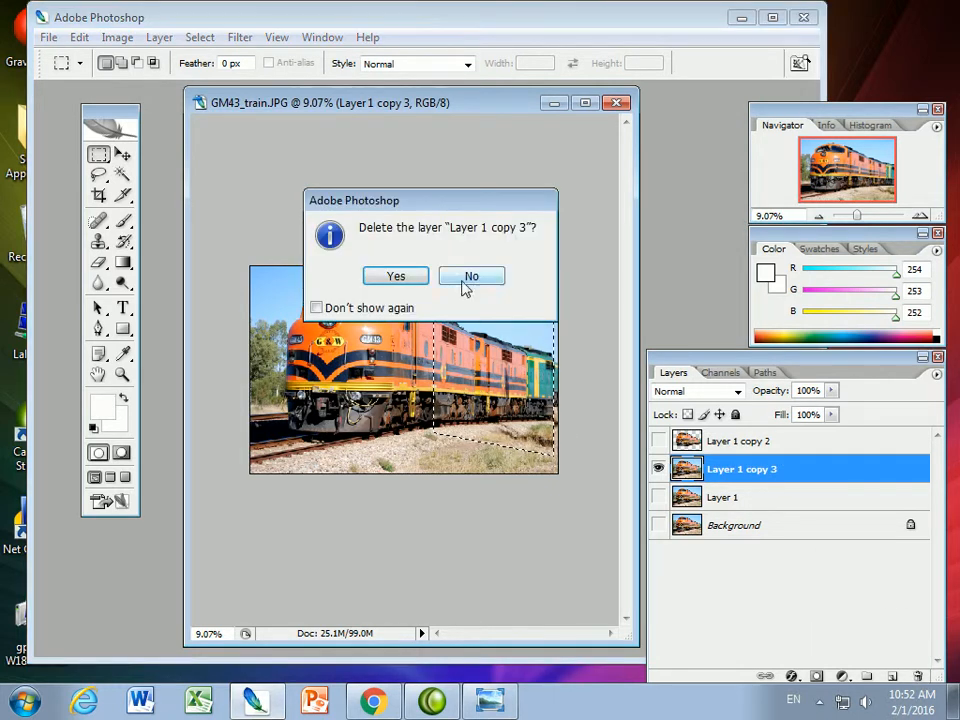
pyautogui.click(404, 276)
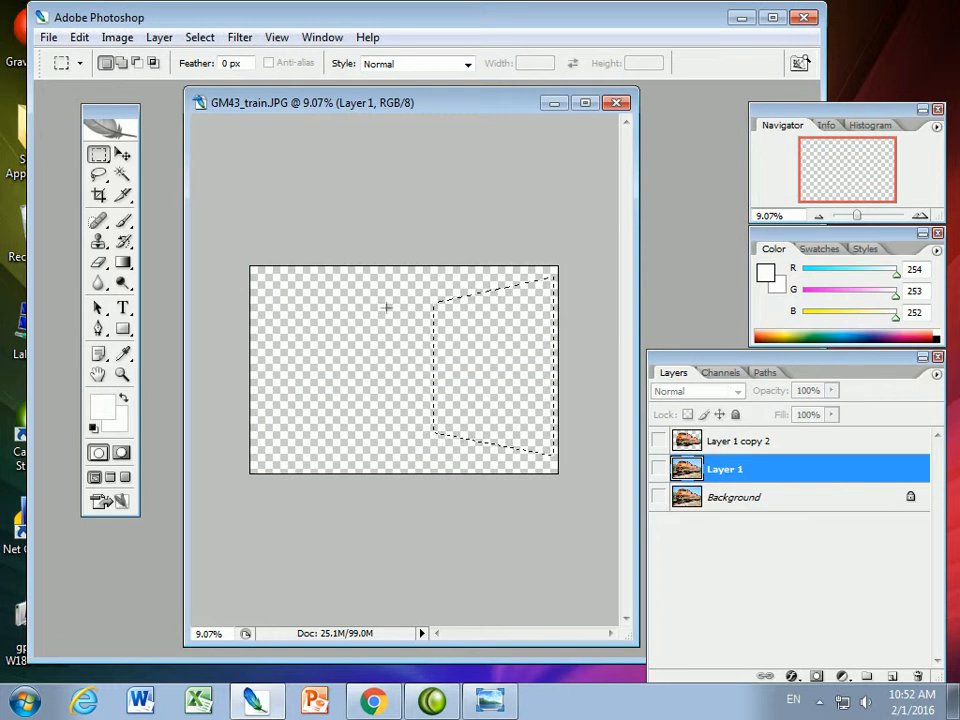
pyautogui.click(658, 470)
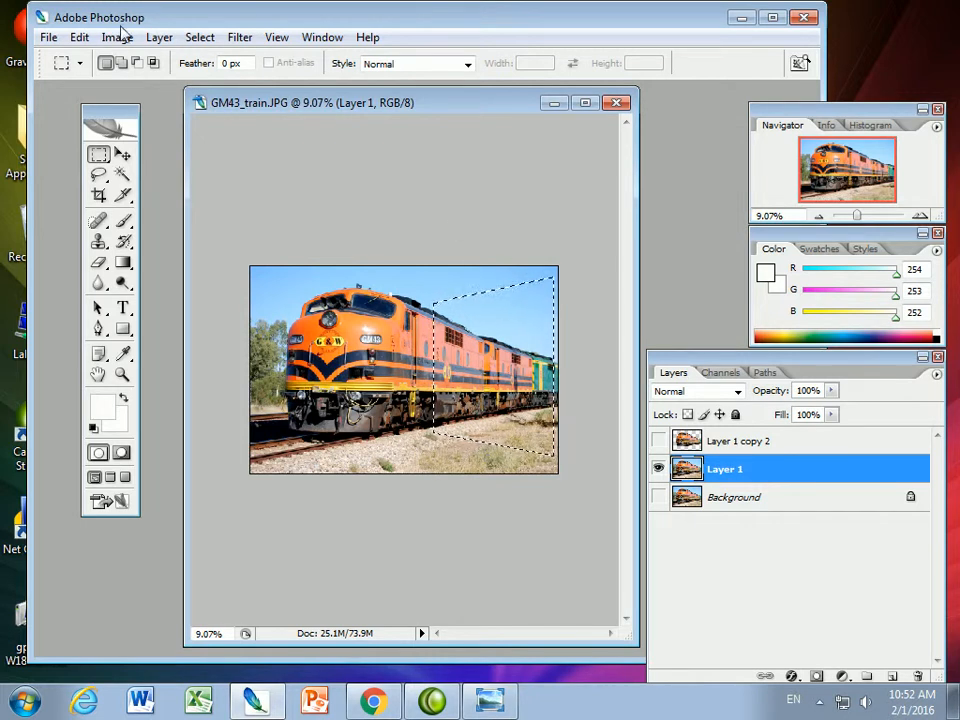
# Clear everything on Layer 1 outside the skewed frame selection, keeping the frame area selected
pyautogui.click(200, 38)
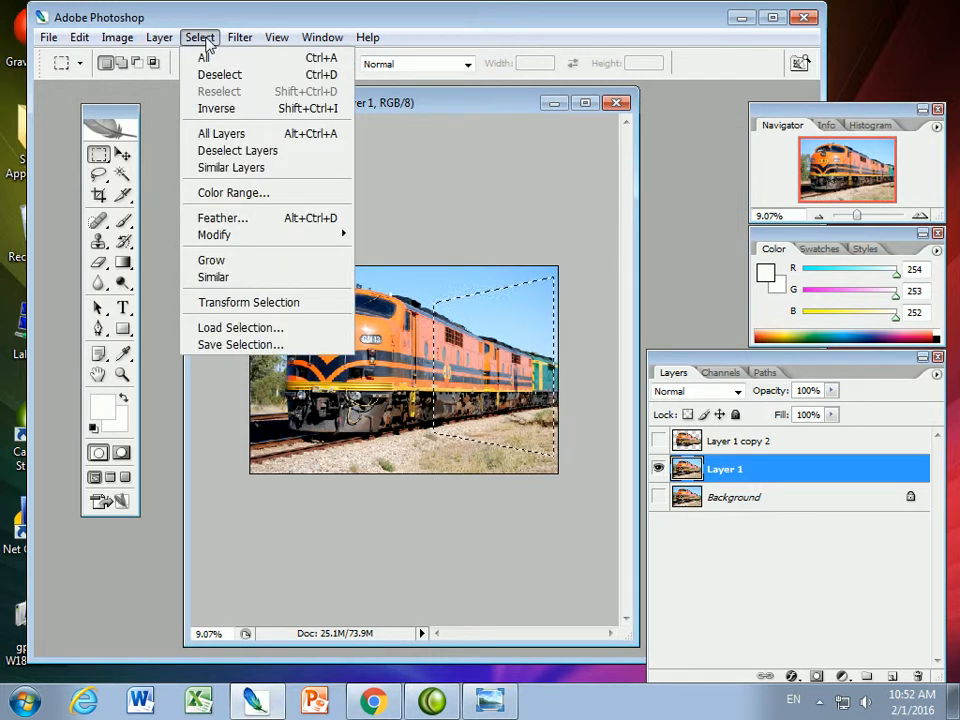
pyautogui.click(215, 109)
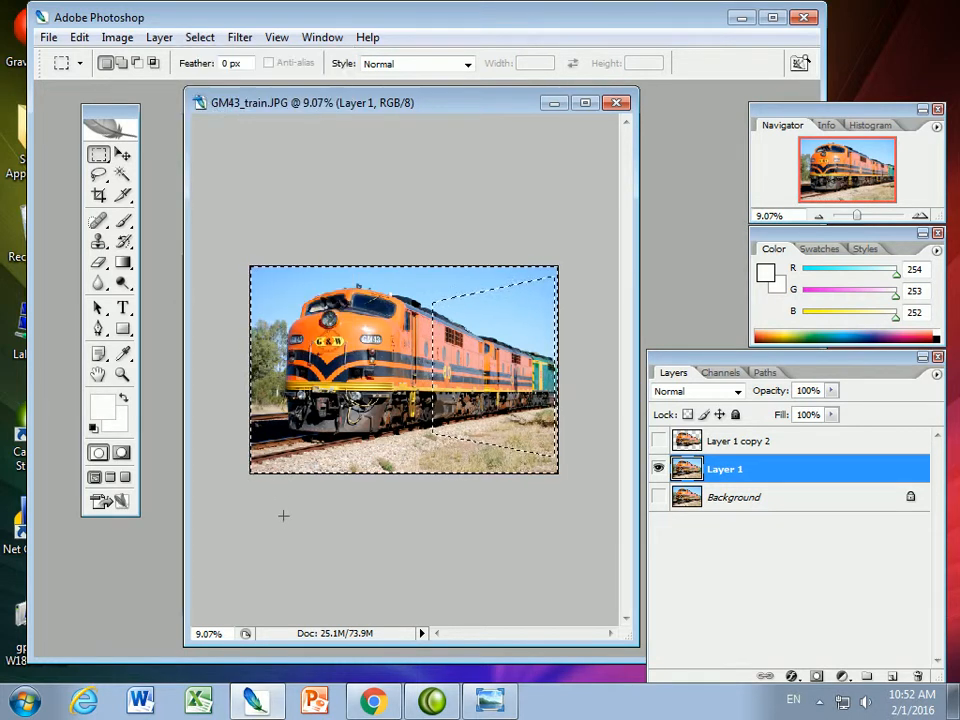
pyautogui.press('Delete')
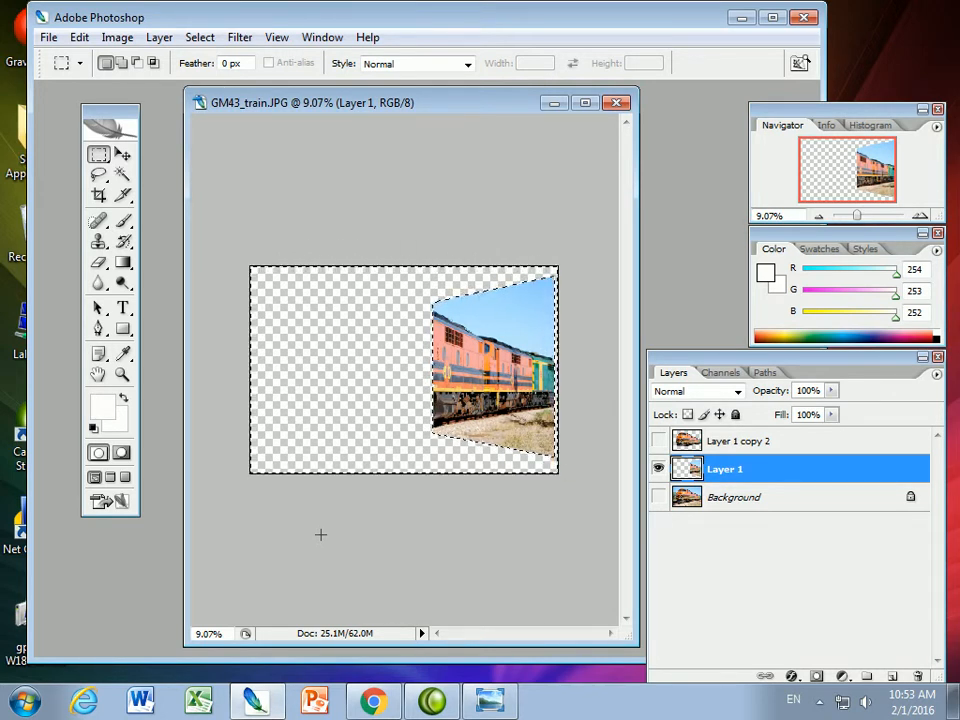
pyautogui.click(199, 40)
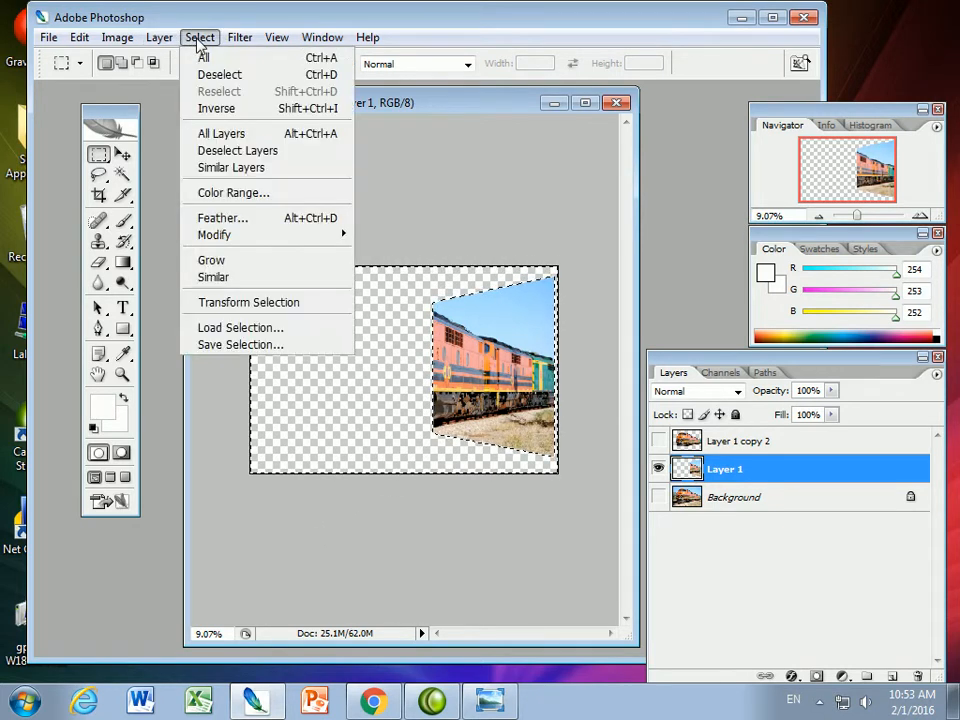
pyautogui.click(215, 110)
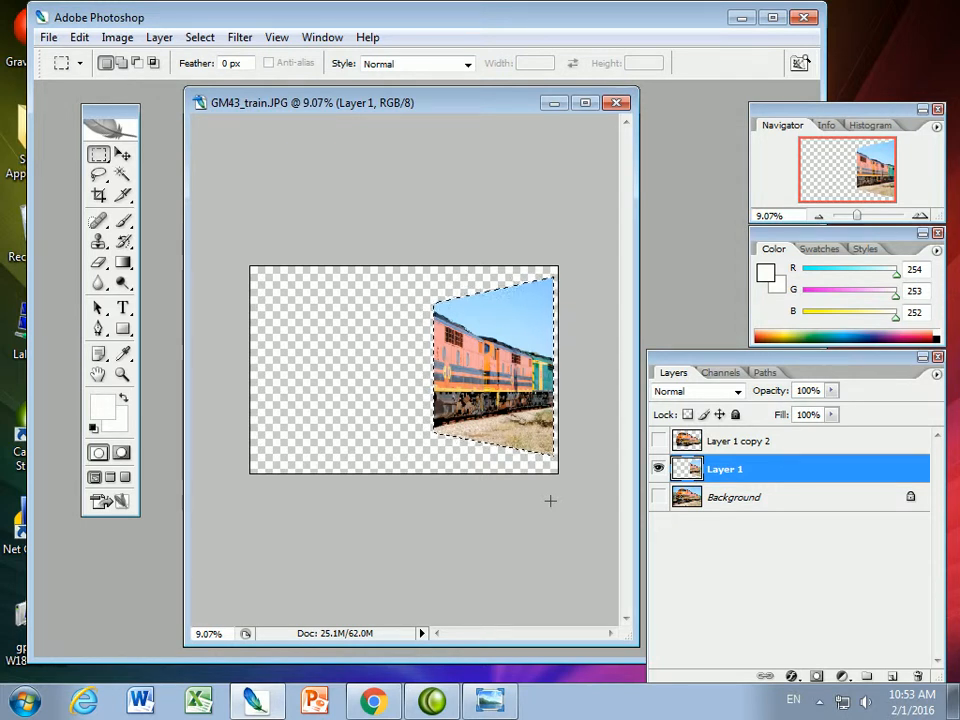
# Stroke the skewed frame selection on Layer 1 with a 50 px inside border in off-white fcfaf9
pyautogui.click(79, 38)
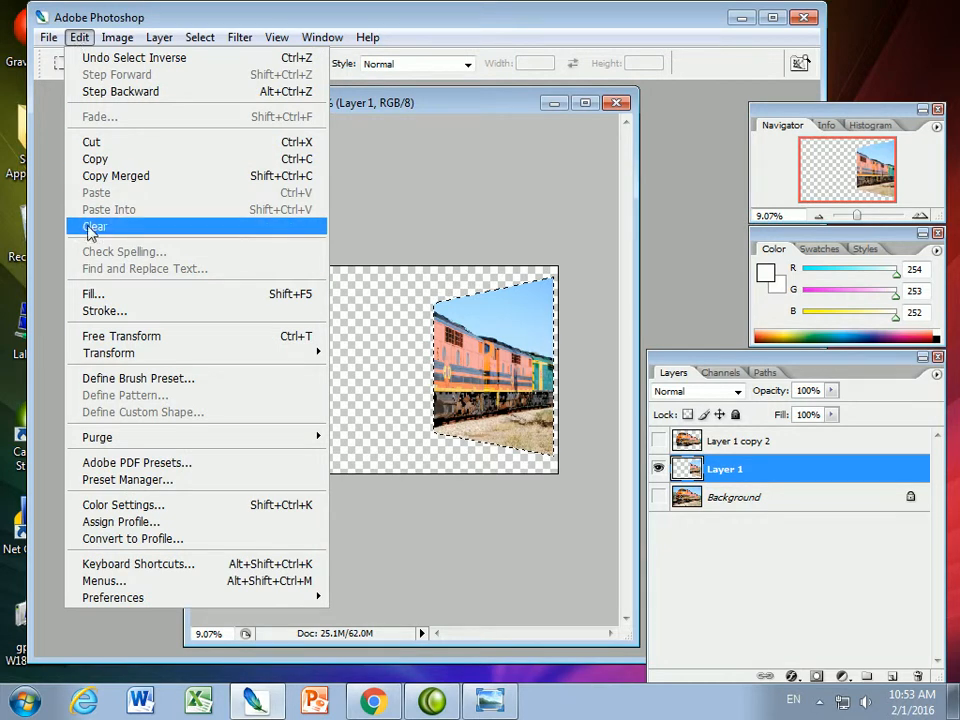
pyautogui.click(80, 311)
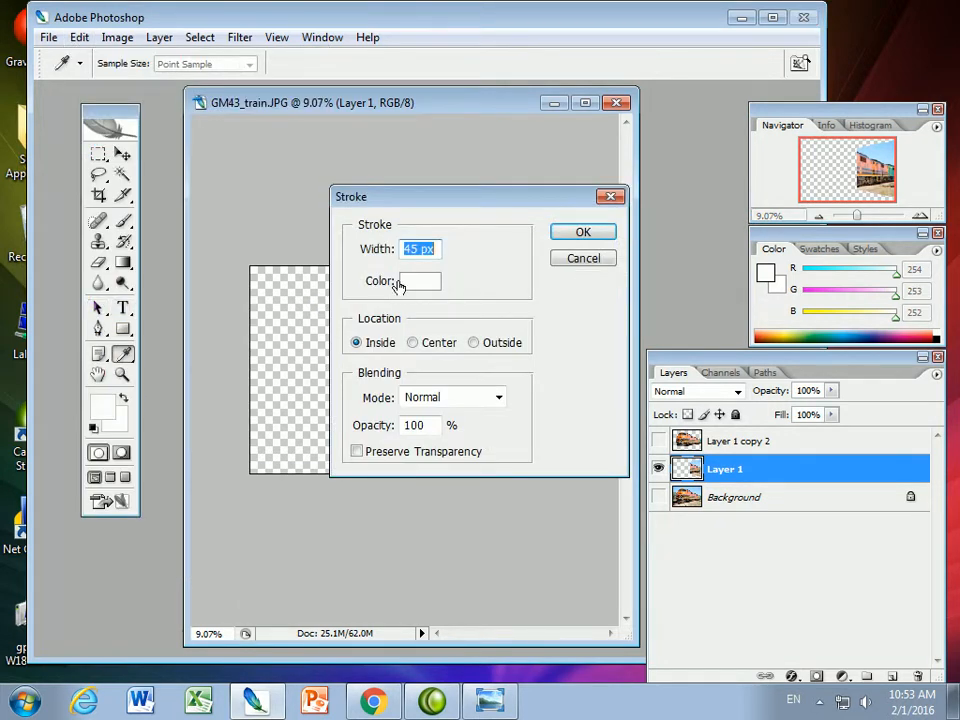
pyautogui.moveTo(419, 249); pyautogui.dragTo(405, 255)
pyautogui.write('50')
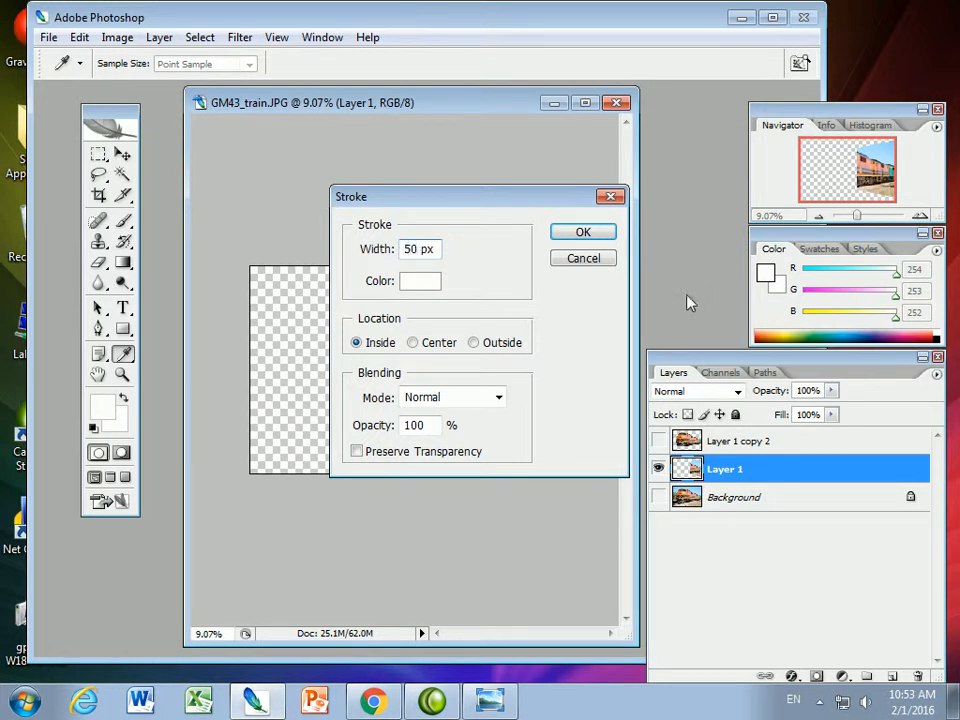
pyautogui.click(418, 281)
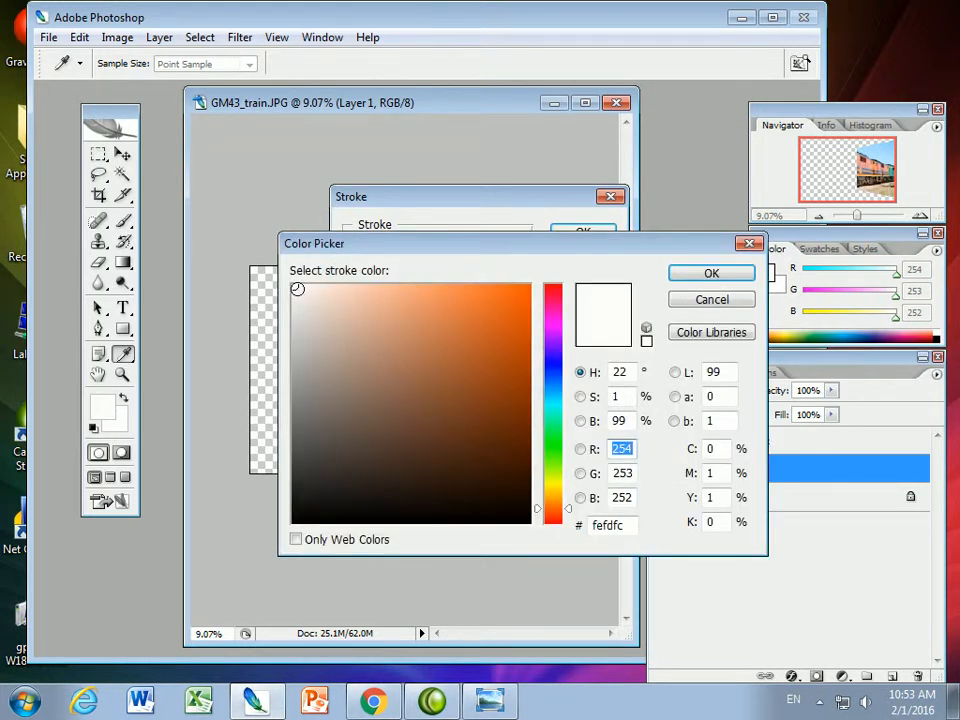
pyautogui.click(295, 288)
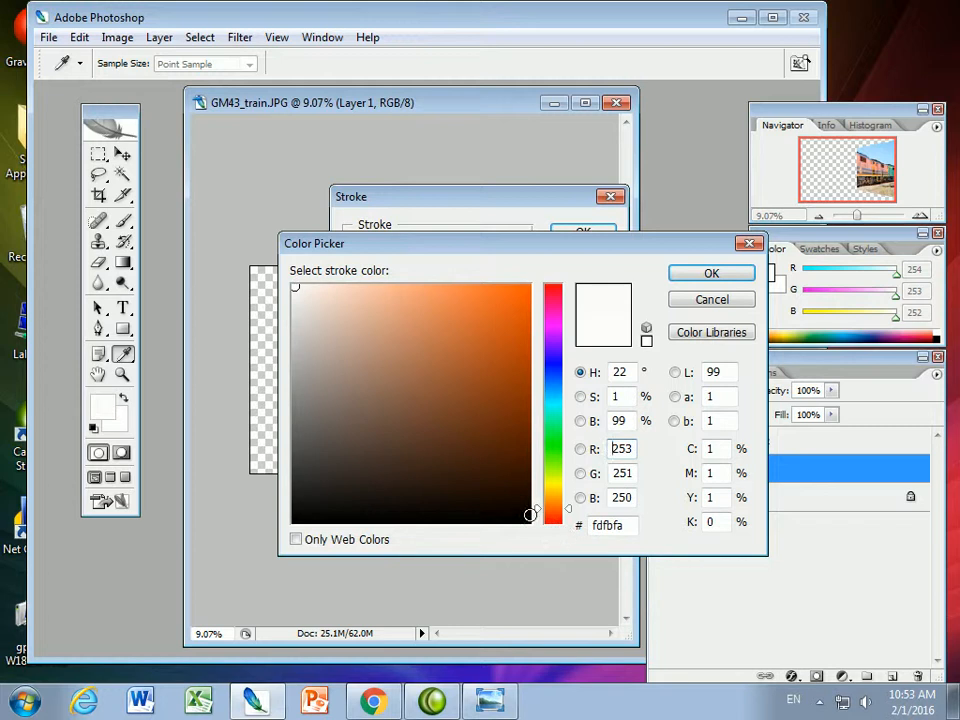
pyautogui.click(527, 519)
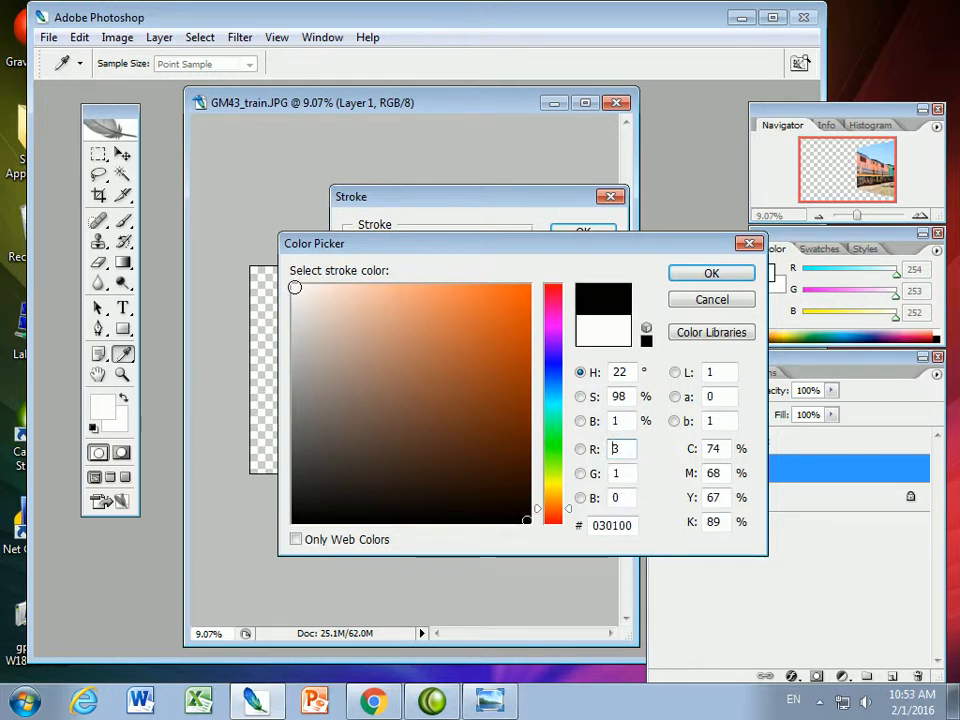
pyautogui.click(295, 288)
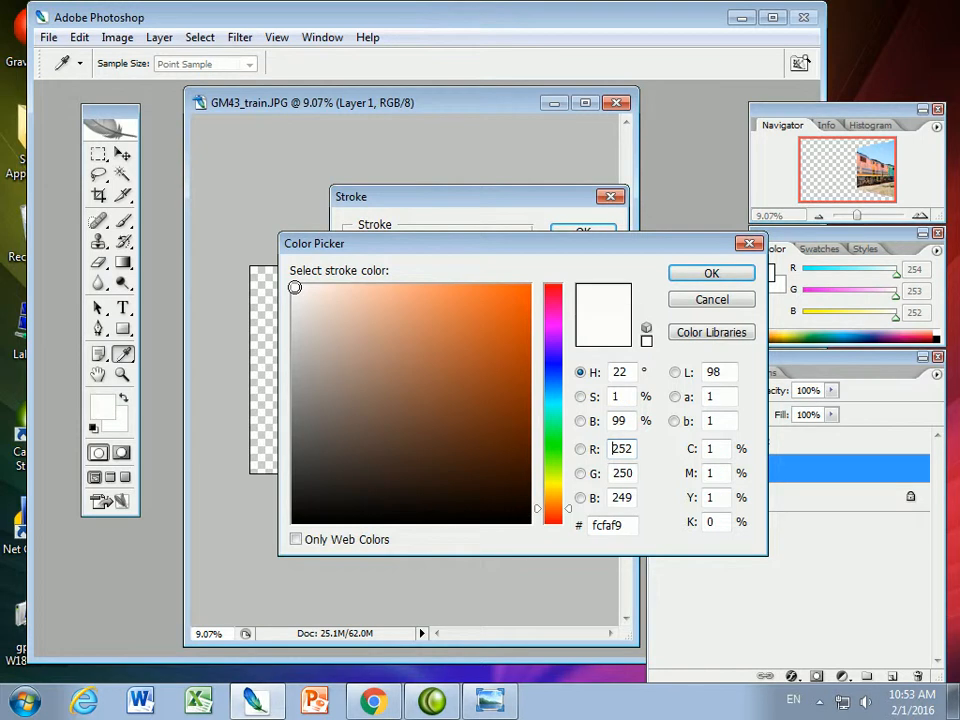
pyautogui.click(701, 280)
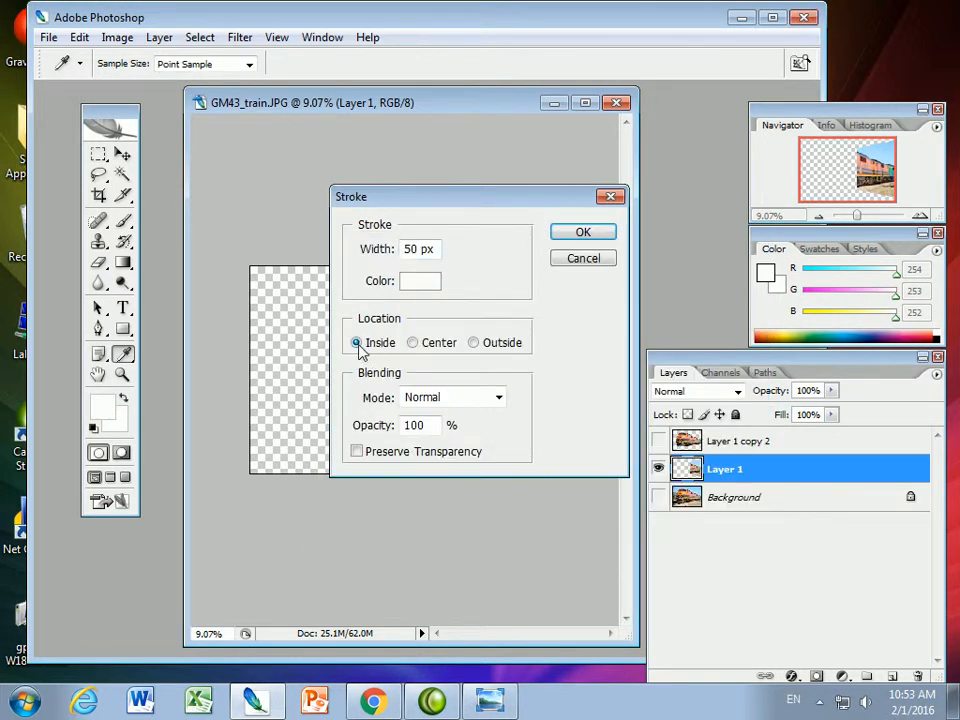
pyautogui.click(584, 234)
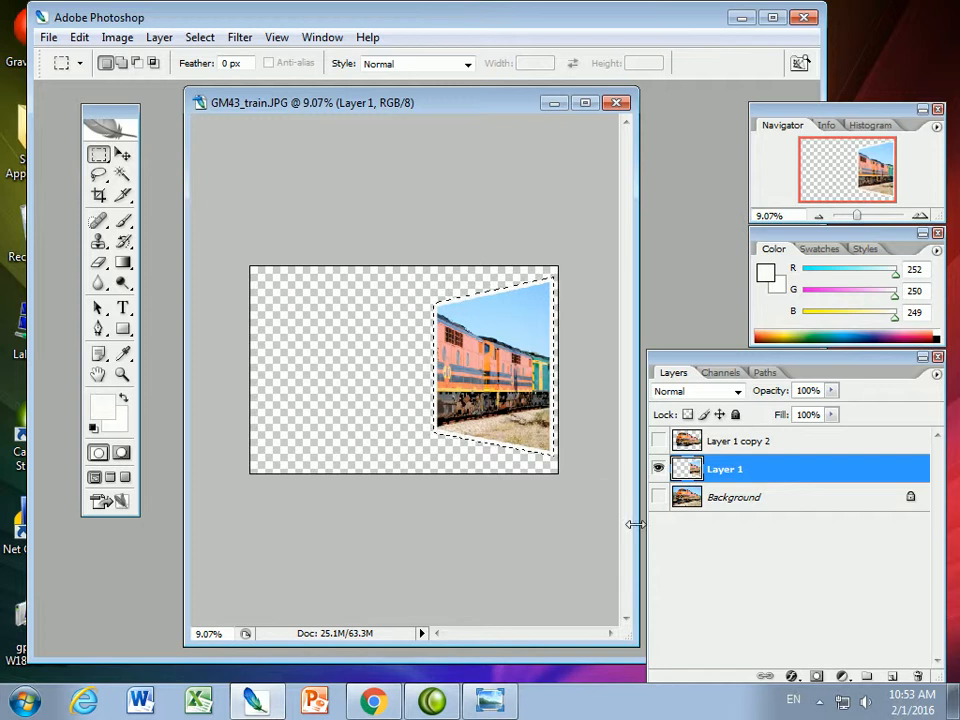
# Inspect the frame's border up close, make Layer 1 copy 2 visible and clear the selection
pyautogui.moveTo(856, 216); pyautogui.dragTo(864, 218)
pyautogui.moveTo(514, 638); pyautogui.dragTo(570, 636)
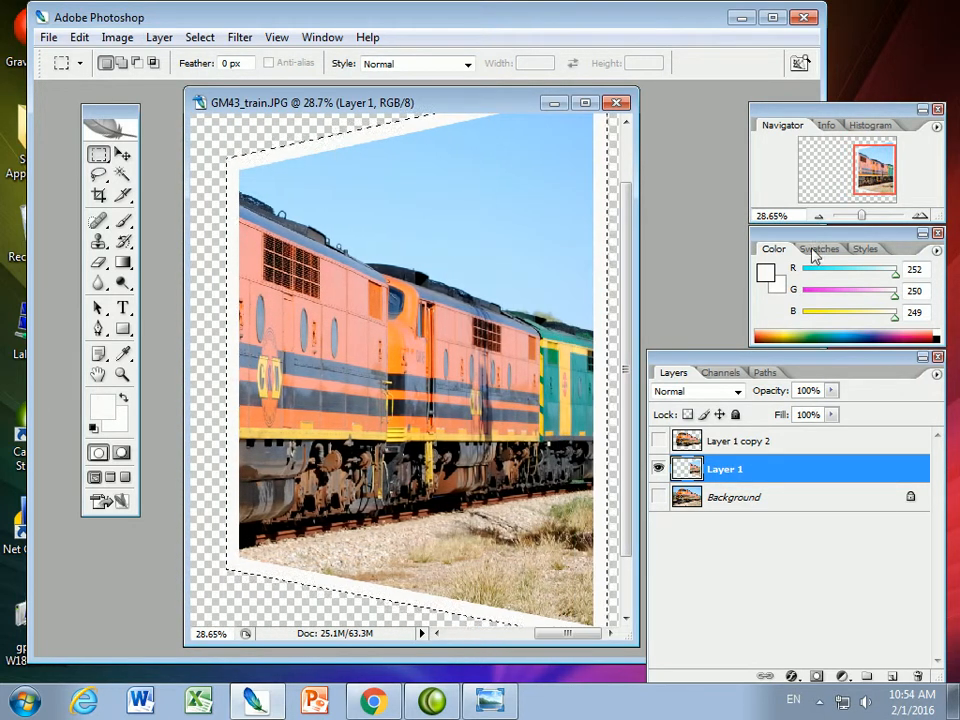
pyautogui.moveTo(862, 216); pyautogui.dragTo(858, 216)
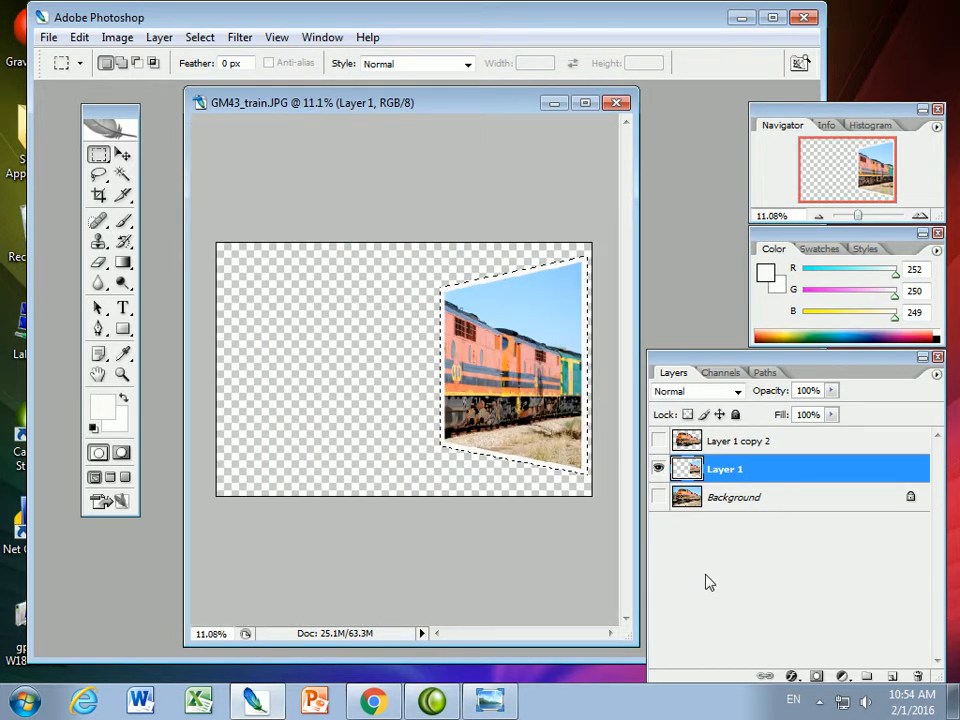
pyautogui.click(658, 441)
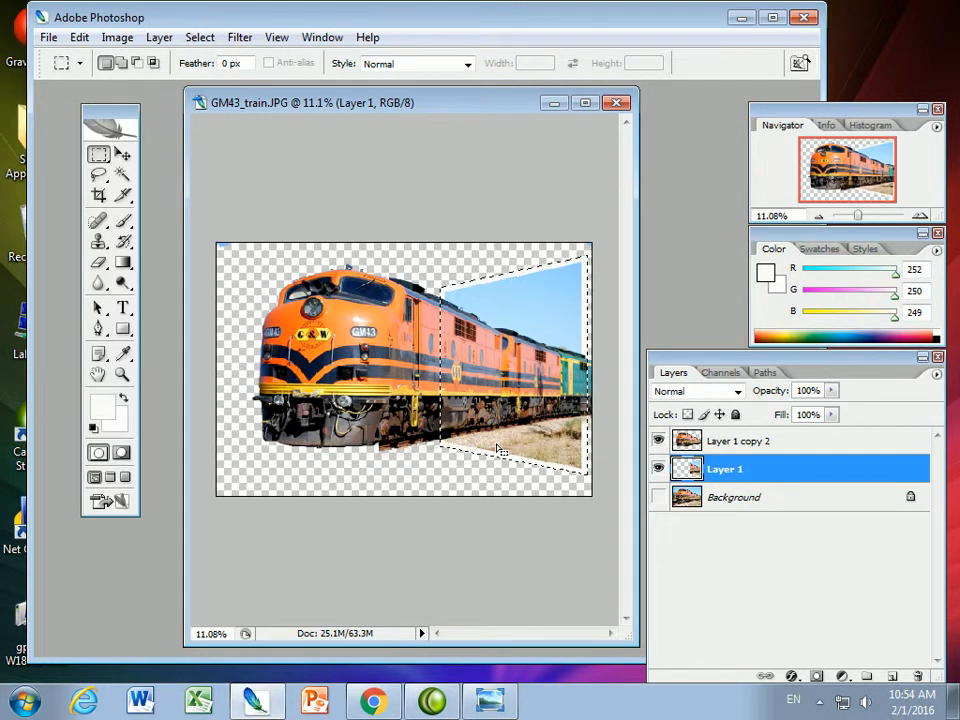
pyautogui.click(504, 548)
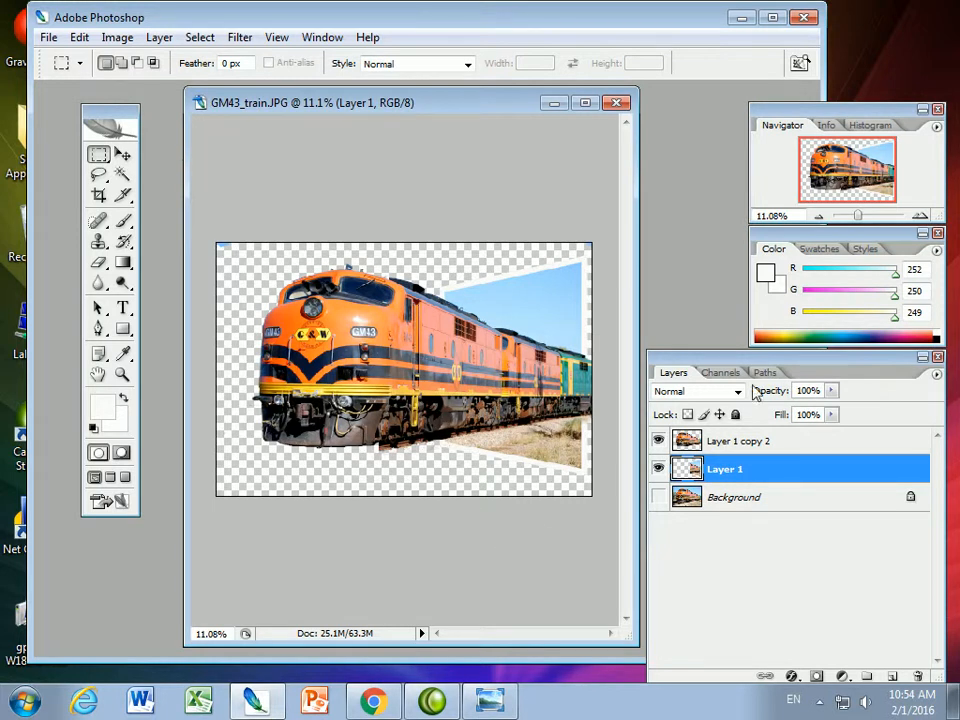
# Erase the stray blue remnant at the canvas's upper-left corner on Layer 1 copy 2
pyautogui.click(720, 441)
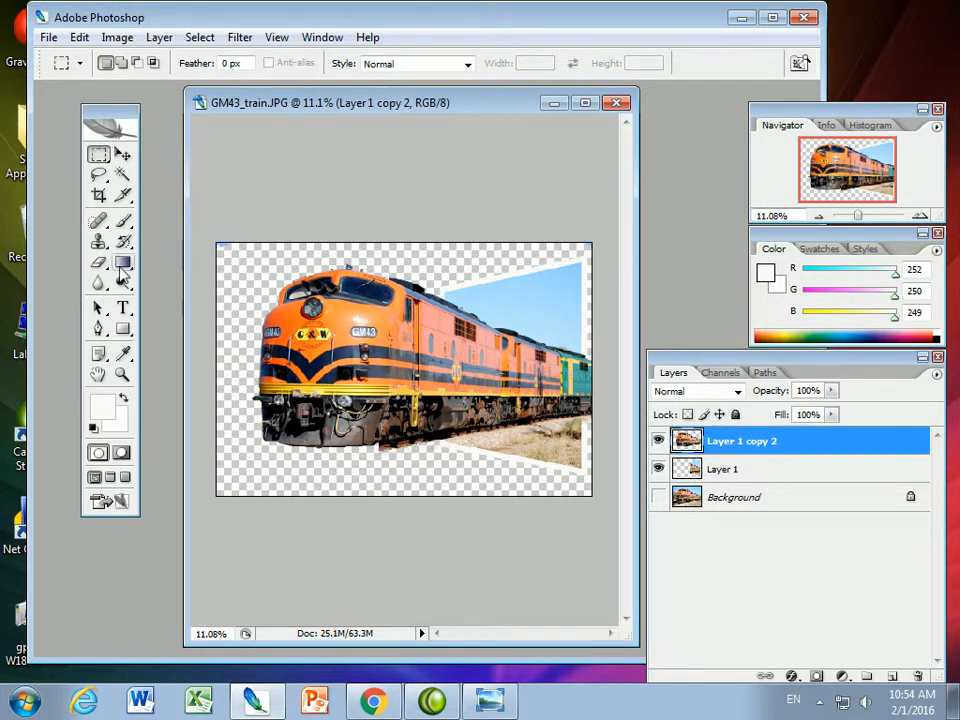
pyautogui.click(98, 242)
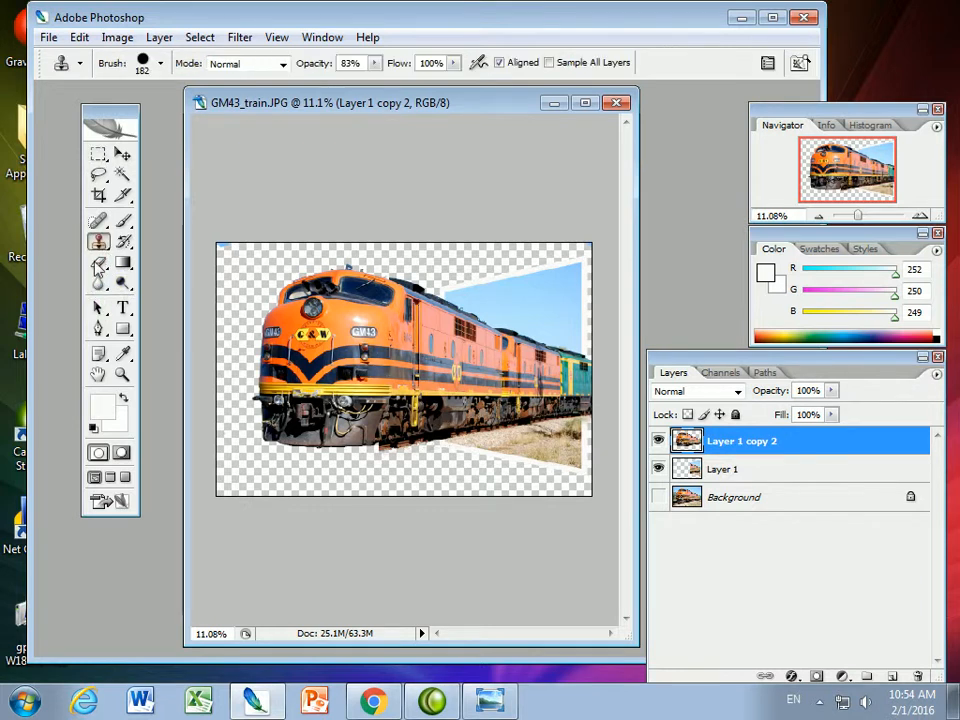
pyautogui.click(98, 262)
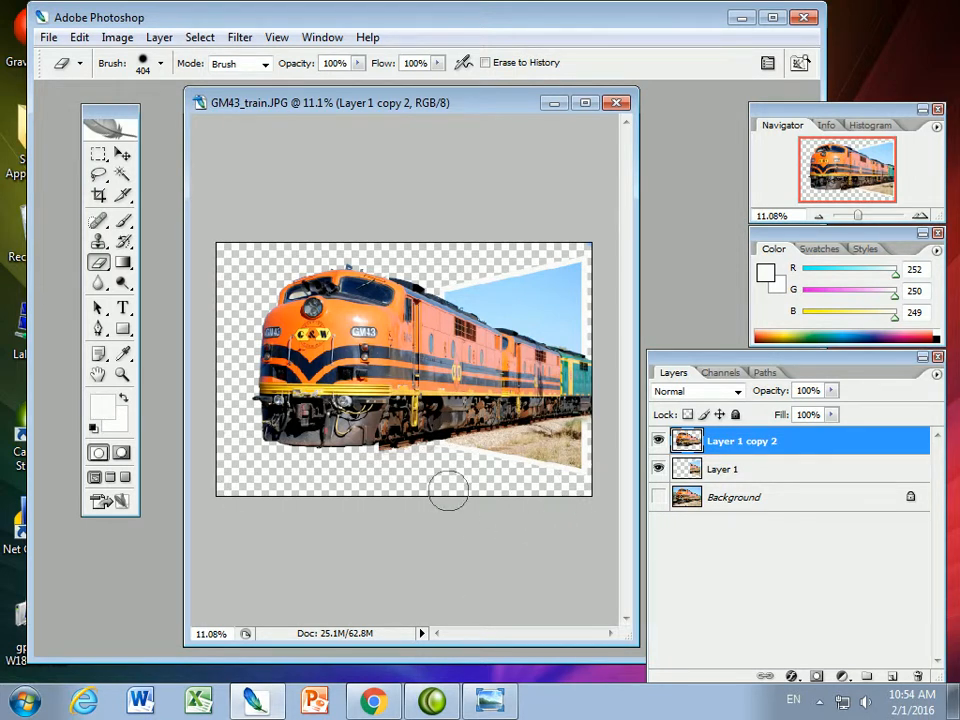
# Add a new layer above Layer 1 copy 2 and name it back_fill
pyautogui.click(892, 677)
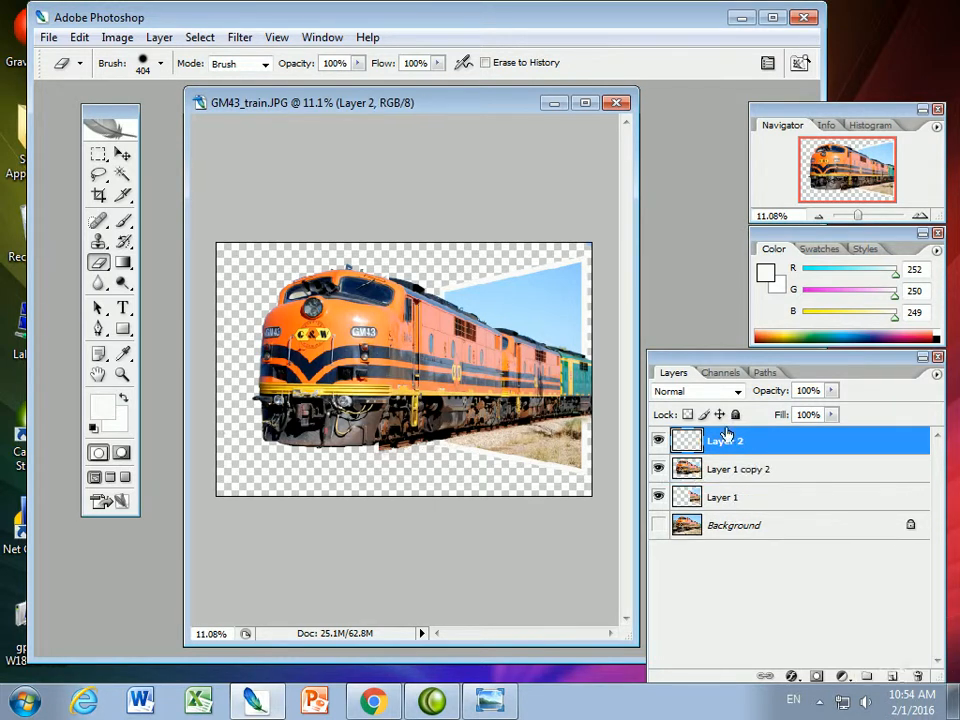
pyautogui.doubleClick(724, 443)
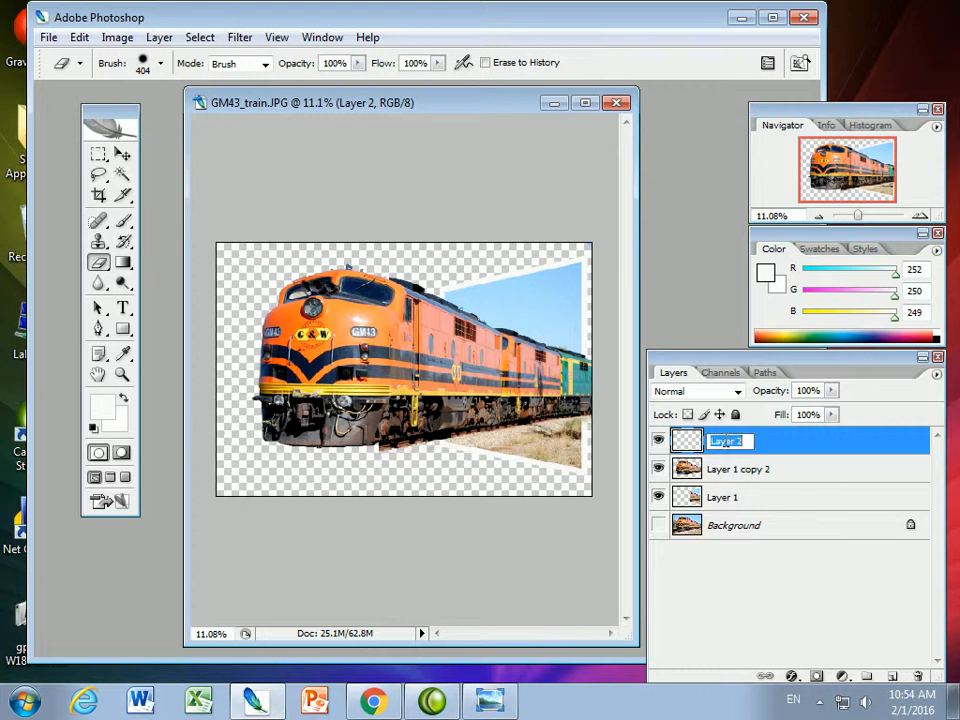
pyautogui.write('ba')
pyautogui.press('BackSpace')
pyautogui.write('fill')
pyautogui.press('Return')
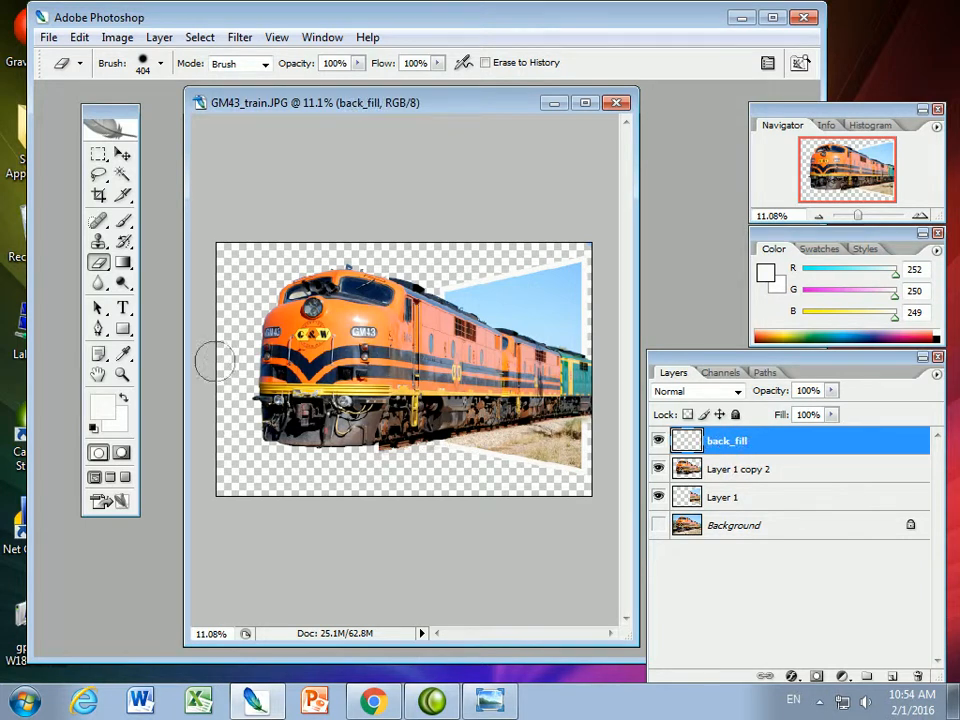
# Open the Gradient tool's gradient for editing and load the Violet, Orange preset as its base
pyautogui.click(123, 263)
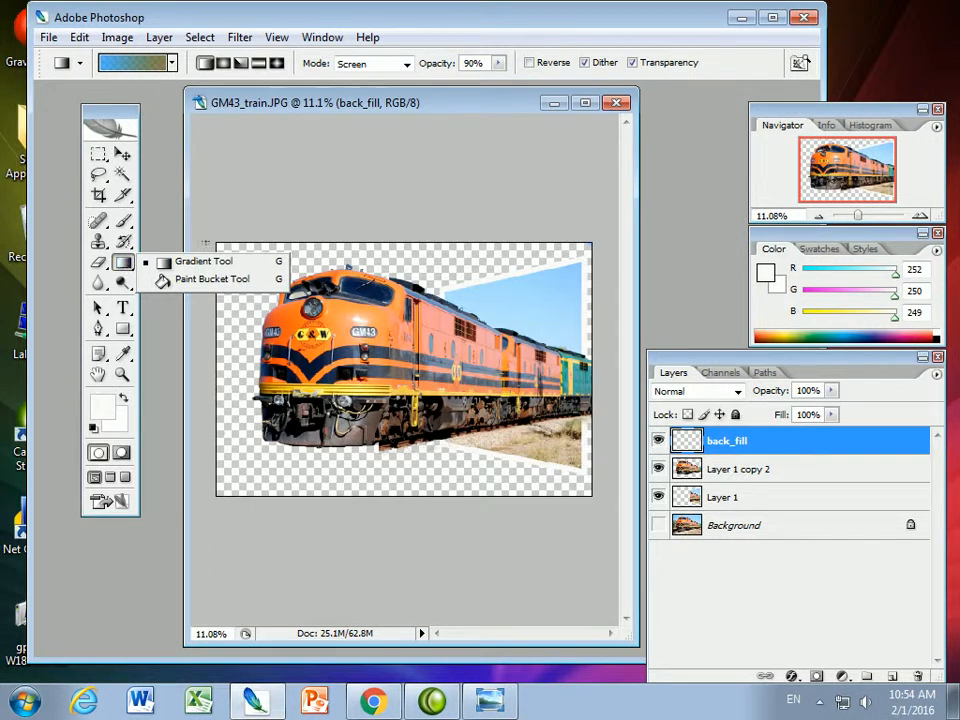
pyautogui.click(135, 62)
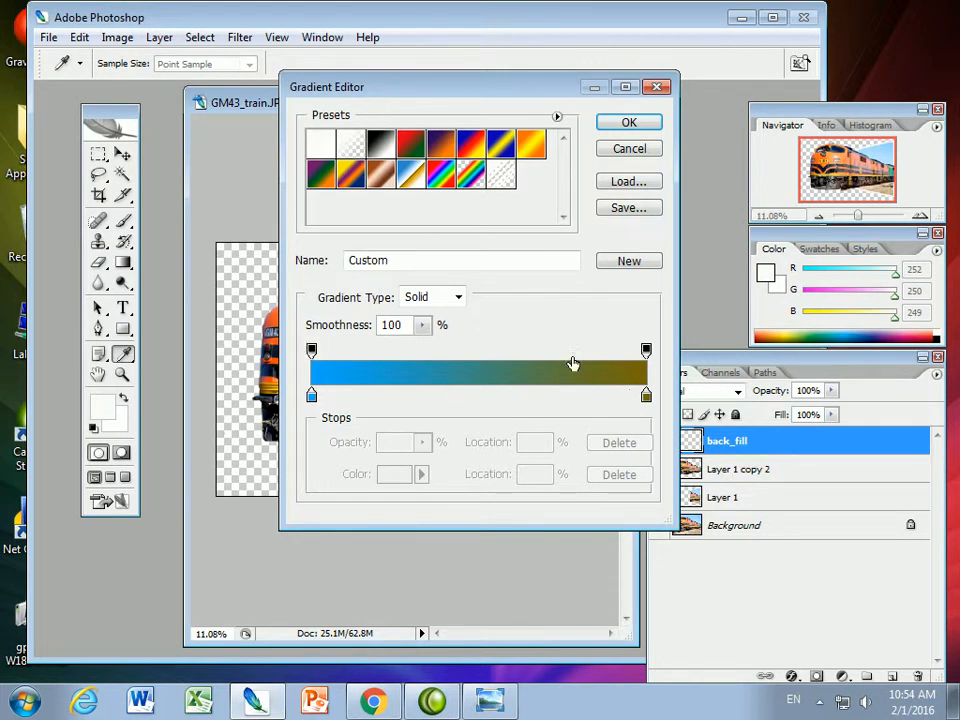
pyautogui.click(386, 155)
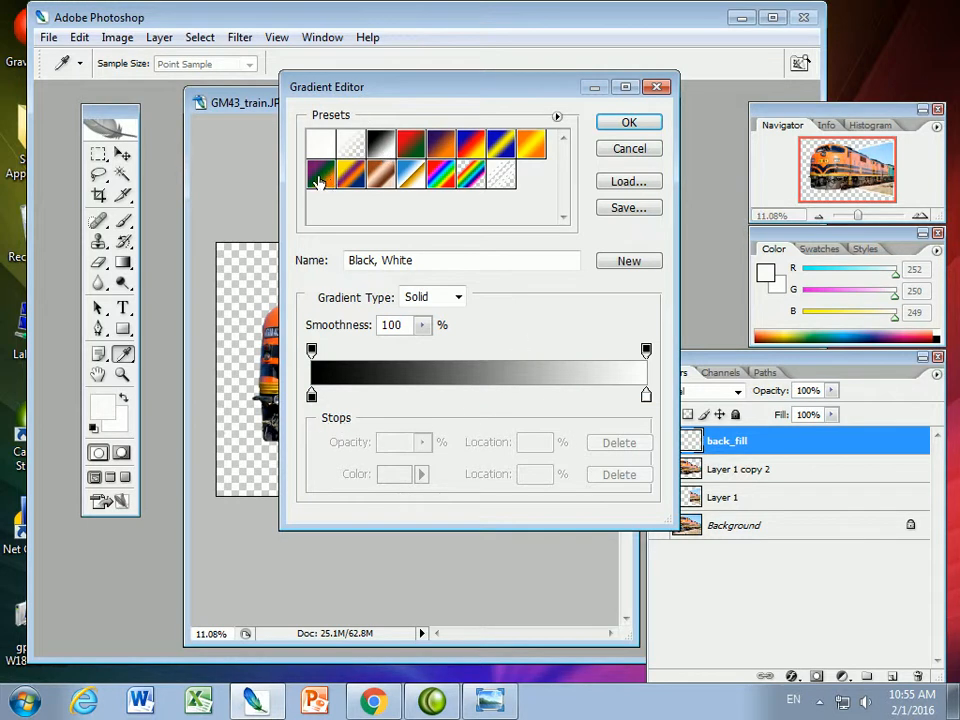
pyautogui.click(441, 152)
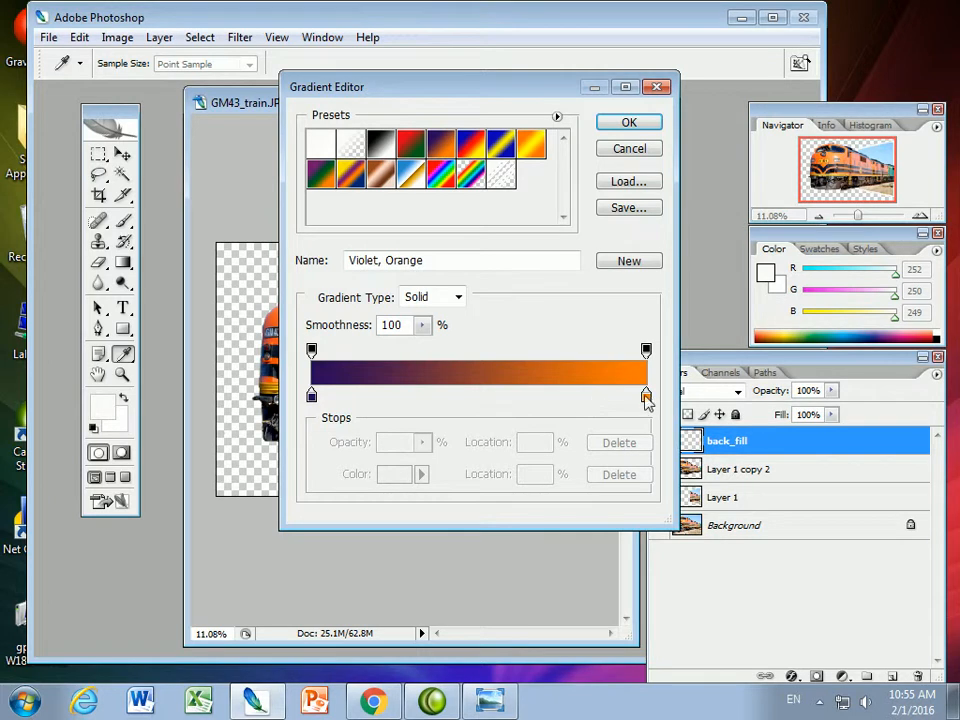
# Set the gradient's starting color stop to dark teal 0a4459
pyautogui.click(312, 396)
pyautogui.click(393, 476)
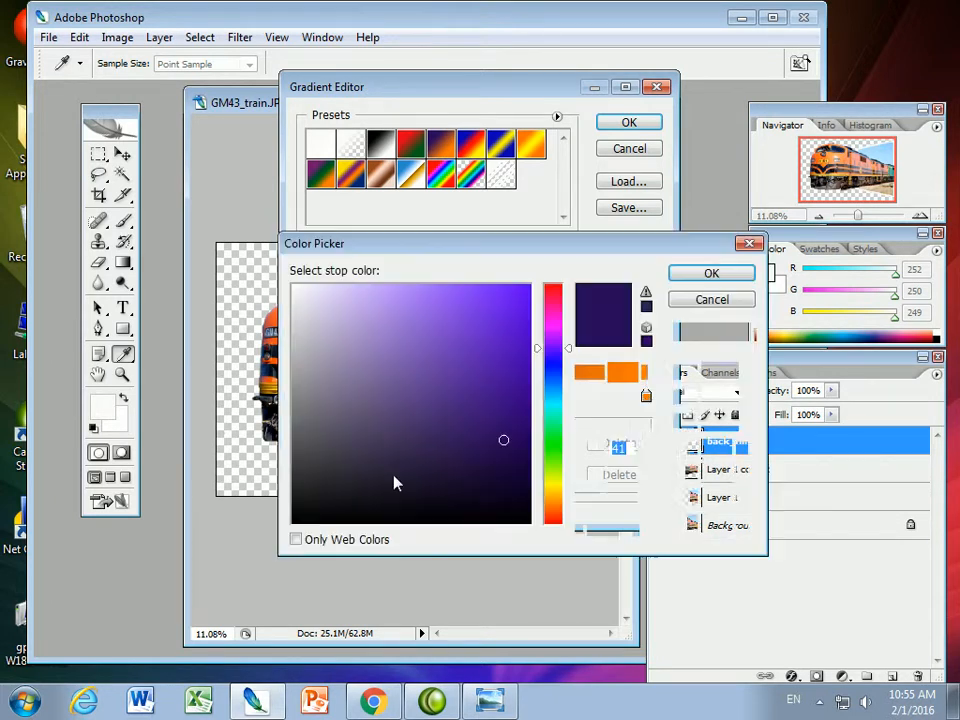
pyautogui.click(552, 382)
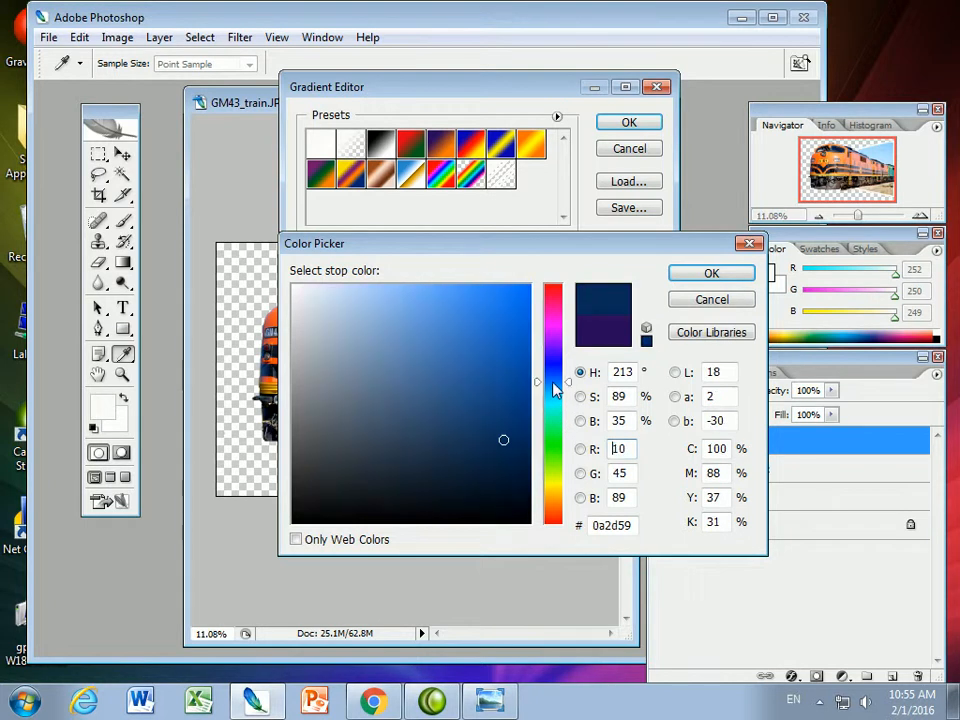
pyautogui.click(558, 395)
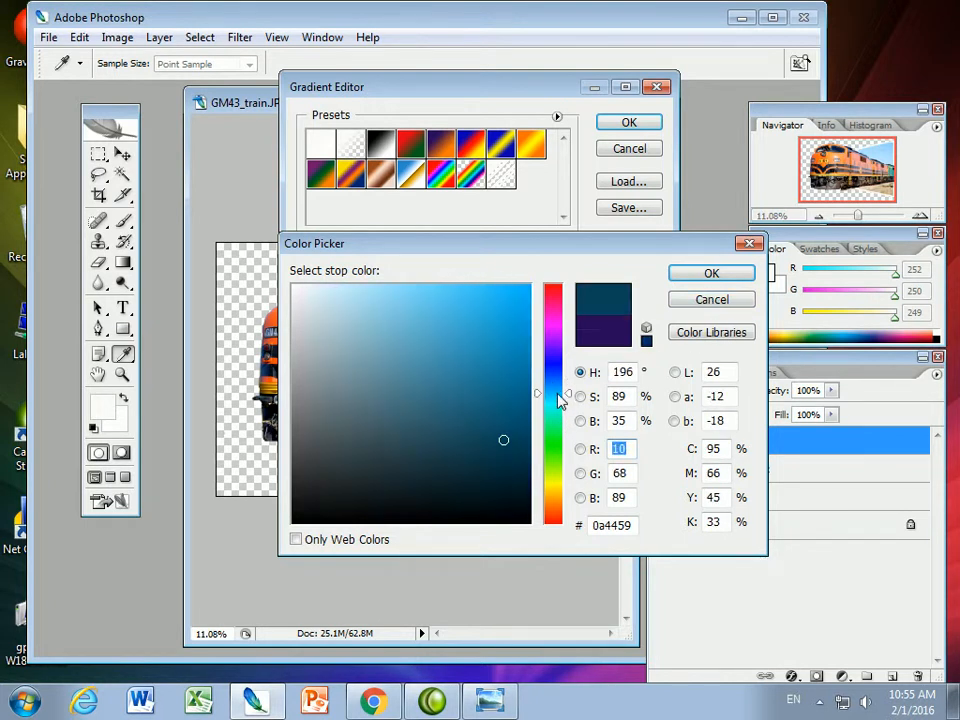
pyautogui.click(731, 277)
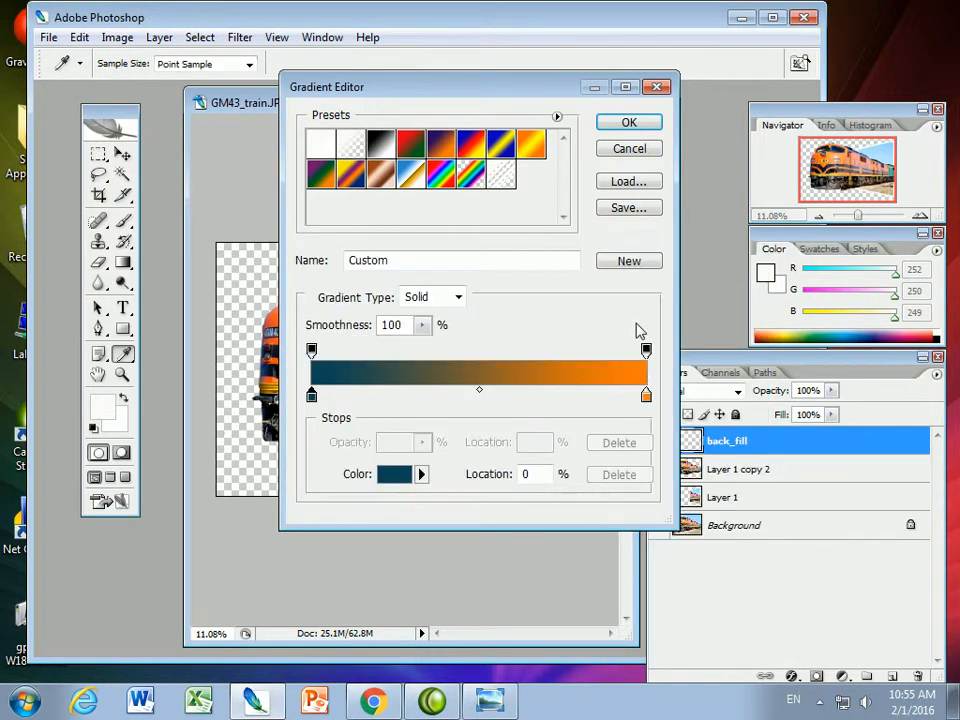
# Set the gradient's end color stop at location 100% to bright turquoise
pyautogui.click(646, 396)
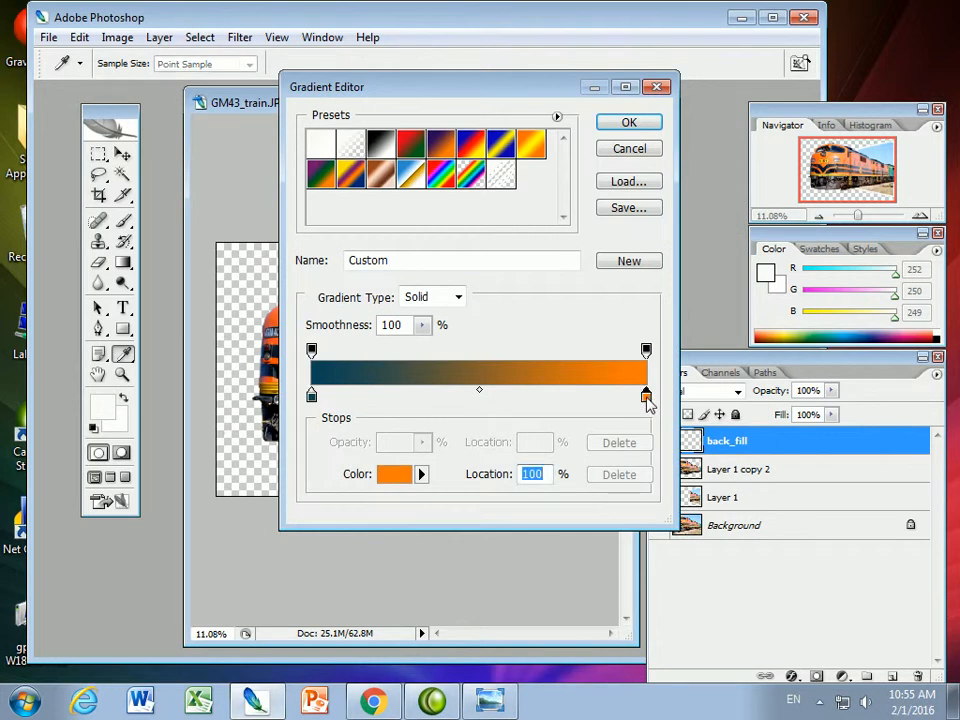
pyautogui.click(396, 476)
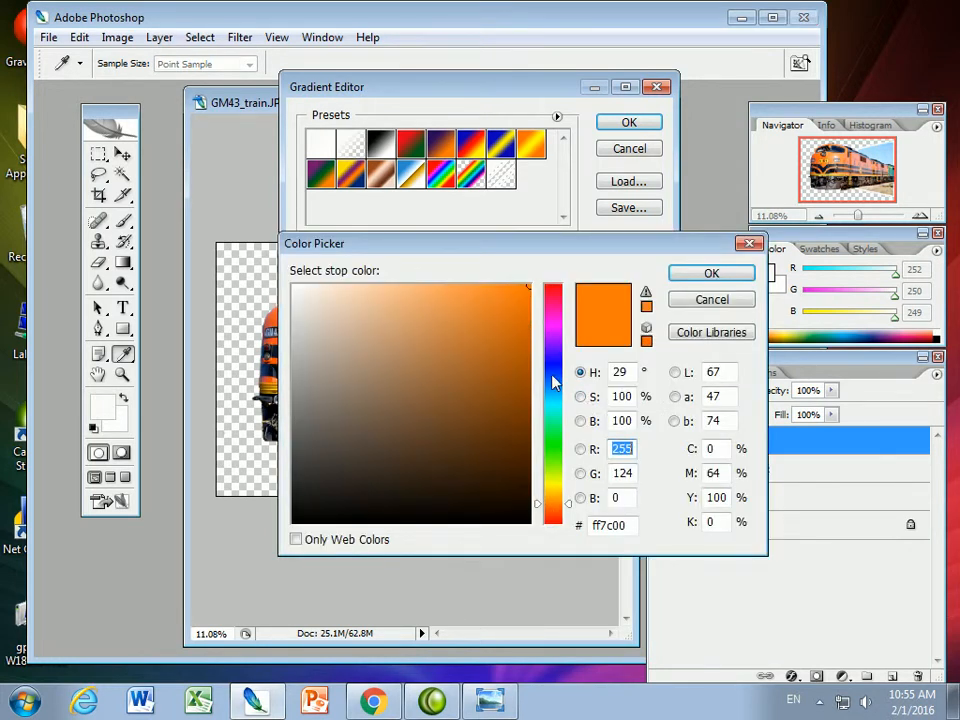
pyautogui.moveTo(560, 408); pyautogui.dragTo(563, 413)
pyautogui.moveTo(525, 288); pyautogui.dragTo(530, 300)
pyautogui.press('Return')
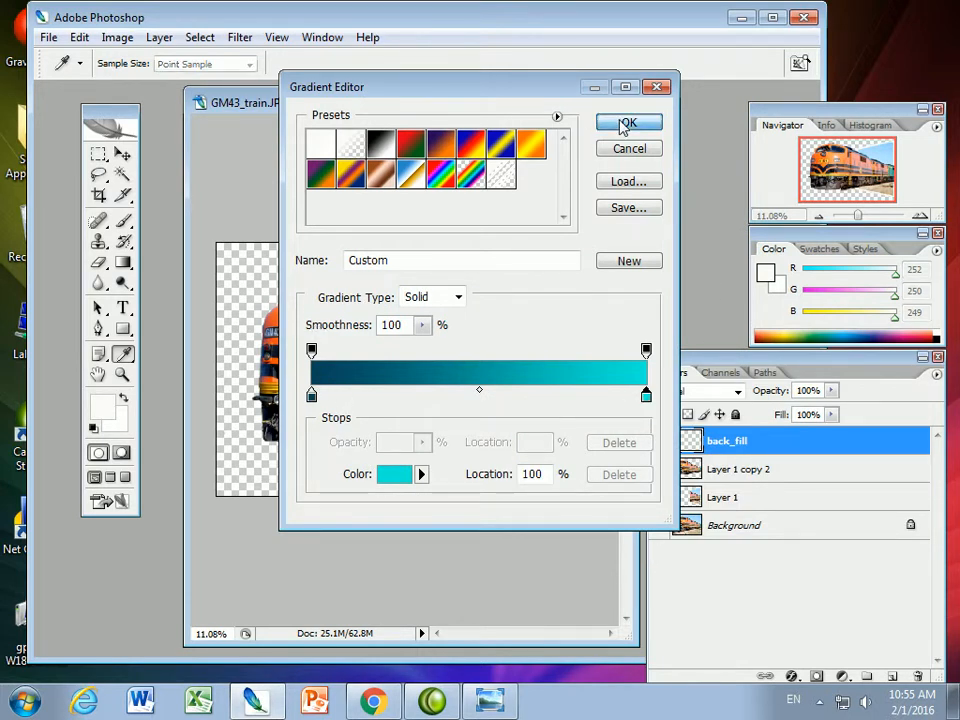
# Accept the edited gradient and fill the back_fill layer with it horizontally, from dark teal at the train's front to turquoise at its rear
pyautogui.click(625, 124)
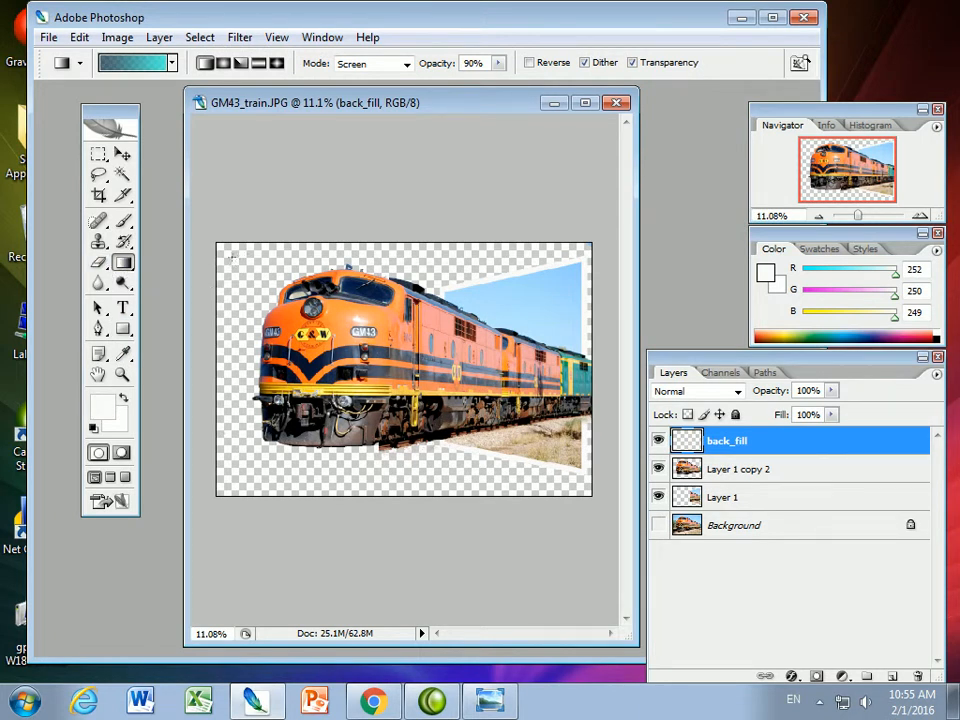
pyautogui.moveTo(325, 255); pyautogui.dragTo(548, 258)
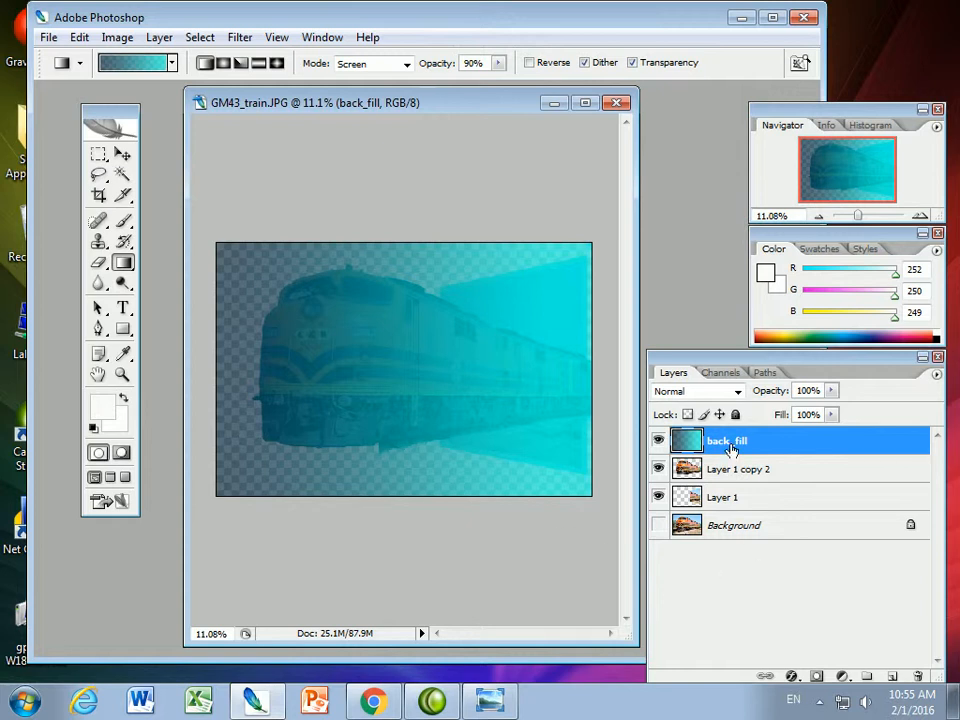
# Try to move back_fill beneath the locked Background layer, and delete the Background layer
pyautogui.moveTo(735, 445); pyautogui.dragTo(754, 538)
pyautogui.moveTo(754, 443); pyautogui.dragTo(760, 571)
pyautogui.click(744, 525)
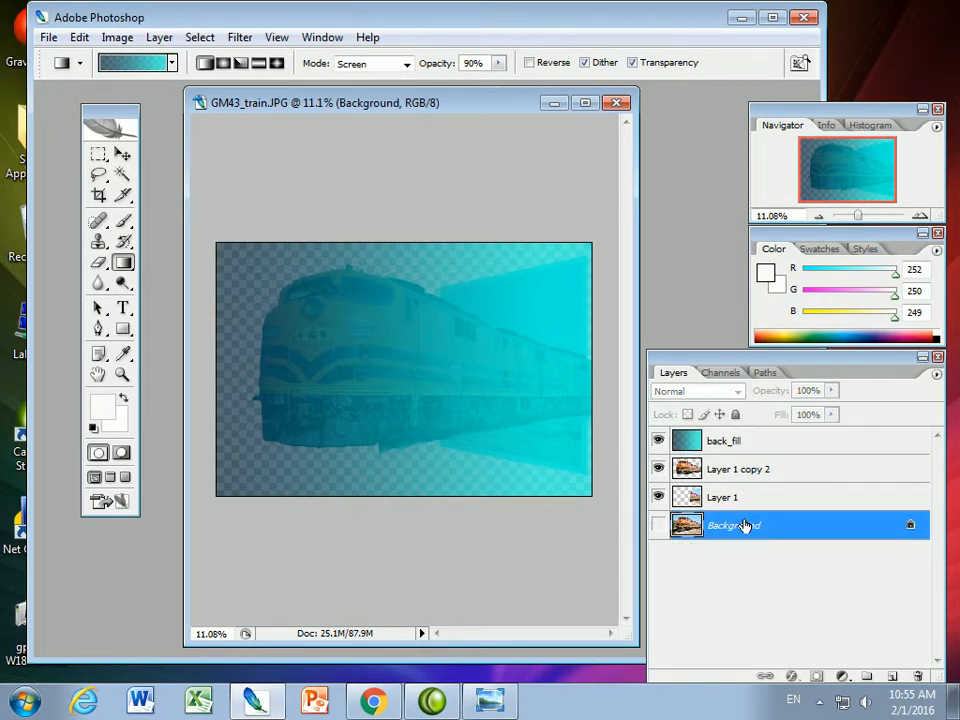
pyautogui.click(658, 525)
pyautogui.click(918, 676)
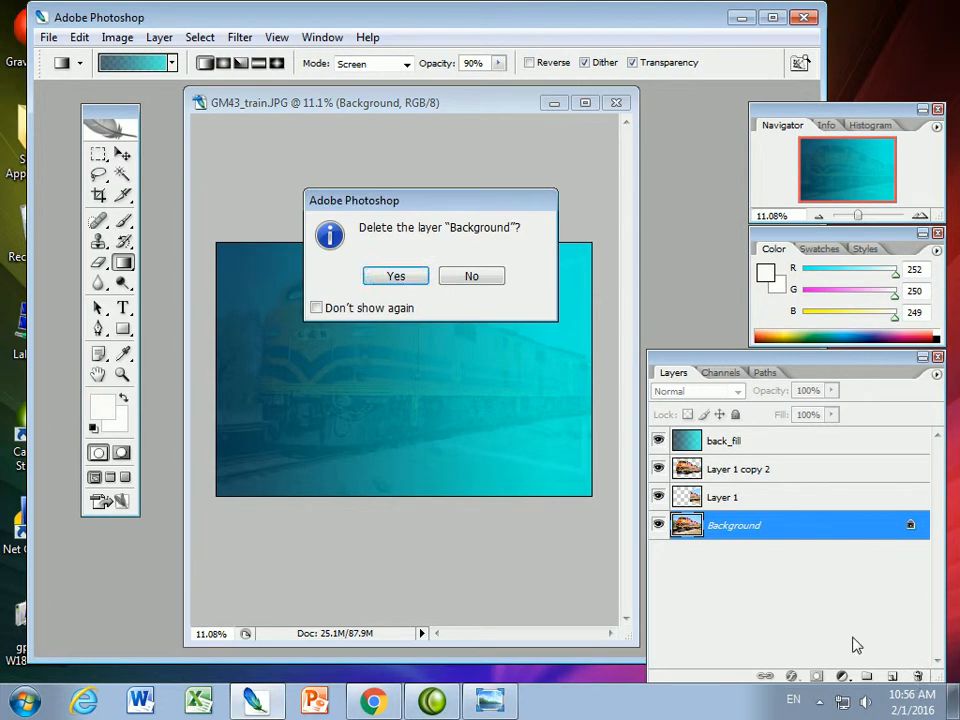
pyautogui.click(397, 275)
# Move the back_fill layer beneath Layer 1 so the gradient sits behind the train and the picture frame
pyautogui.moveTo(767, 446); pyautogui.dragTo(773, 514)
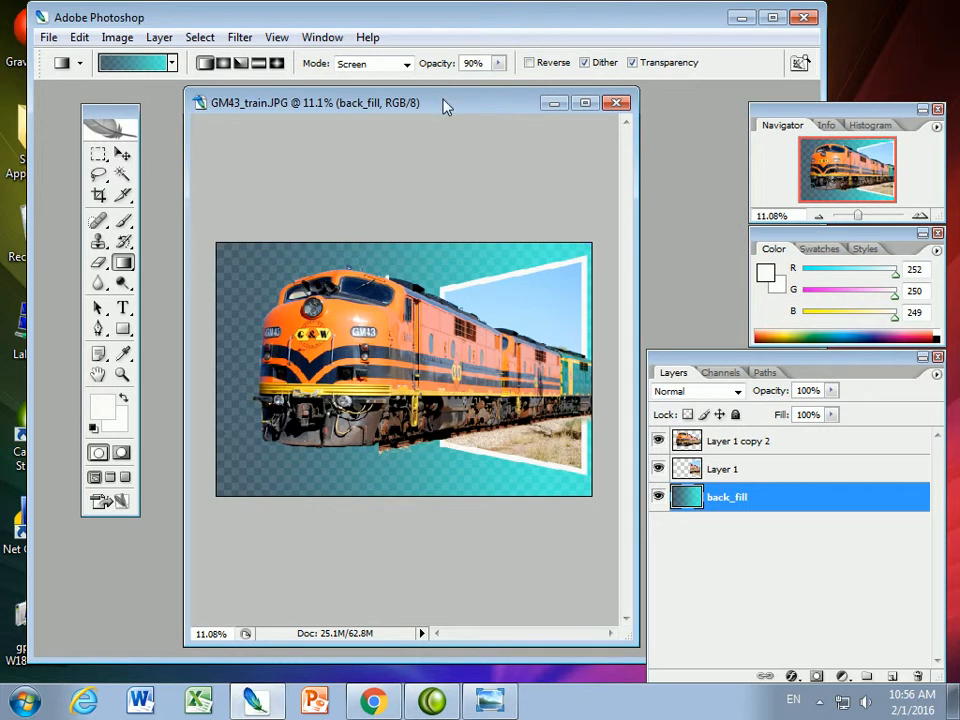
pyautogui.moveTo(412, 97); pyautogui.dragTo(379, 88)
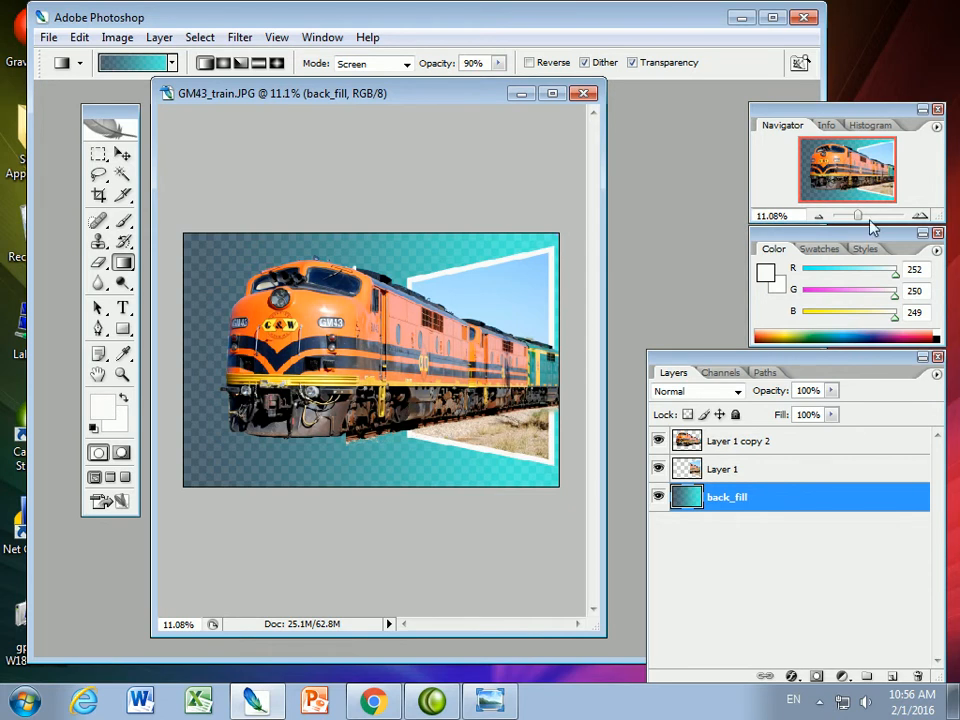
pyautogui.moveTo(857, 216); pyautogui.dragTo(858, 216)
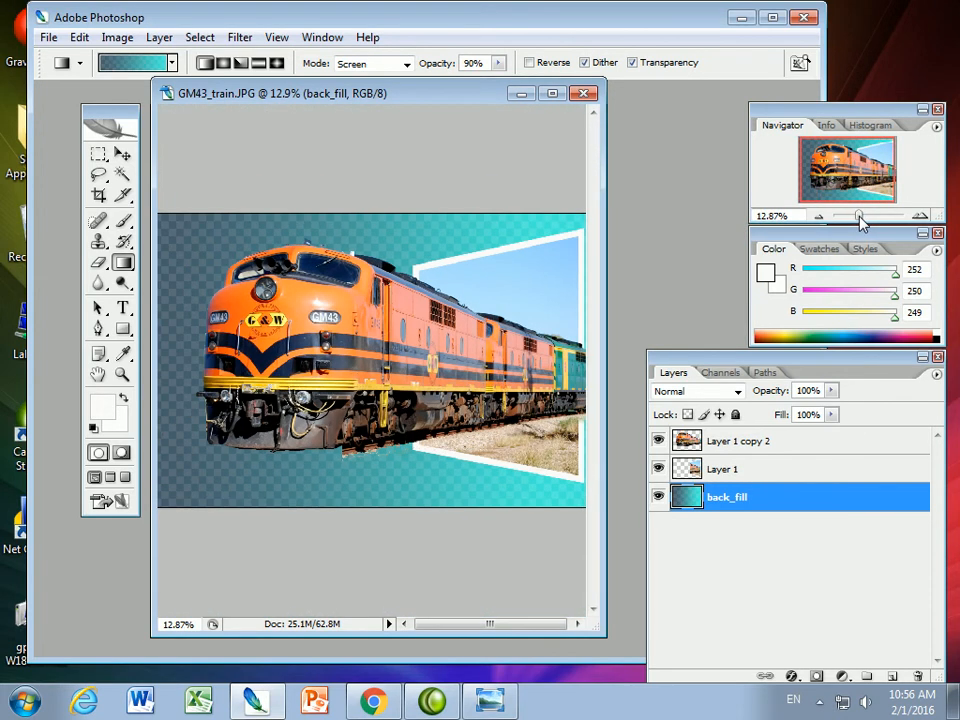